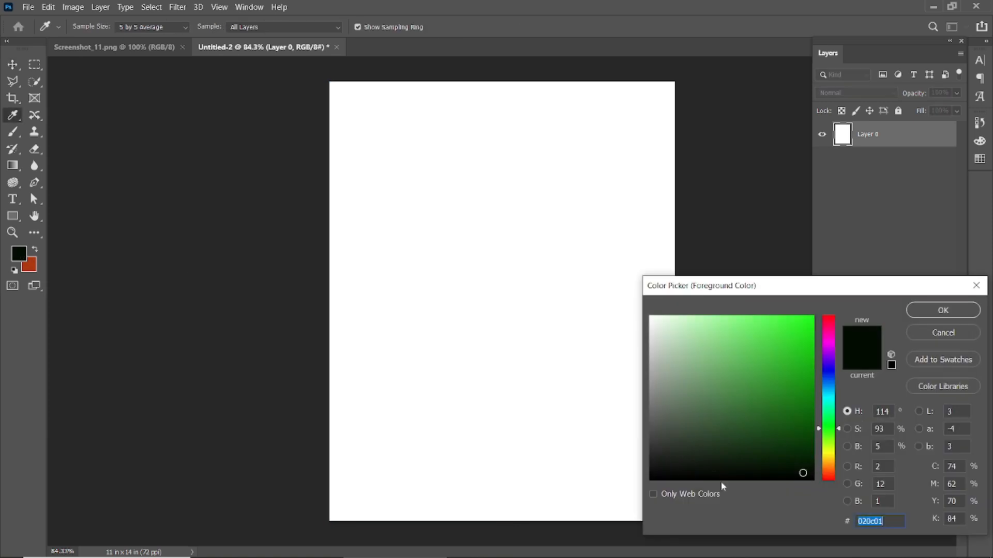
# Step: Fill Layer 0 of the Untitled-2 document with black
pyautogui.click(943, 310)
pyautogui.hotkey('alt', 'BackSpace')
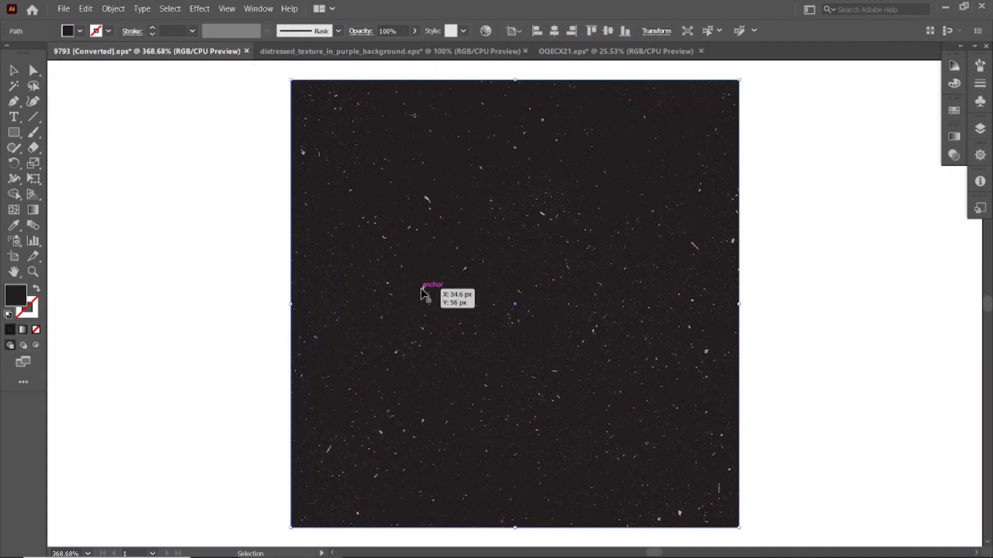
# Step: Bring the speckled texture from Illustrator's 9793 [Converted].eps into Photoshop's Untitled-2 as a vector smart object
pyautogui.click(423, 292)
pyautogui.moveTo(424, 311); pyautogui.dragTo(636, 477)
pyautogui.click(618, 26)
pyautogui.click(619, 26)
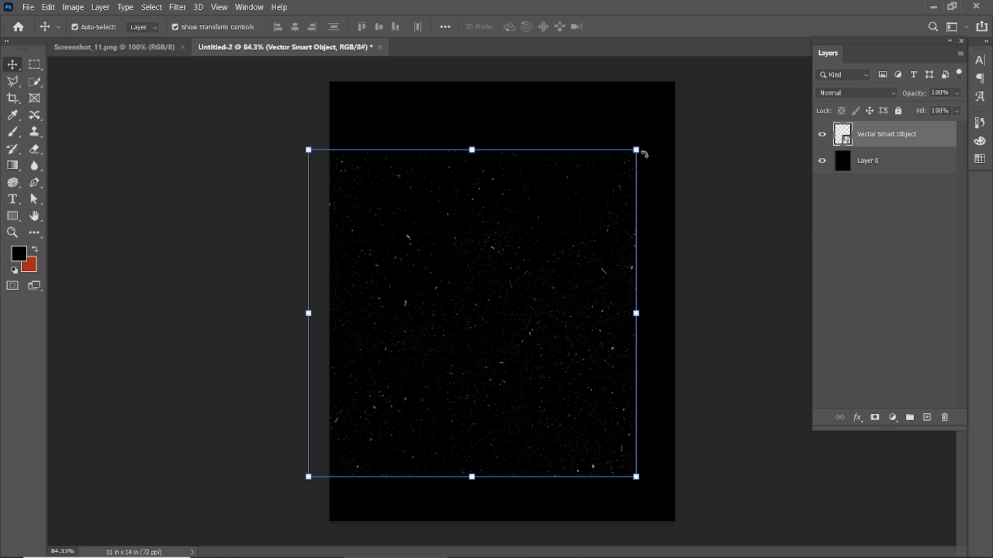
# Step: Reposition and enlarge the speckled texture, stretching it vertically so it covers the whole canvas
pyautogui.moveTo(507, 294); pyautogui.dragTo(534, 294)
pyautogui.hotkey('ctrl', 'z')
pyautogui.click(871, 139)
pyautogui.hotkey('ctrl', 't')
pyautogui.moveTo(476, 263); pyautogui.dragTo(505, 250)
pyautogui.moveTo(670, 467); pyautogui.dragTo(693, 492)
pyautogui.scroll(-2, 507, 436)
pyautogui.moveTo(502, 459); pyautogui.dragTo(501, 489)
pyautogui.moveTo(502, 142); pyautogui.dragTo(502, 111)
pyautogui.click(619, 26)
pyautogui.click(706, 202)
pyautogui.scroll(-1, 506, 285)
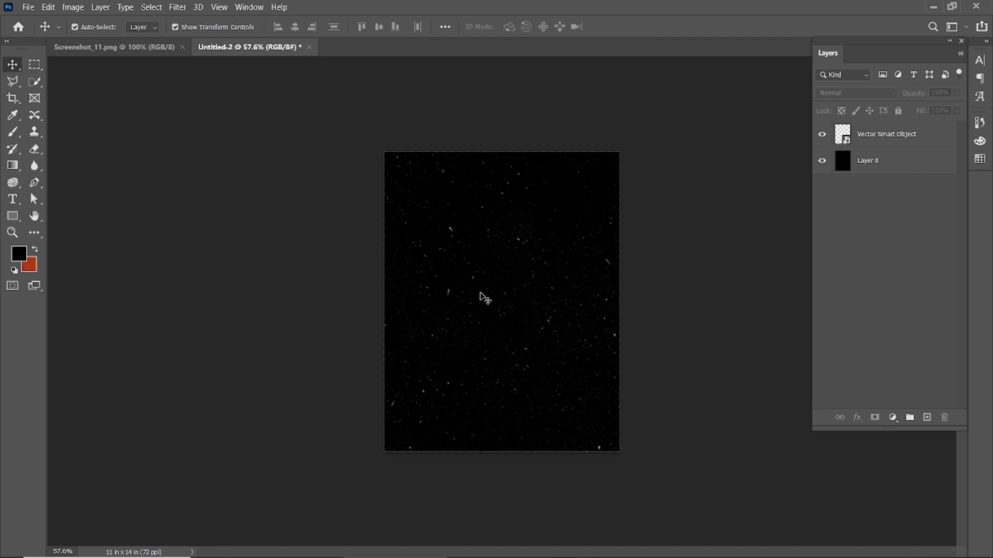
pyautogui.scroll(2, 481, 295)
pyautogui.scroll(-1, 490, 292)
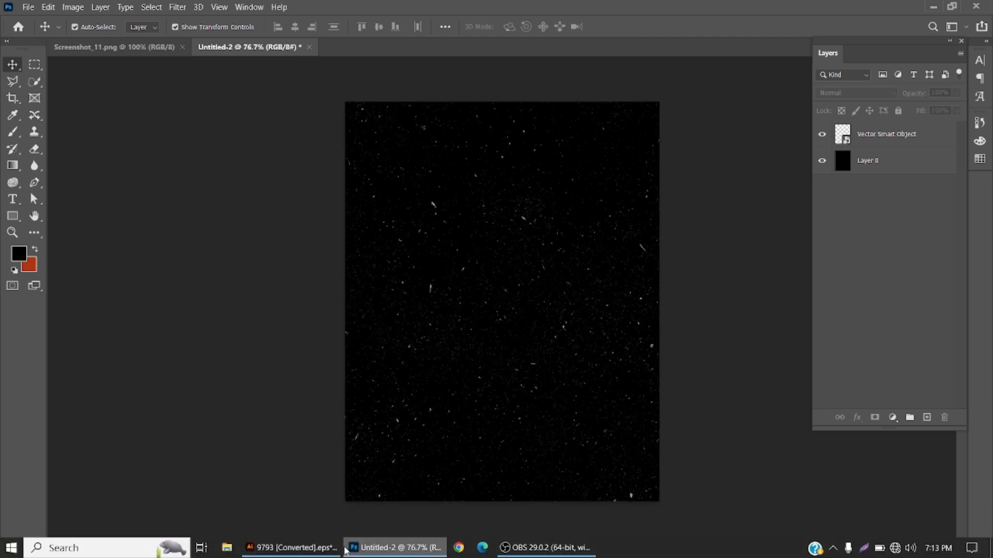
# Step: Bring a scratched texture from Illustrator into Untitled-2 and enlarge it to cover the whole canvas
pyautogui.click(291, 548)
pyautogui.moveTo(483, 258); pyautogui.dragTo(493, 282)
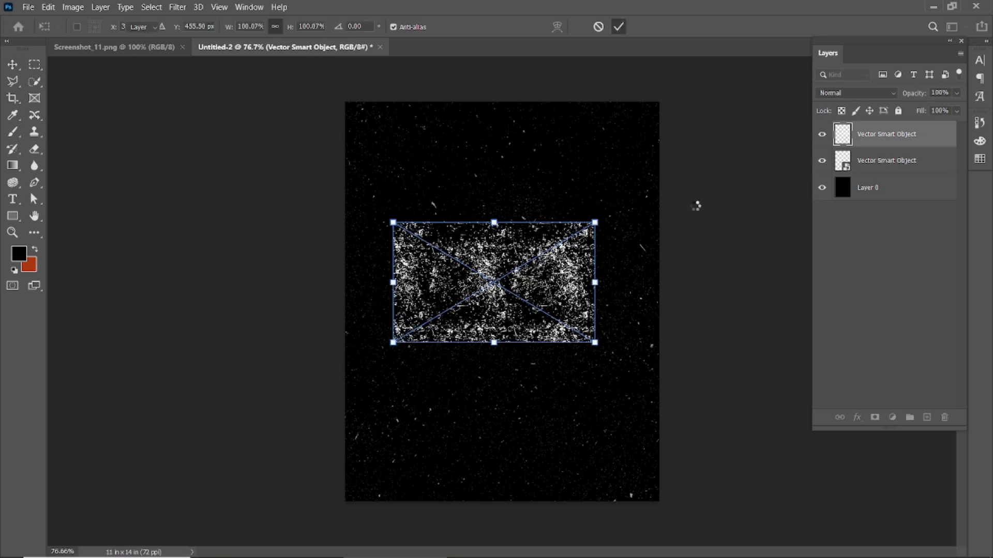
pyautogui.press('Return')
pyautogui.moveTo(613, 221); pyautogui.dragTo(585, 355)
pyautogui.moveTo(489, 282); pyautogui.dragTo(502, 300)
pyautogui.moveTo(564, 404); pyautogui.dragTo(639, 531)
pyautogui.moveTo(641, 301); pyautogui.dragTo(662, 302)
pyautogui.click(618, 27)
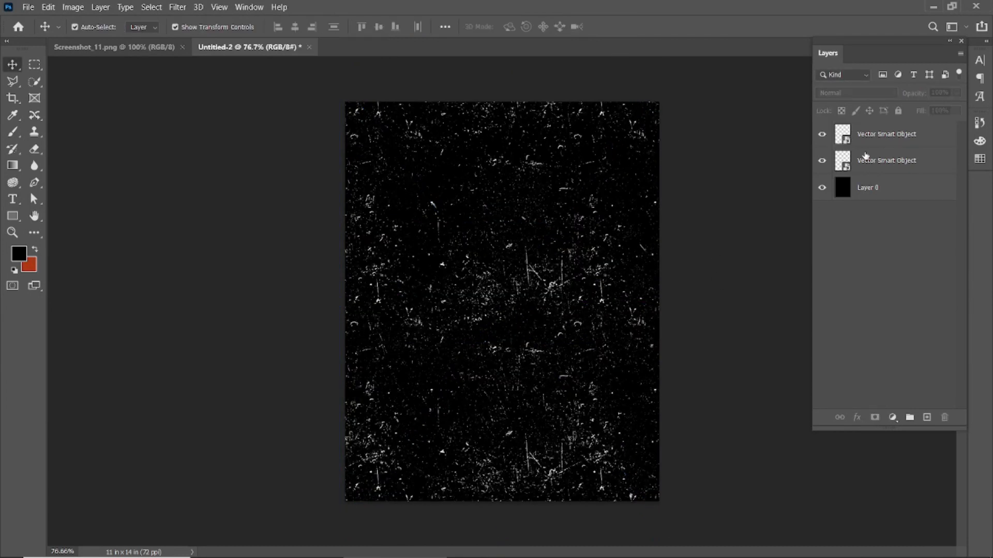
# Step: Set the upper texture layer to 77% opacity and 85% fill, and the lower texture layer to 94% opacity
pyautogui.click(528, 268)
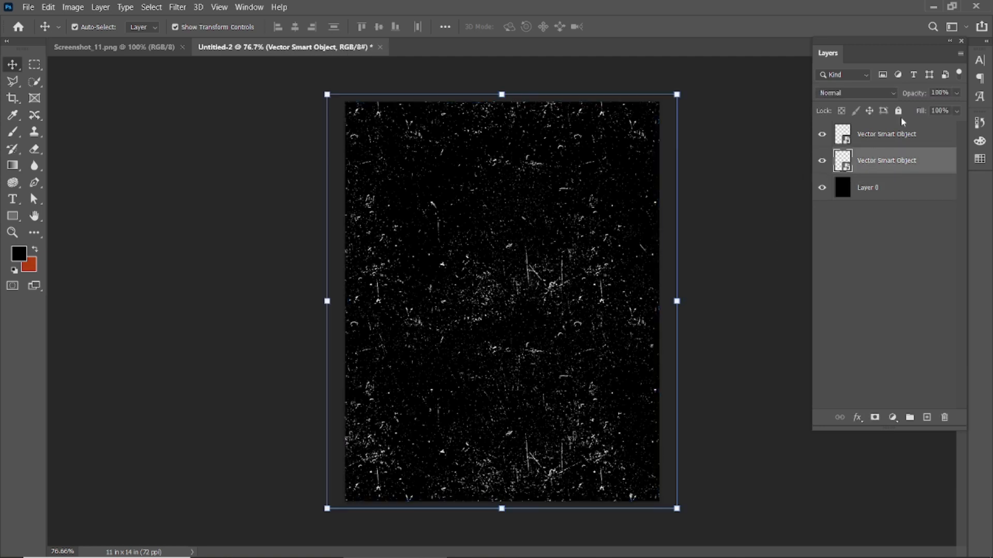
pyautogui.click(874, 138)
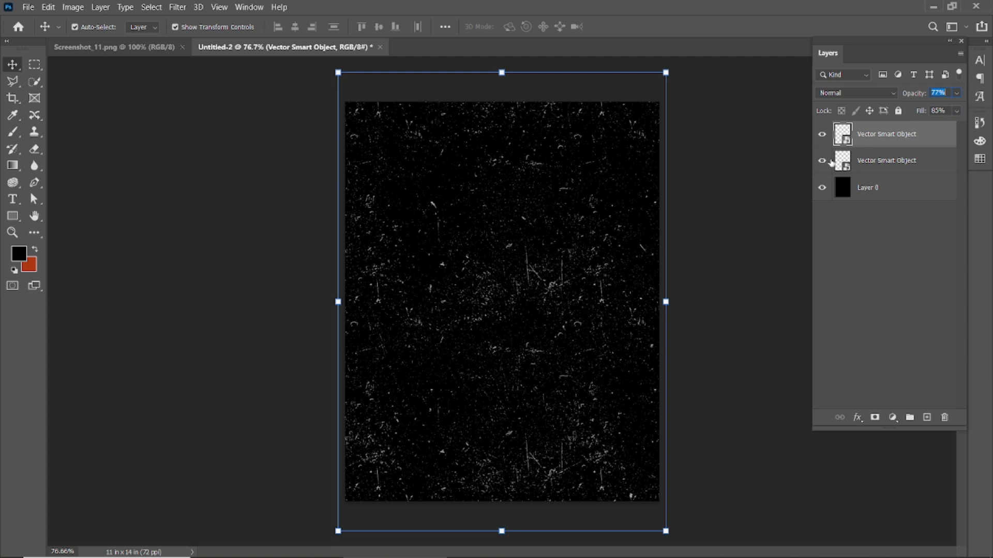
pyautogui.click(887, 157)
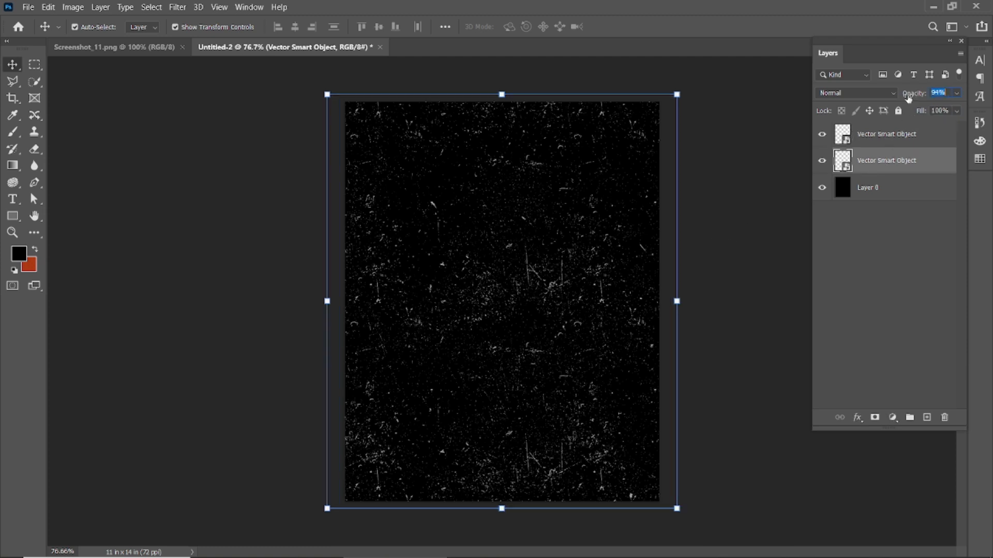
pyautogui.click(735, 258)
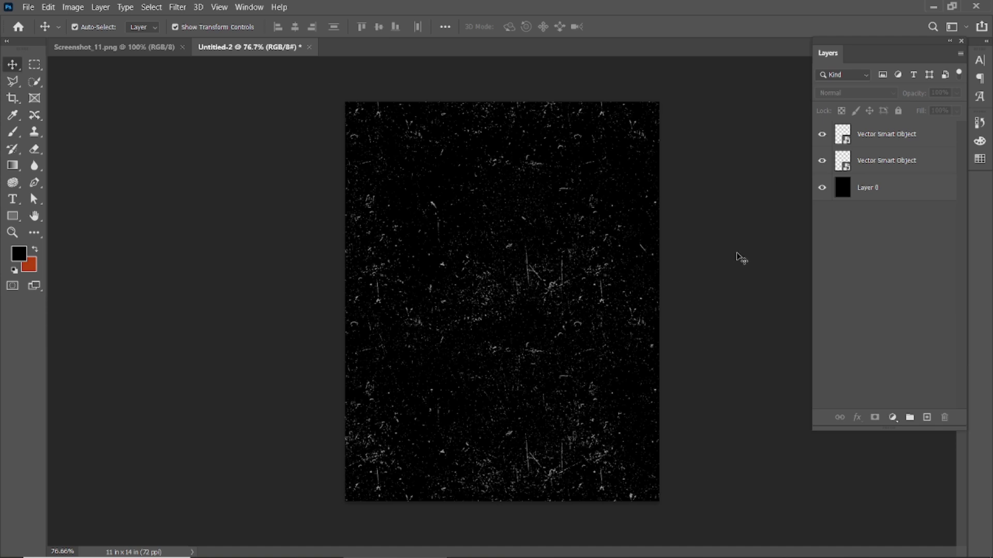
# Step: Try a dark grey #101010 fill on Layer 0 and undo it
pyautogui.click(843, 190)
pyautogui.click(20, 253)
pyautogui.click(611, 370)
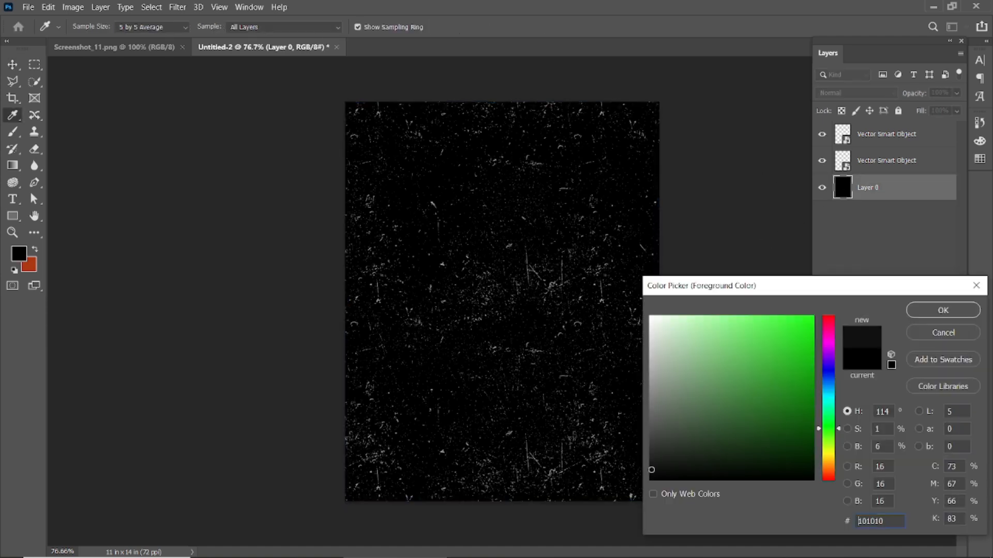
pyautogui.click(919, 310)
pyautogui.press('v')
pyautogui.hotkey('alt', 'BackSpace')
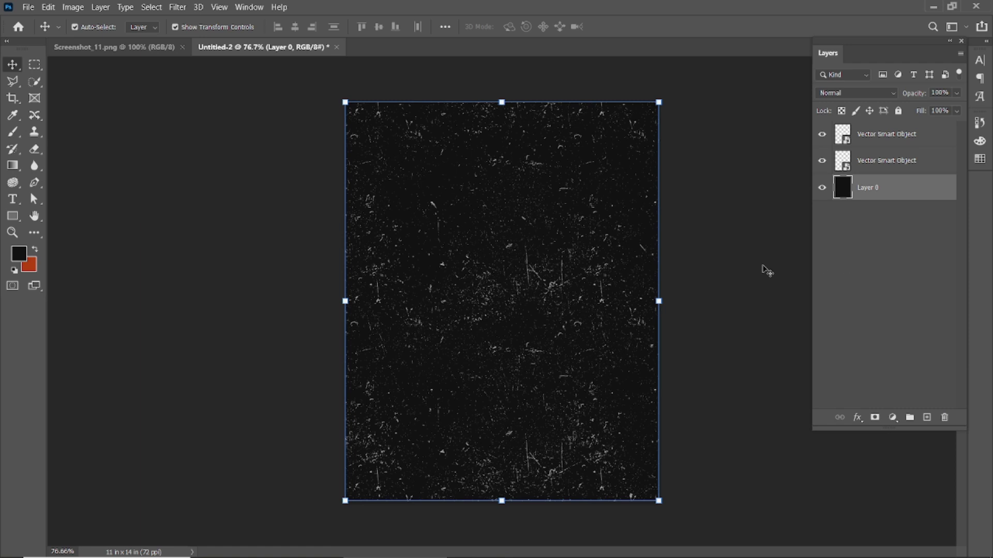
pyautogui.hotkey('ctrl', 'z')
pyautogui.click(737, 282)
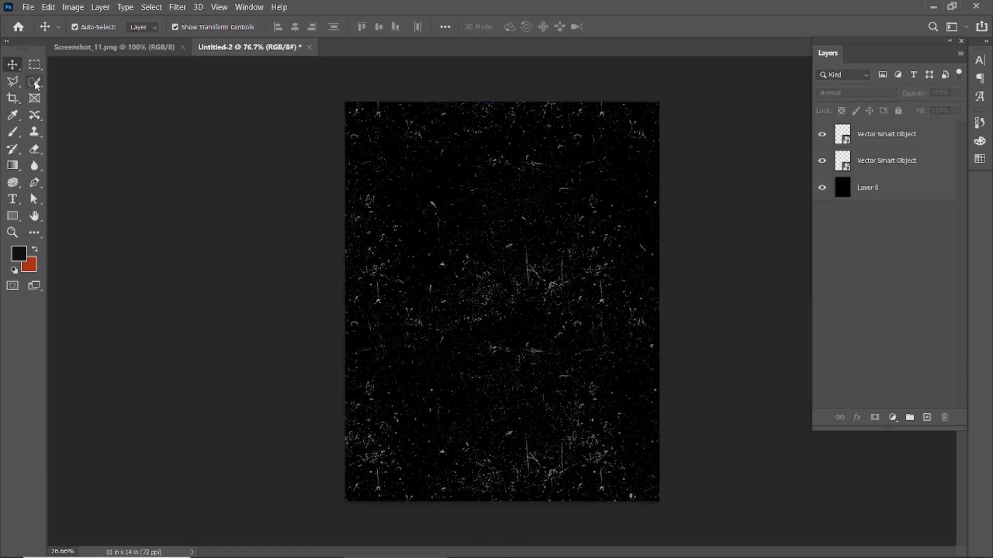
# Step: Draw a tall rectangle about 337 × 806 px on the canvas's right half, with white fill and no stroke
pyautogui.click(12, 219)
pyautogui.moveTo(512, 159); pyautogui.dragTo(645, 477)
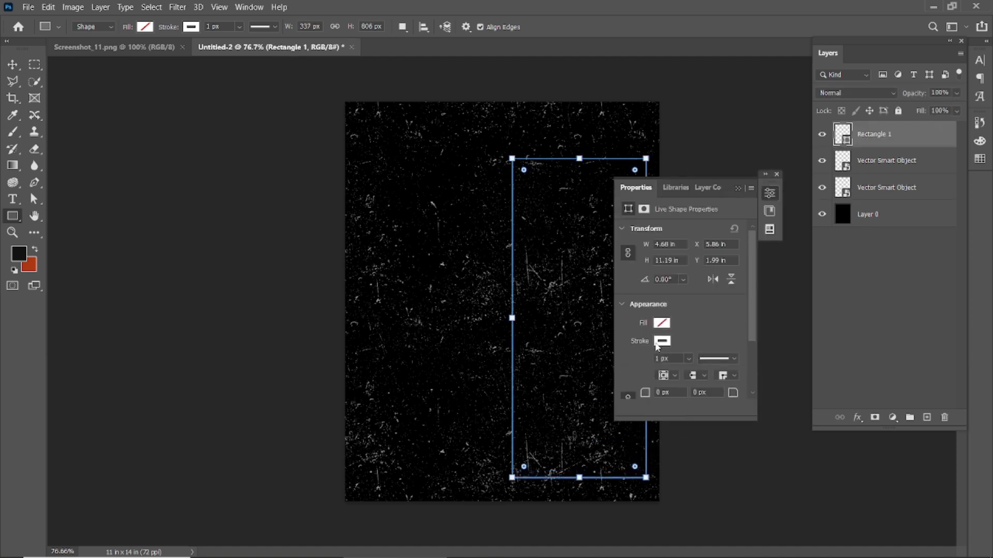
pyautogui.click(662, 341)
pyautogui.click(641, 408)
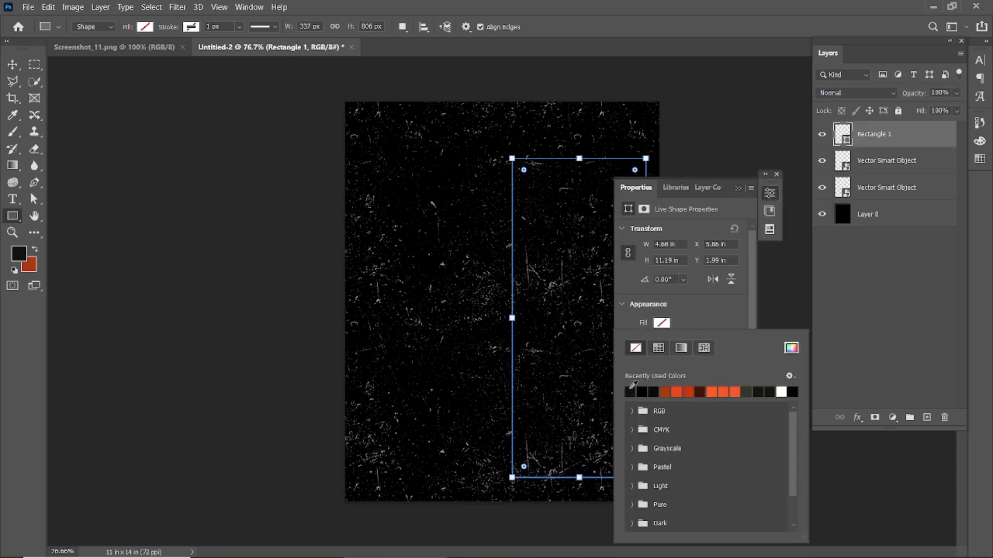
pyautogui.click(781, 391)
pyautogui.click(736, 188)
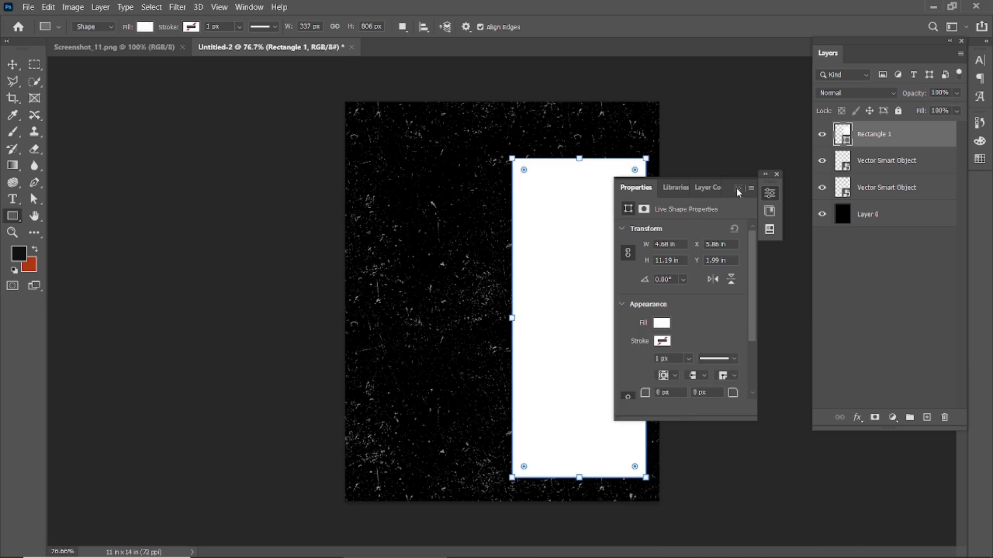
pyautogui.click(736, 188)
# Step: Widen the white rectangle toward the left, extend its top edge upward and raise its bottom edge
pyautogui.moveTo(512, 318); pyautogui.dragTo(502, 318)
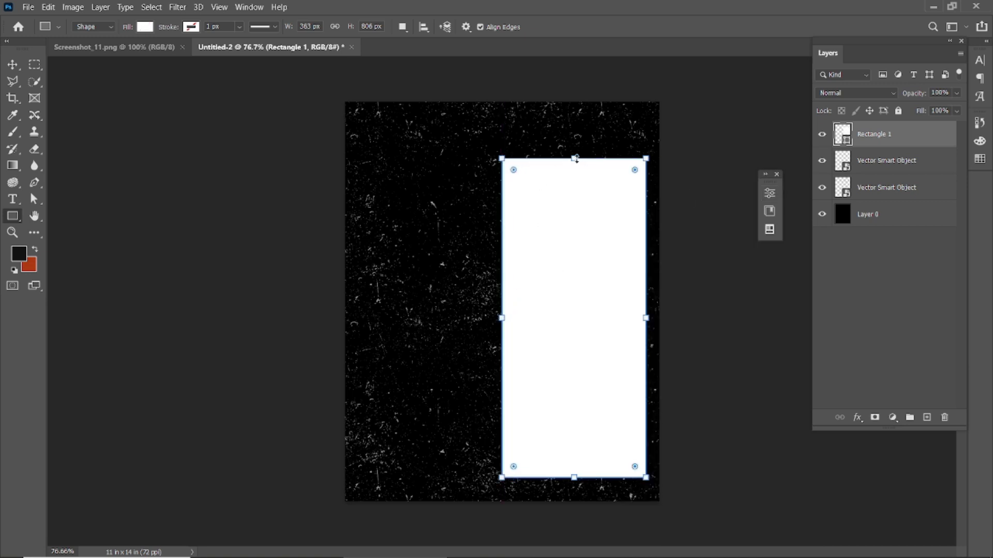
pyautogui.moveTo(575, 159); pyautogui.dragTo(575, 149)
pyautogui.moveTo(501, 313); pyautogui.dragTo(495, 313)
pyautogui.moveTo(571, 477); pyautogui.dragTo(582, 445)
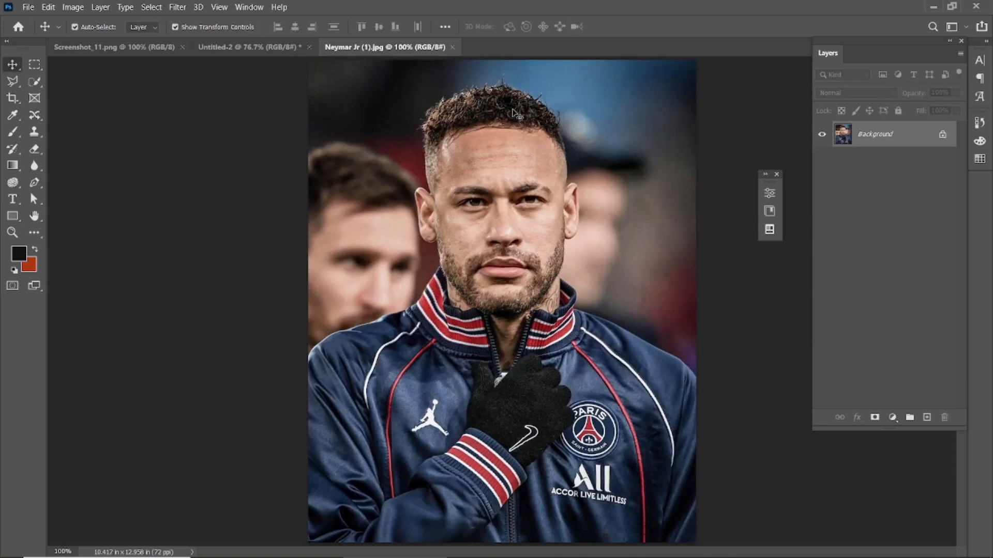
# Step: Bring the Neymar Jr (1).jpg photo into Untitled-2, fit it over the white rectangle and clip it to that shape
pyautogui.click(305, 47)
pyautogui.click(343, 49)
pyautogui.moveTo(548, 200); pyautogui.dragTo(552, 279)
pyautogui.moveTo(576, 224); pyautogui.dragTo(606, 241)
pyautogui.scroll(-1, 616, 300)
pyautogui.moveTo(707, 141); pyautogui.dragTo(689, 162)
pyautogui.moveTo(587, 253)
pyautogui.mouseDown()
pyautogui.moveTo(592, 223)
pyautogui.moveTo(595, 243)
pyautogui.moveTo(575, 253)
pyautogui.moveTo(579, 265)
pyautogui.mouseUp()
pyautogui.press('Return')
pyautogui.keyDown('alt'); pyautogui.click(885, 149); pyautogui.keyUp('alt')
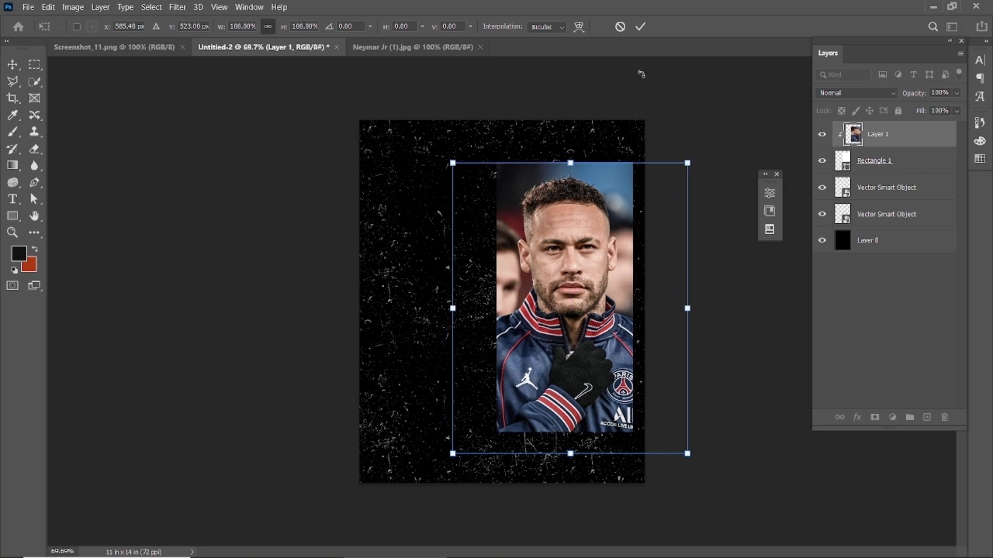
pyautogui.click(641, 27)
# Step: In the Camera Raw Filter, set the photo's Exposure to -1.20, Contrast +39, Highlights +88, Shadows +59 and Whites +5
pyautogui.click(177, 6)
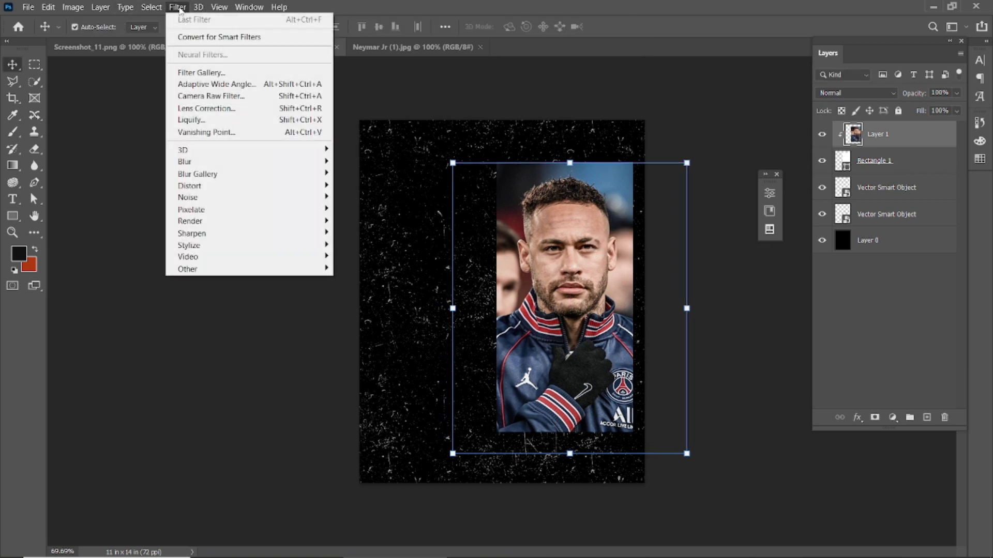
pyautogui.click(207, 97)
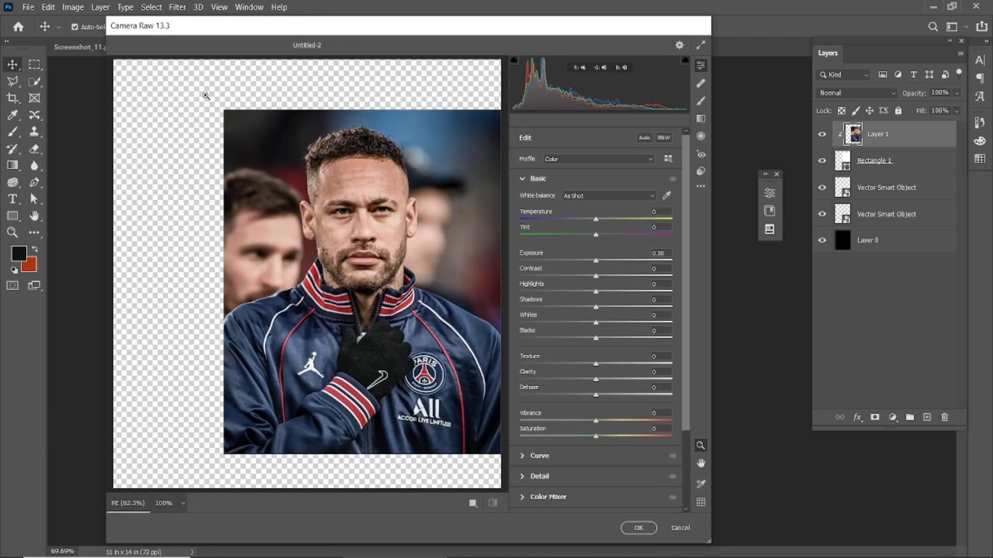
pyautogui.moveTo(598, 264); pyautogui.dragTo(601, 325)
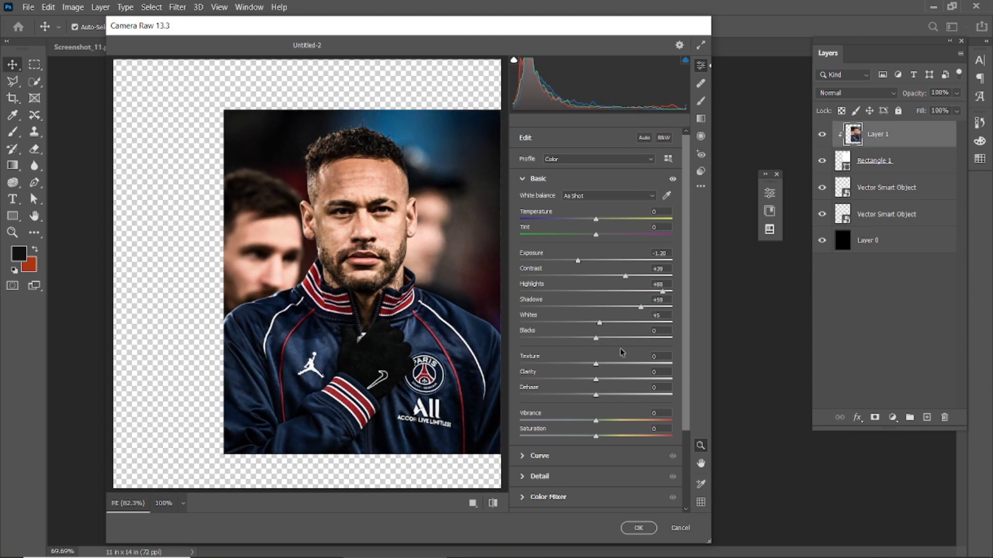
# Step: Set the photo's Texture to +82 and Clarity to +27
pyautogui.moveTo(596, 365); pyautogui.dragTo(659, 362)
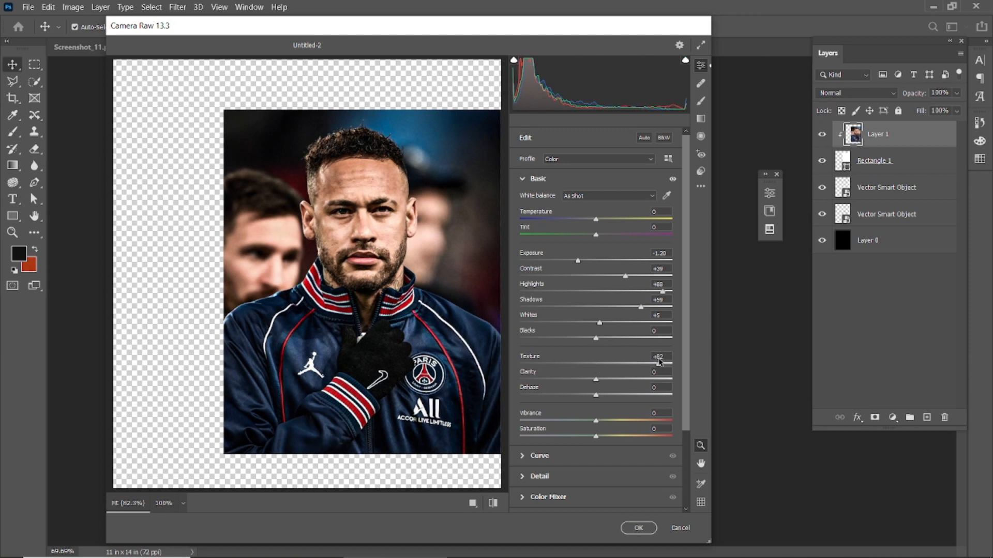
pyautogui.scroll(2, 370, 213)
pyautogui.scroll(3, 371, 213)
pyautogui.moveTo(423, 281); pyautogui.dragTo(341, 274)
pyautogui.moveTo(597, 381)
pyautogui.mouseDown()
pyautogui.moveTo(643, 383)
pyautogui.moveTo(544, 381)
pyautogui.moveTo(607, 382)
pyautogui.mouseUp()
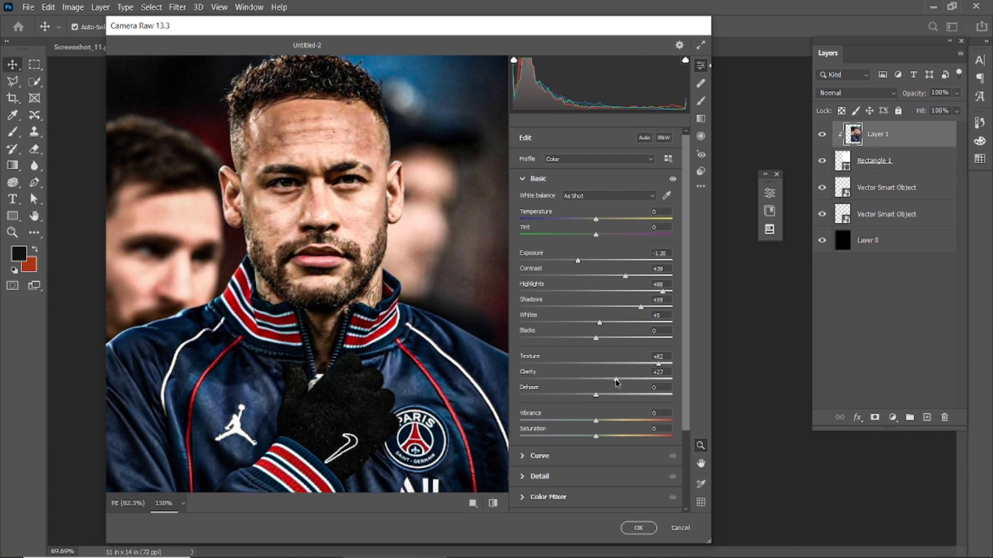
# Step: Set the photo's Vibrance to -11 and Saturation to -67, and apply the Camera Raw Filter
pyautogui.moveTo(593, 436)
pyautogui.mouseDown()
pyautogui.moveTo(559, 439)
pyautogui.moveTo(641, 424)
pyautogui.moveTo(570, 430)
pyautogui.moveTo(583, 429)
pyautogui.mouseUp()
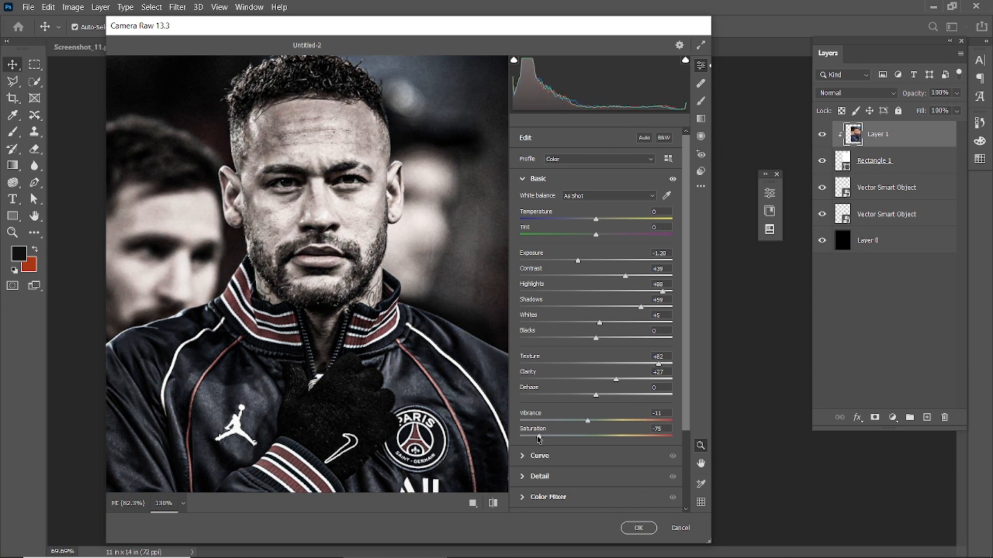
pyautogui.scroll(-5, 319, 296)
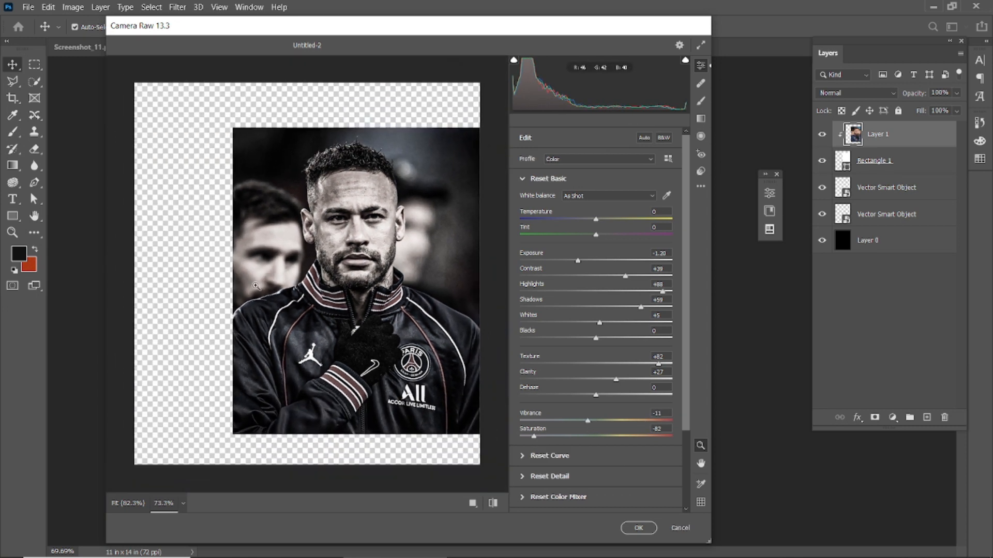
pyautogui.moveTo(374, 282); pyautogui.dragTo(372, 279)
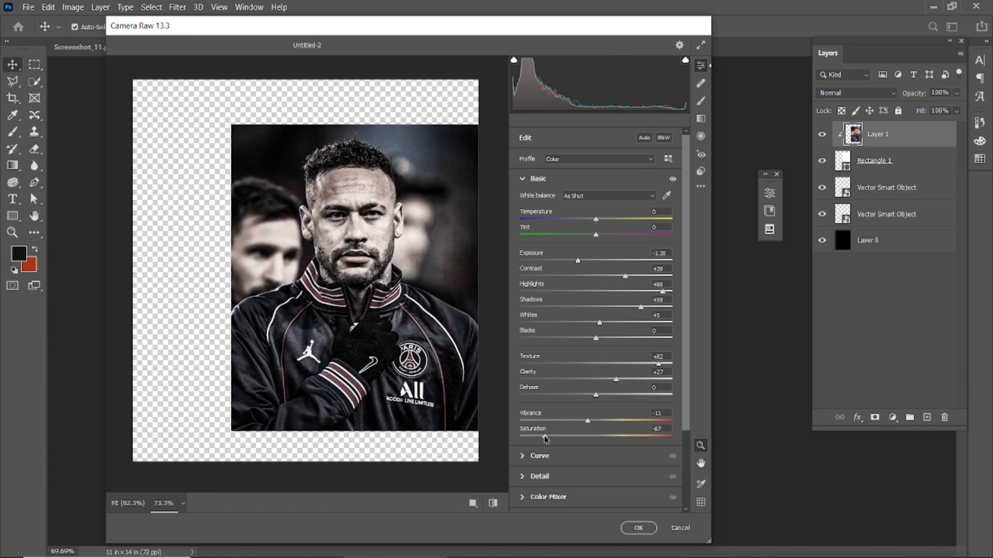
pyautogui.click(641, 529)
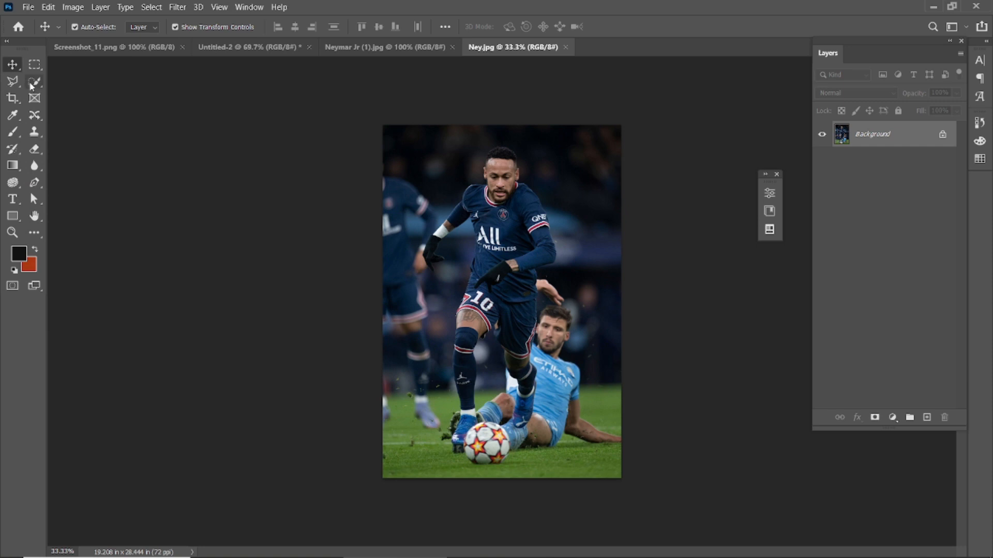
# Step: Select the subject in Ney.jpg and refine the selection around the running player's outstretched gloved hand
pyautogui.click(29, 84)
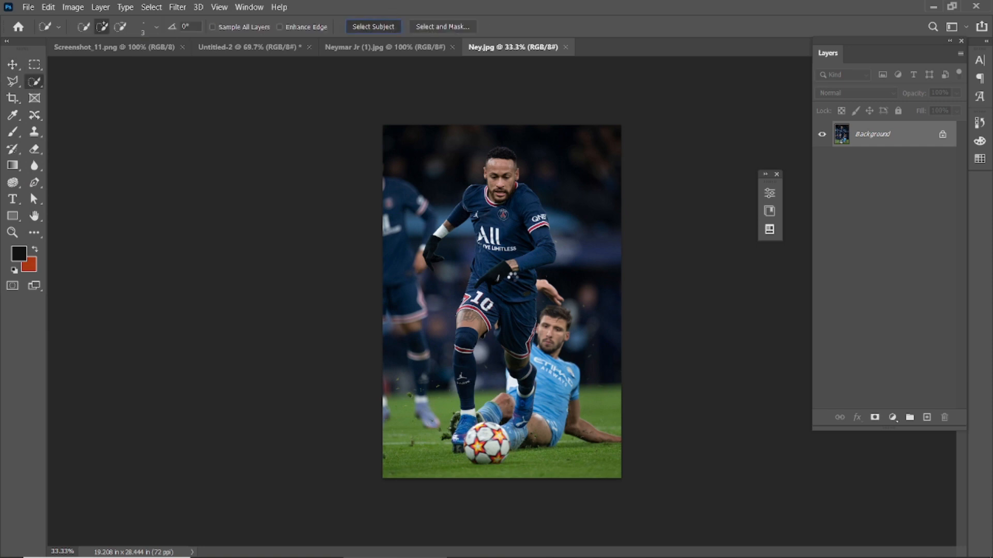
pyautogui.scroll(5, 433, 264)
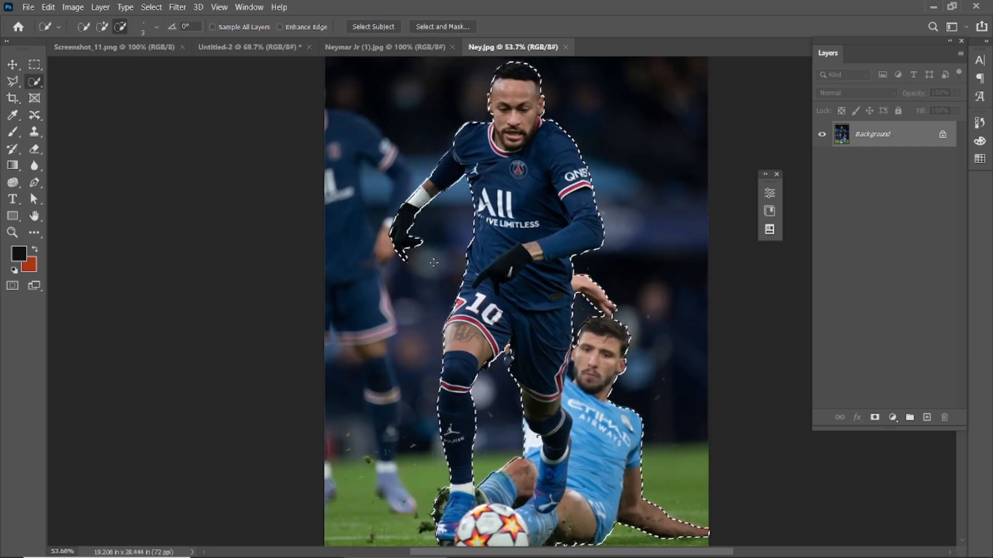
pyautogui.scroll(4, 433, 264)
pyautogui.scroll(4, 404, 229)
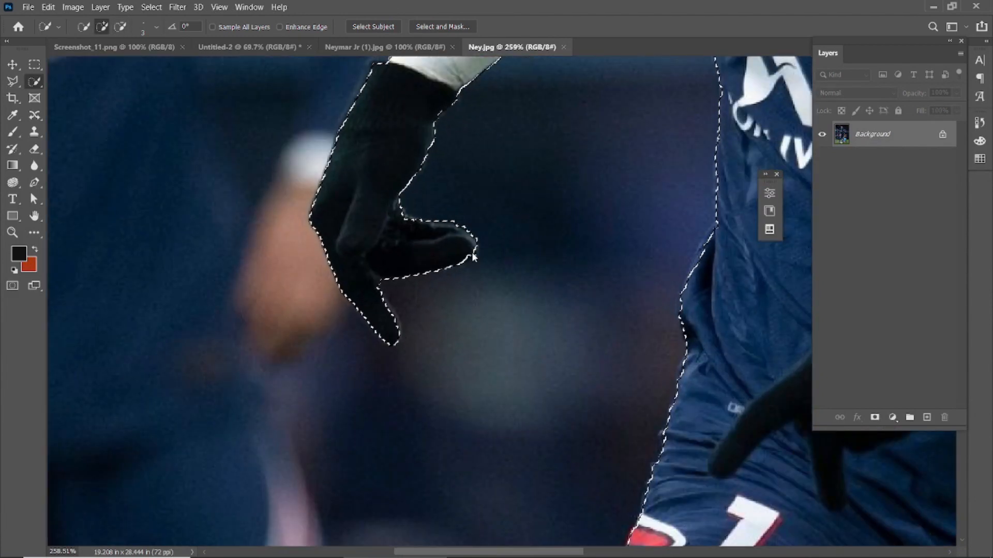
# Step: Refine the selection edge around the running player's head, ear and collar
pyautogui.moveTo(582, 117); pyautogui.dragTo(375, 481)
pyautogui.scroll(-2, 393, 456)
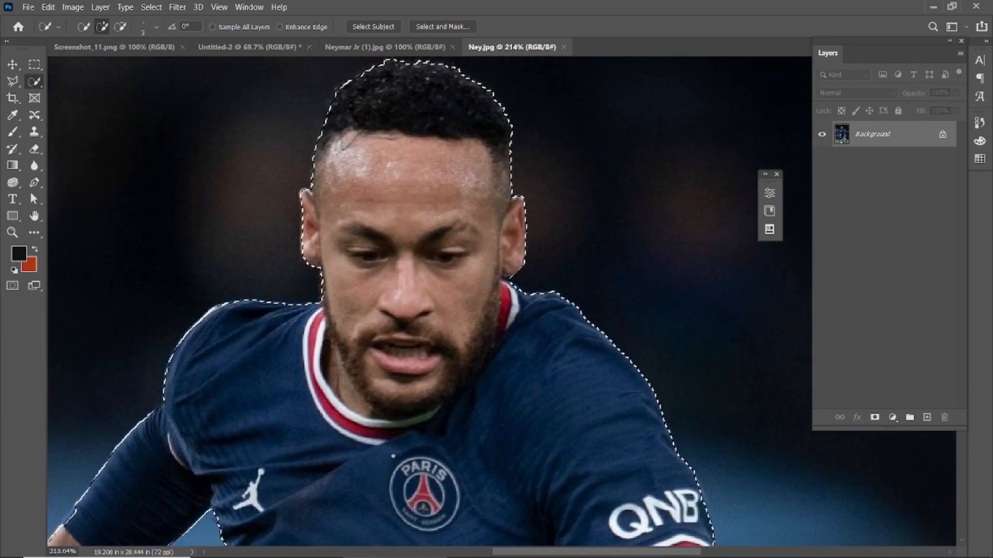
pyautogui.scroll(5, 500, 378)
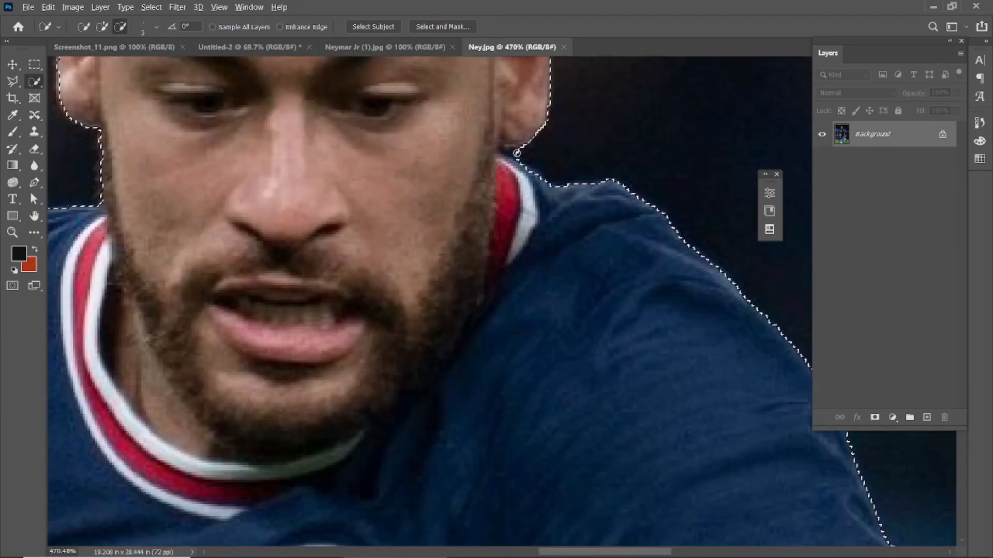
# Step: Subtract the fallen opponent's raised arm and hair from the selection, using a brush size of 25
pyautogui.scroll(-10, 439, 264)
pyautogui.moveTo(455, 412); pyautogui.dragTo(460, 187)
pyautogui.moveTo(443, 306); pyautogui.dragTo(421, 241)
pyautogui.scroll(4, 487, 246)
pyautogui.moveTo(528, 270)
pyautogui.mouseDown()
pyautogui.moveTo(559, 278)
pyautogui.moveTo(626, 389)
pyautogui.moveTo(637, 356)
pyautogui.moveTo(685, 436)
pyautogui.mouseUp()
pyautogui.press(']')
pyautogui.press(']')
pyautogui.press(']')
pyautogui.press(']')
pyautogui.press(']')
pyautogui.press(']')
pyautogui.press(']')
pyautogui.press(']')
pyautogui.press(']')
pyautogui.press(']')
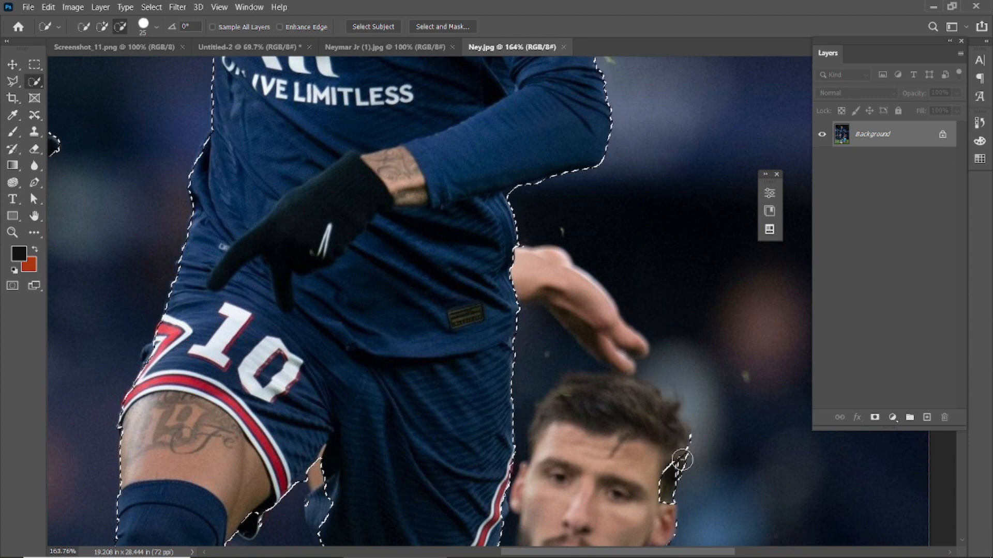
# Step: Subtract the fallen opponent's head, body and legs from the selection, keeping the running player and the ball
pyautogui.scroll(3, 554, 266)
pyautogui.scroll(2, 440, 344)
pyautogui.scroll(-5, 440, 343)
pyautogui.moveTo(403, 430); pyautogui.dragTo(457, 204)
pyautogui.moveTo(559, 341); pyautogui.dragTo(505, 202)
pyautogui.moveTo(553, 289)
pyautogui.mouseDown()
pyautogui.moveTo(588, 344)
pyautogui.moveTo(740, 489)
pyautogui.mouseUp()
pyautogui.moveTo(544, 449); pyautogui.dragTo(529, 473)
pyautogui.moveTo(489, 432); pyautogui.dragTo(432, 463)
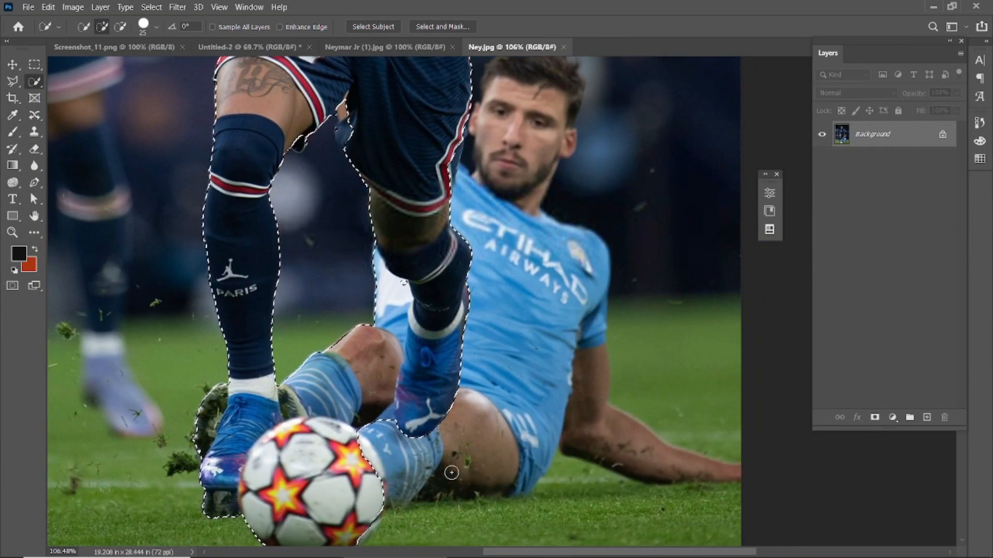
# Step: Subtract the opponent's bent knee from the selection and restore the running player's raised boot to it
pyautogui.moveTo(360, 342); pyautogui.dragTo(349, 350)
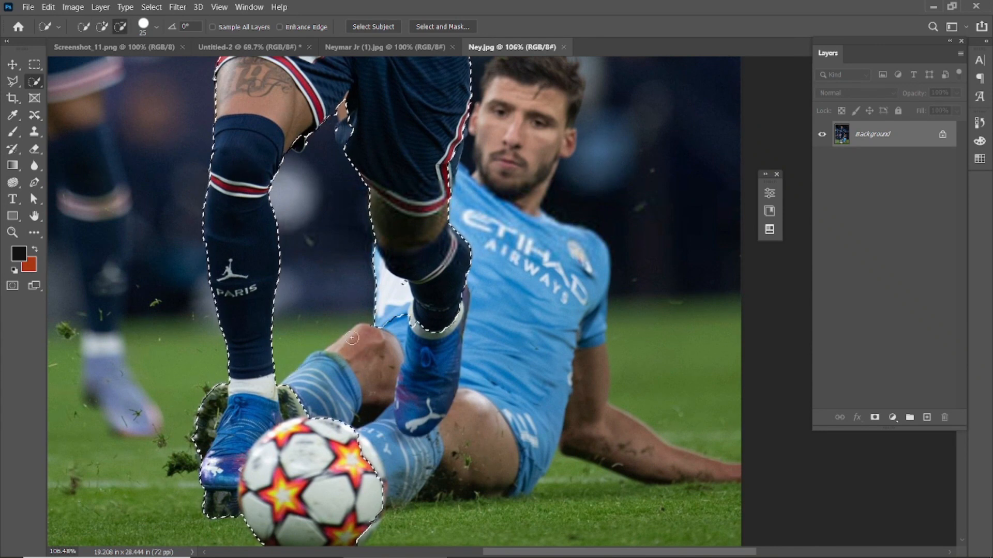
pyautogui.keyDown('alt'); pyautogui.click(392, 295); pyautogui.keyUp('alt')
pyautogui.moveTo(432, 331)
pyautogui.mouseDown()
pyautogui.moveTo(427, 375)
pyautogui.moveTo(404, 404)
pyautogui.mouseUp()
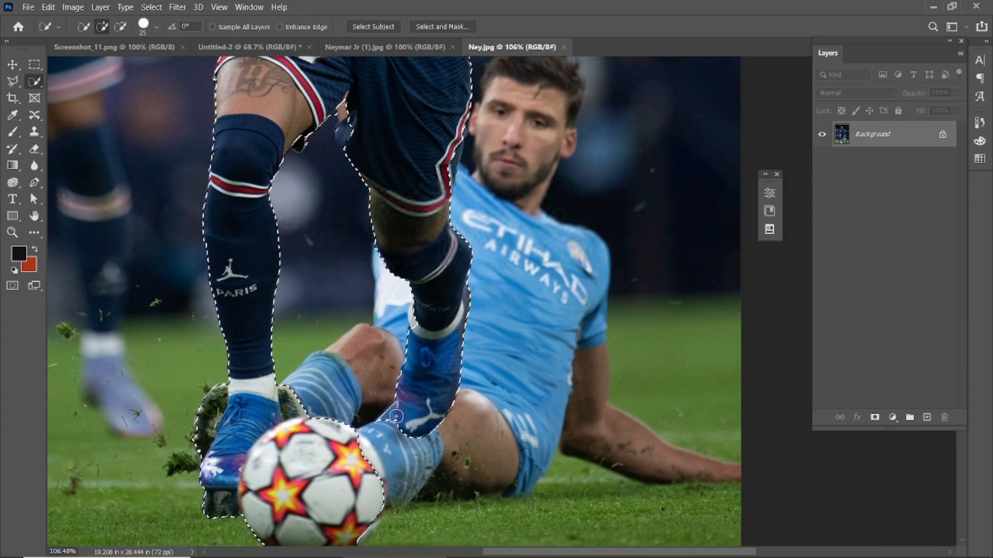
pyautogui.scroll(5, 404, 405)
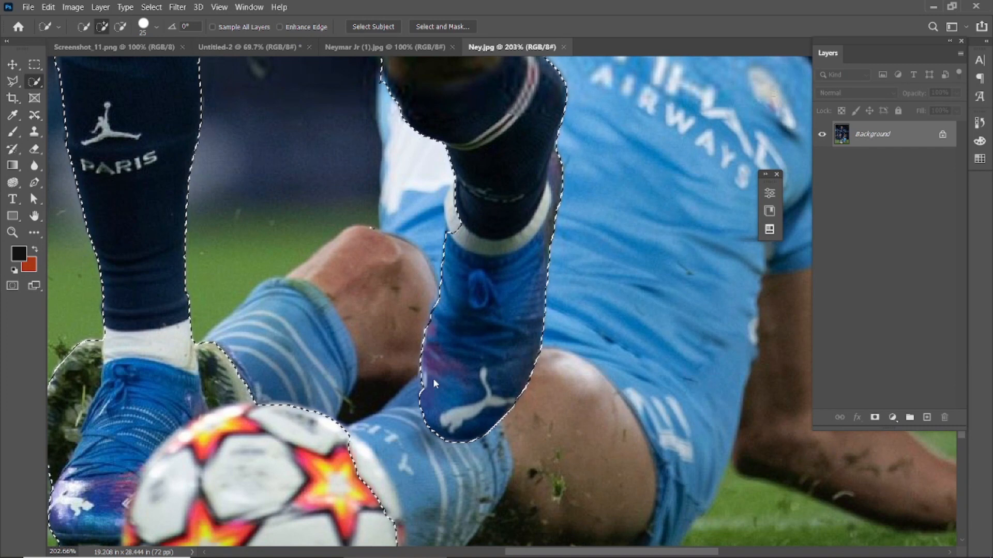
# Step: Refine the selection around the gap between the running player's thighs, just below the hem of the shorts
pyautogui.scroll(-2, 454, 381)
pyautogui.moveTo(454, 381); pyautogui.dragTo(496, 516)
pyautogui.moveTo(387, 227); pyautogui.dragTo(395, 416)
pyautogui.keyDown('alt'); pyautogui.click(412, 336); pyautogui.keyUp('alt')
pyautogui.hotkey('ctrl', 'z')
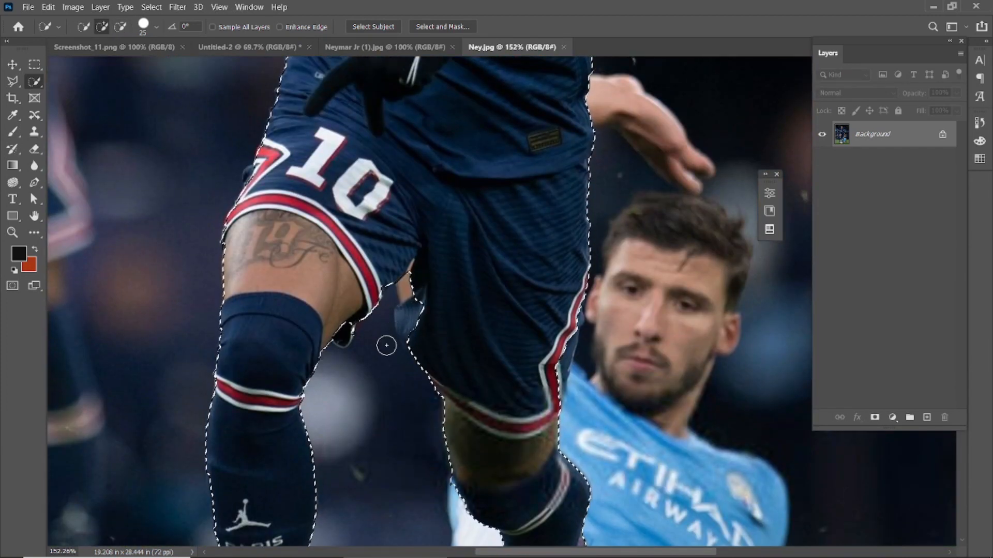
pyautogui.click(345, 339)
pyautogui.scroll(-2, 402, 468)
pyautogui.moveTo(402, 468); pyautogui.dragTo(445, 114)
# Step: Reduce the brush size to 10 and subtract the opponent's boot behind the planted foot from the selection
pyautogui.press('[')
pyautogui.press('[')
pyautogui.press('[')
pyautogui.scroll(6, 287, 304)
pyautogui.moveTo(313, 296)
pyautogui.mouseDown()
pyautogui.moveTo(283, 361)
pyautogui.moveTo(274, 416)
pyautogui.mouseUp()
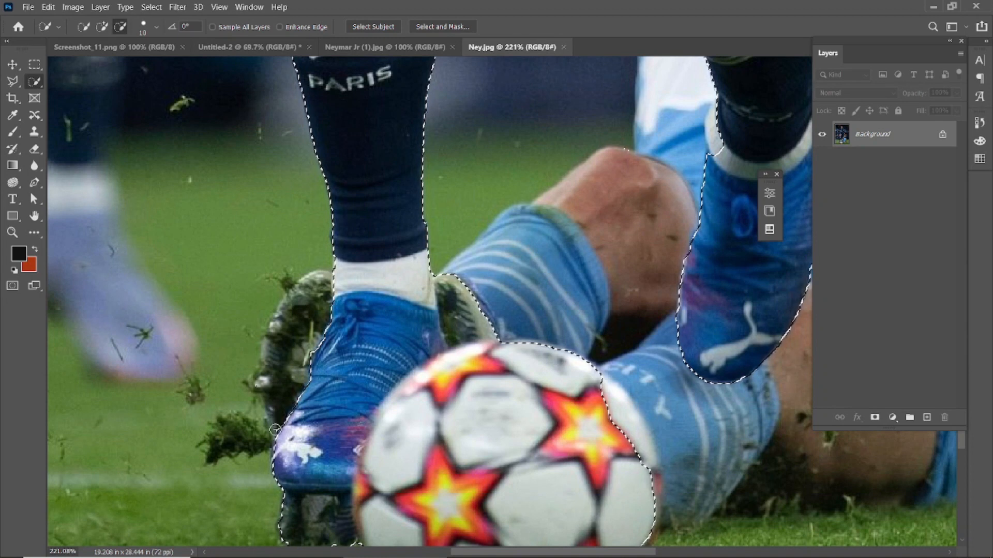
pyautogui.moveTo(438, 285); pyautogui.dragTo(460, 315)
pyautogui.hotkey('ctrl', 'z')
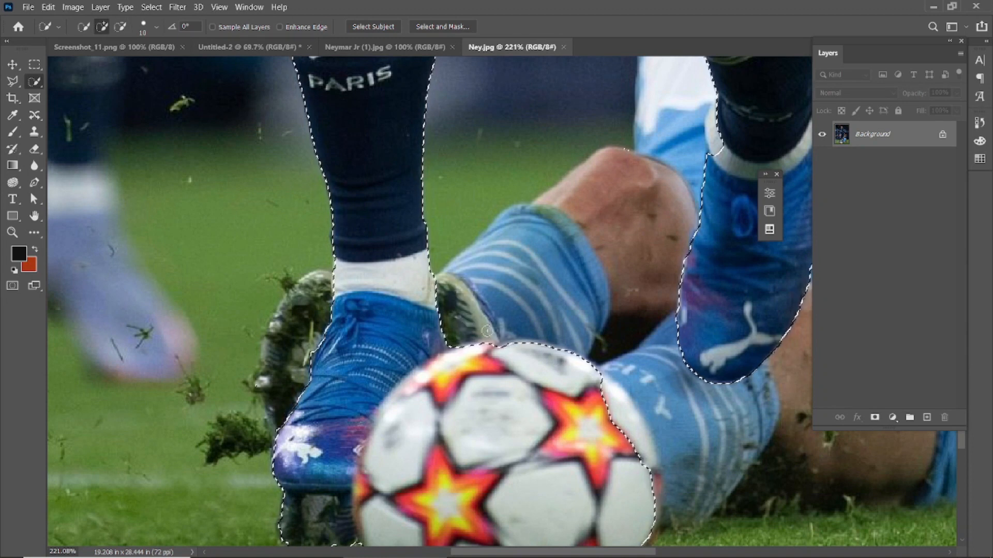
# Step: Extend the selection to the ball's full outline and trim it along the sole of the planted boot
pyautogui.moveTo(560, 276); pyautogui.dragTo(504, 124)
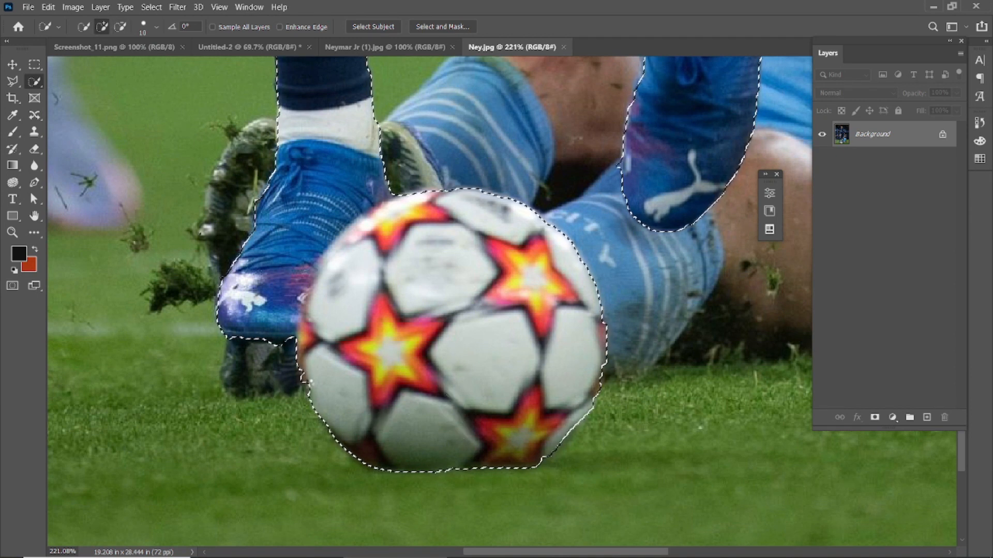
pyautogui.scroll(-4, 412, 427)
pyautogui.moveTo(414, 305); pyautogui.dragTo(482, 357)
pyautogui.scroll(-5, 387, 352)
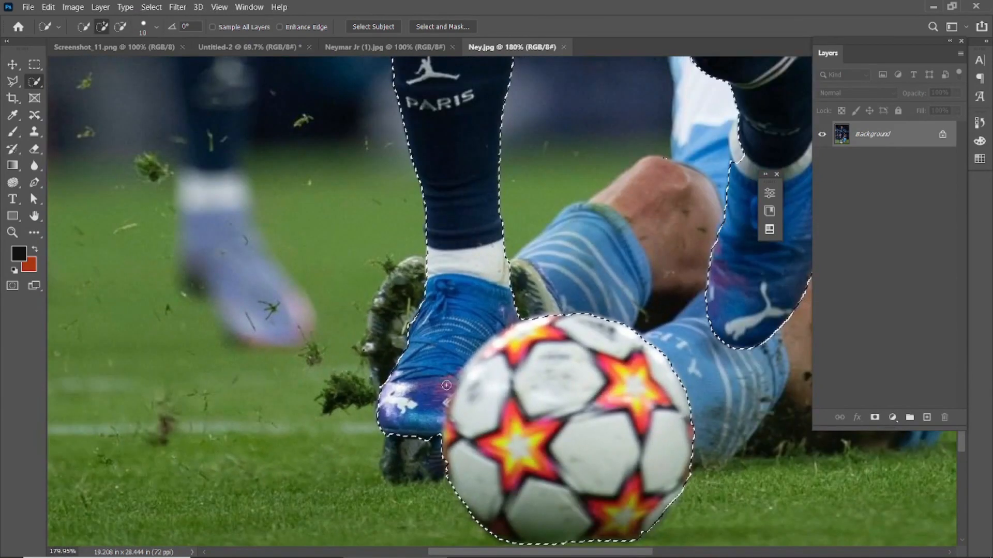
pyautogui.scroll(5, 369, 436)
pyautogui.moveTo(369, 435); pyautogui.dragTo(372, 449)
pyautogui.keyDown('alt'); pyautogui.click(373, 457); pyautogui.keyUp('alt')
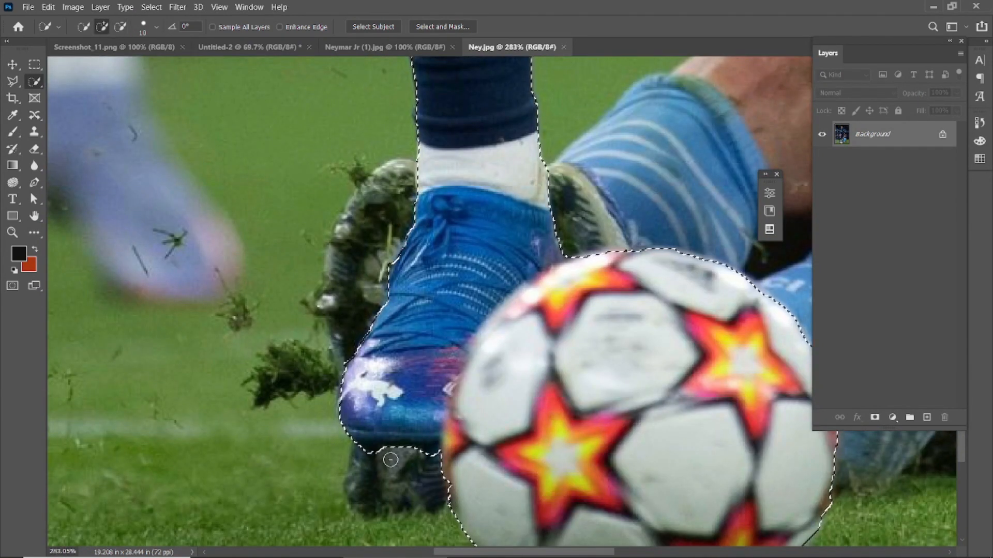
# Step: Clean up the selection edge along the raised leg's sock and the outer side of the shorts beside the number 10
pyautogui.scroll(-5, 409, 452)
pyautogui.scroll(4, 470, 419)
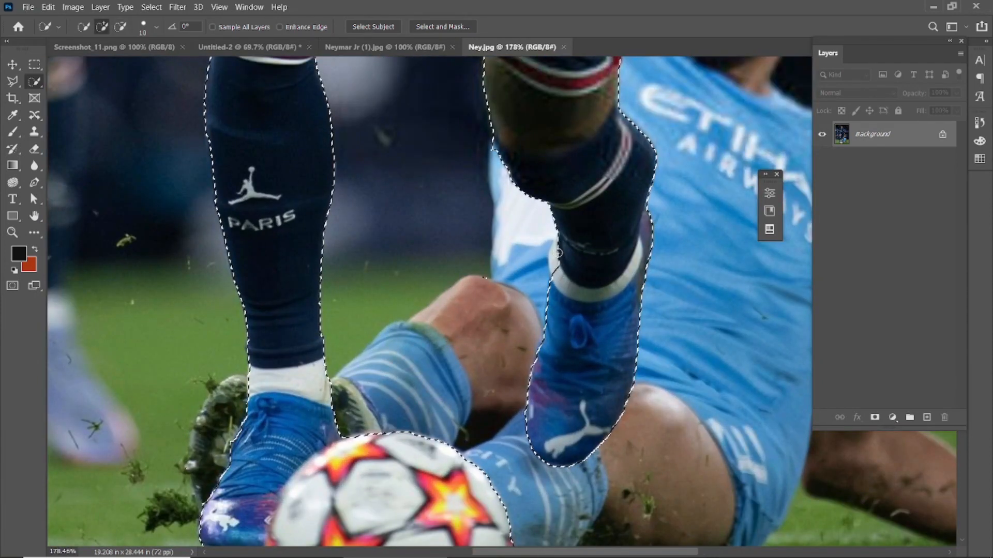
pyautogui.scroll(-2, 579, 287)
pyautogui.scroll(-2, 580, 286)
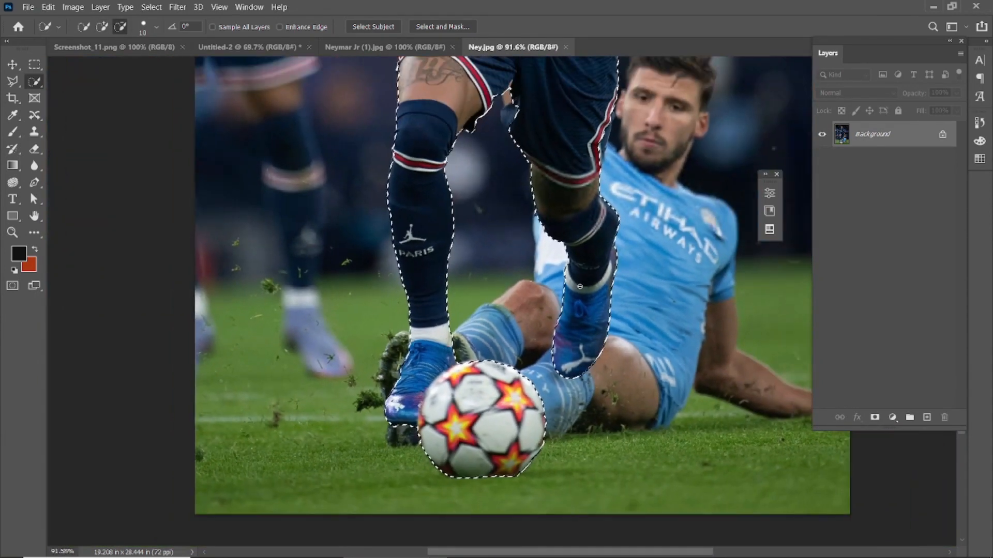
pyautogui.scroll(5, 534, 356)
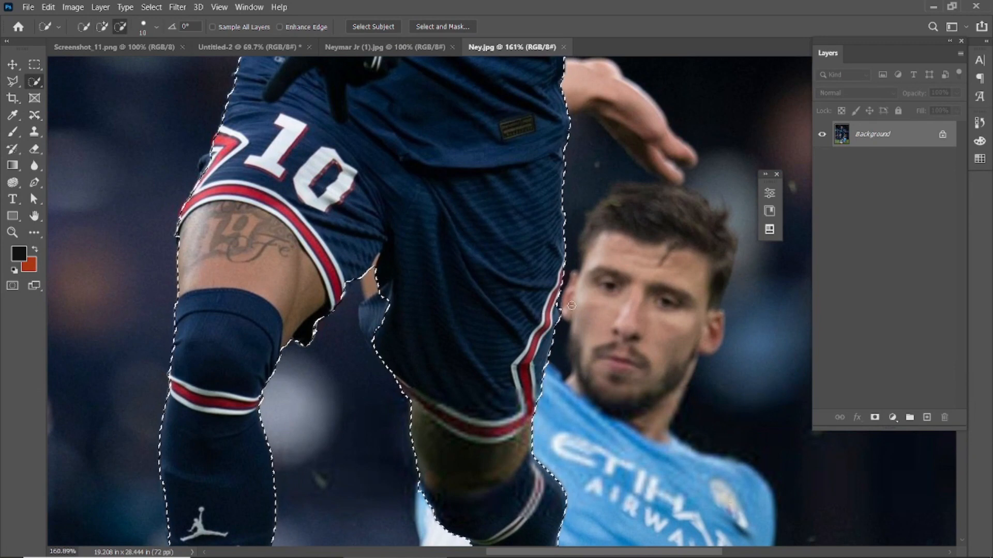
pyautogui.scroll(-2, 458, 362)
pyautogui.scroll(4, 288, 199)
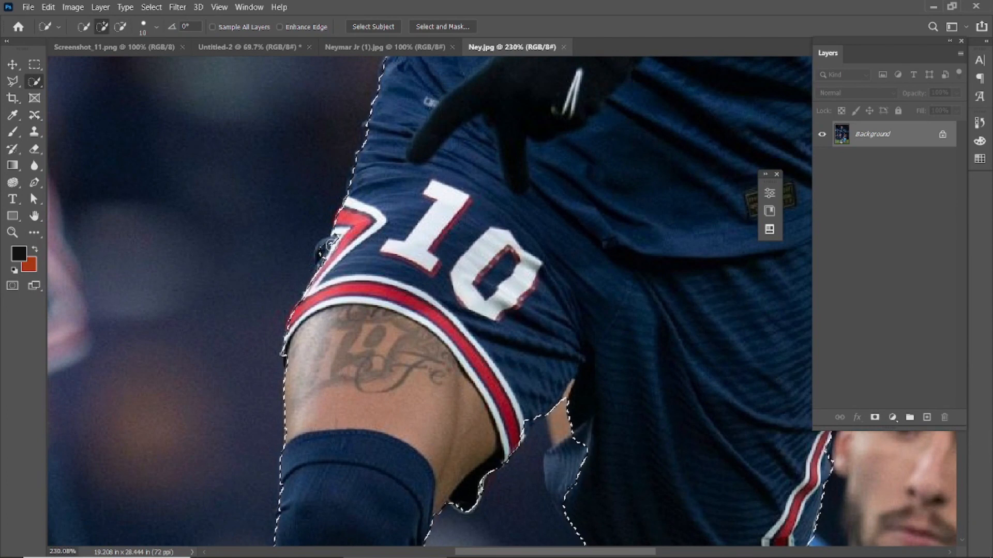
pyautogui.moveTo(325, 252); pyautogui.dragTo(328, 264)
pyautogui.scroll(-7, 329, 269)
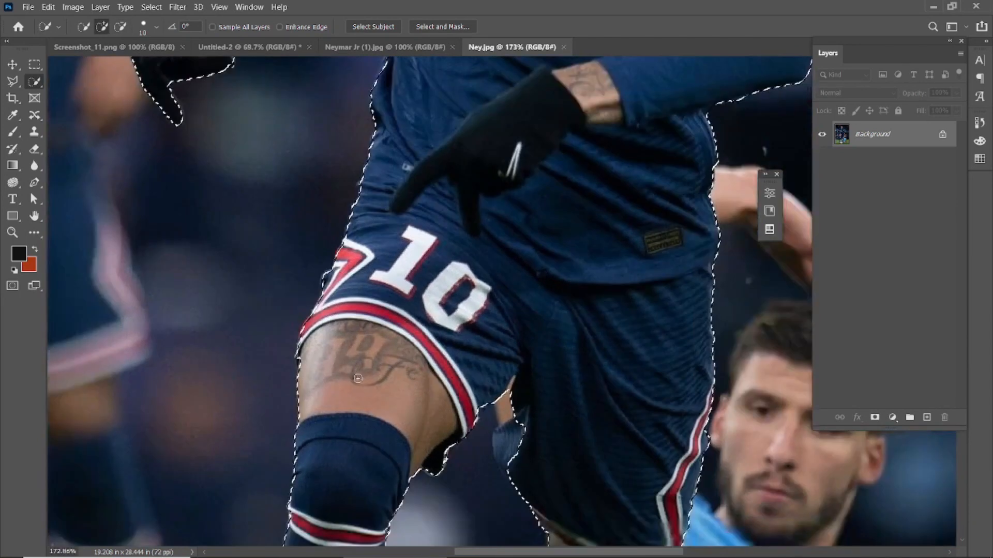
pyautogui.scroll(-1, 501, 301)
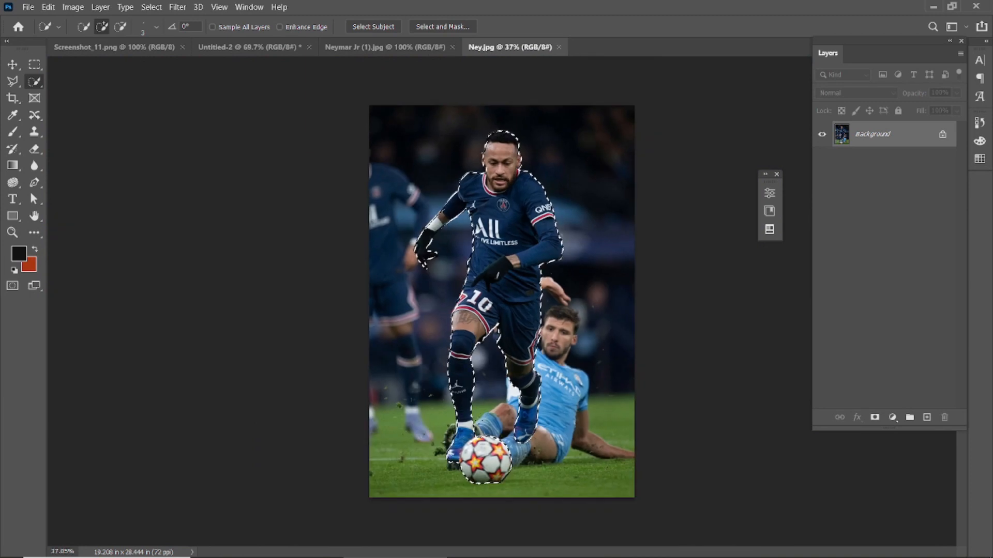
# Step: Invert the selection, unlock the Background layer and delete everything around the running player and the ball
pyautogui.hotkey('ctrl', 'shift', 'i')
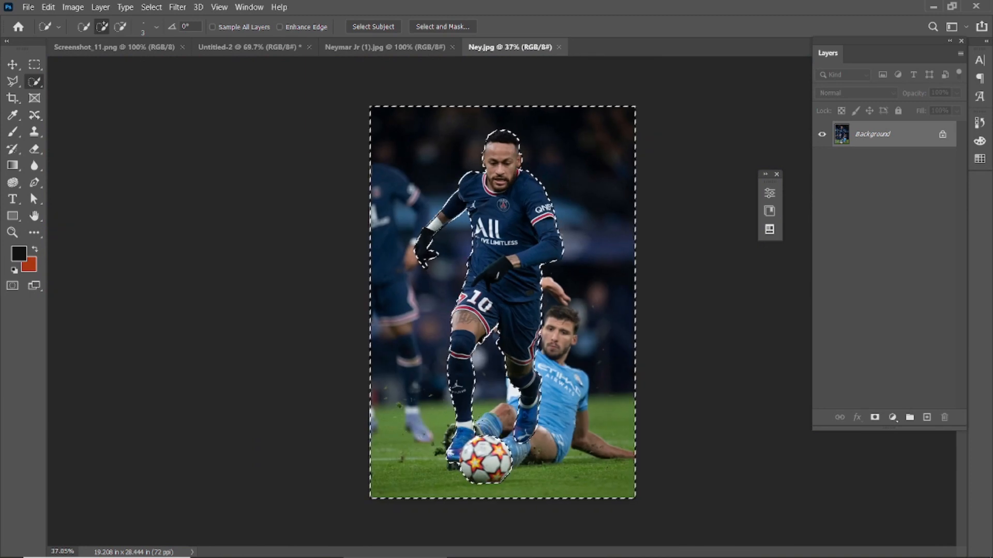
pyautogui.hotkey('shift', 'F5')
pyautogui.click(592, 119)
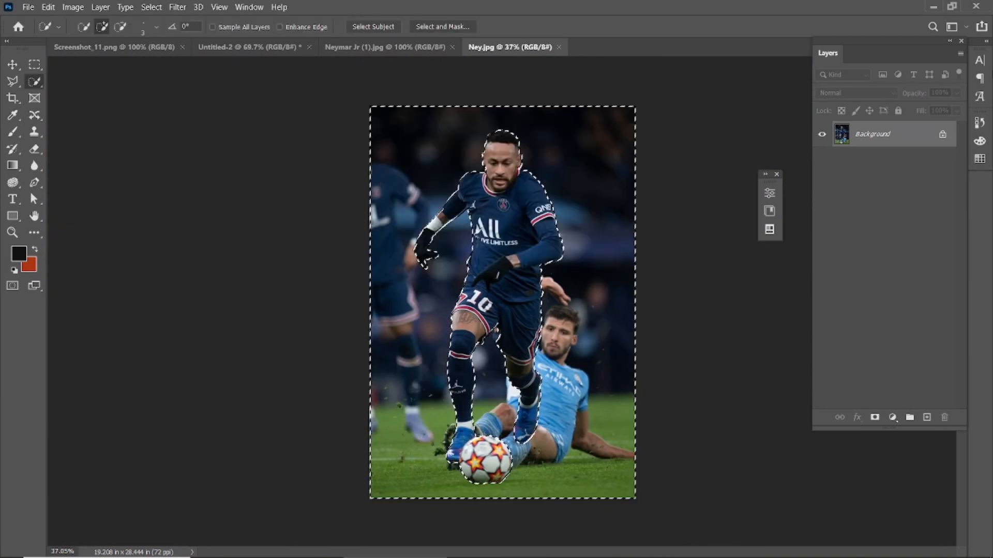
pyautogui.click(946, 136)
pyautogui.press('Delete')
# Step: Move the cut-out player into Untitled-2 and scale it to about 137.5%, overlapping the portrait's left edge
pyautogui.press('v')
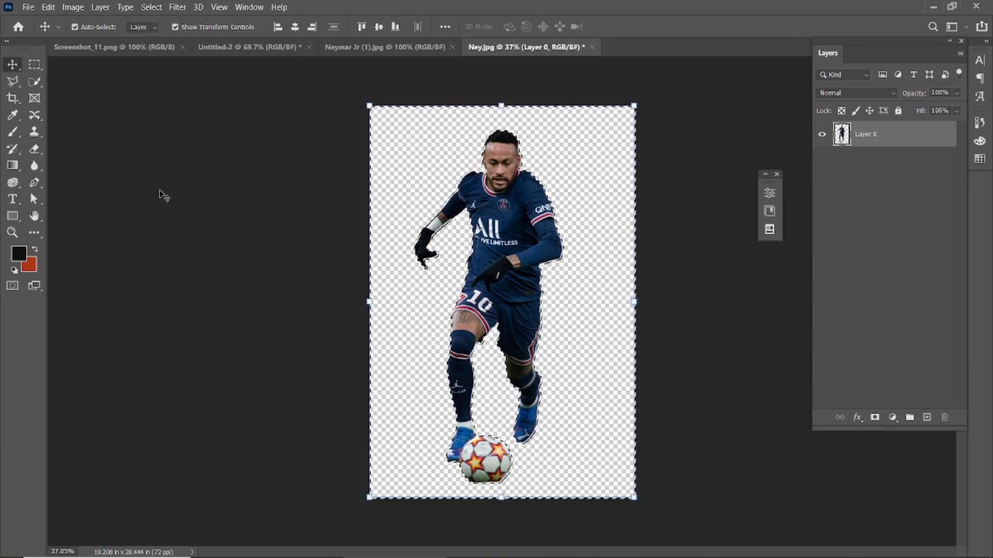
pyautogui.moveTo(514, 230); pyautogui.dragTo(486, 239)
pyautogui.scroll(-4, 521, 204)
pyautogui.moveTo(576, 96); pyautogui.dragTo(492, 264)
pyautogui.click(640, 27)
pyautogui.scroll(5, 504, 303)
pyautogui.moveTo(437, 295); pyautogui.dragTo(469, 356)
pyautogui.moveTo(513, 275); pyautogui.dragTo(532, 190)
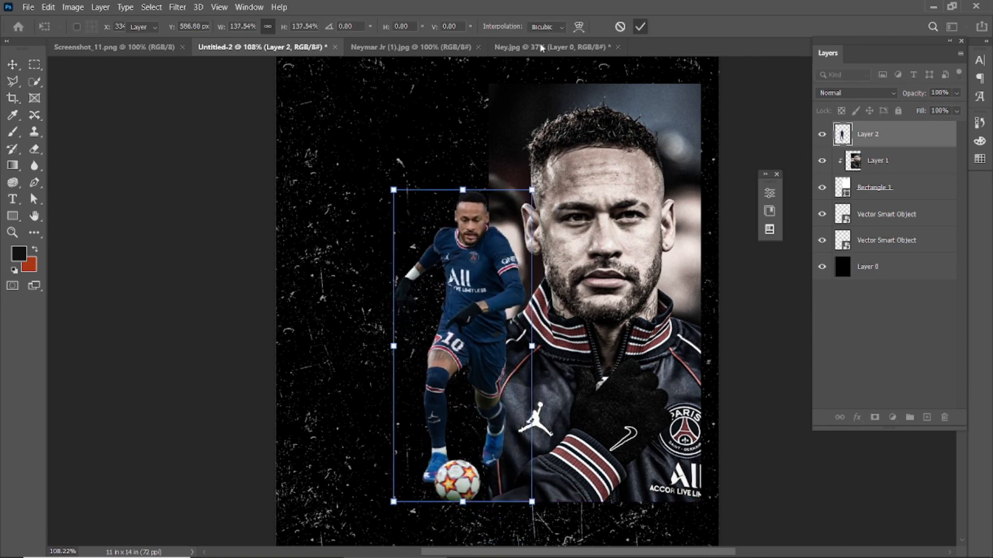
pyautogui.click(640, 26)
# Step: Extend the canvas on its left side to a width of 12.25 in and fill Layer 0 with the near-black foreground color
pyautogui.click(744, 129)
pyautogui.scroll(-3, 504, 303)
pyautogui.click(378, 181)
pyautogui.click(13, 98)
pyautogui.moveTo(336, 313); pyautogui.dragTo(314, 316)
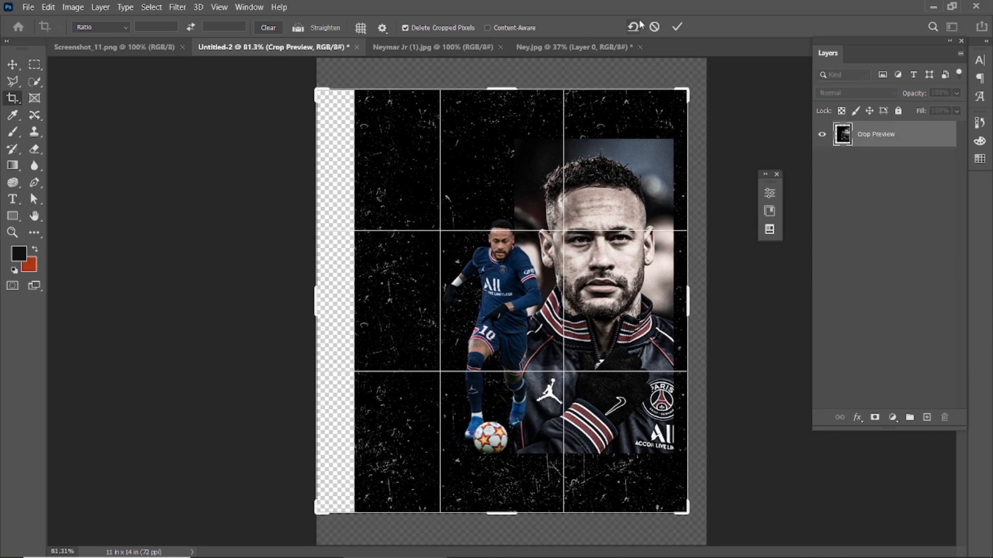
pyautogui.press('Return')
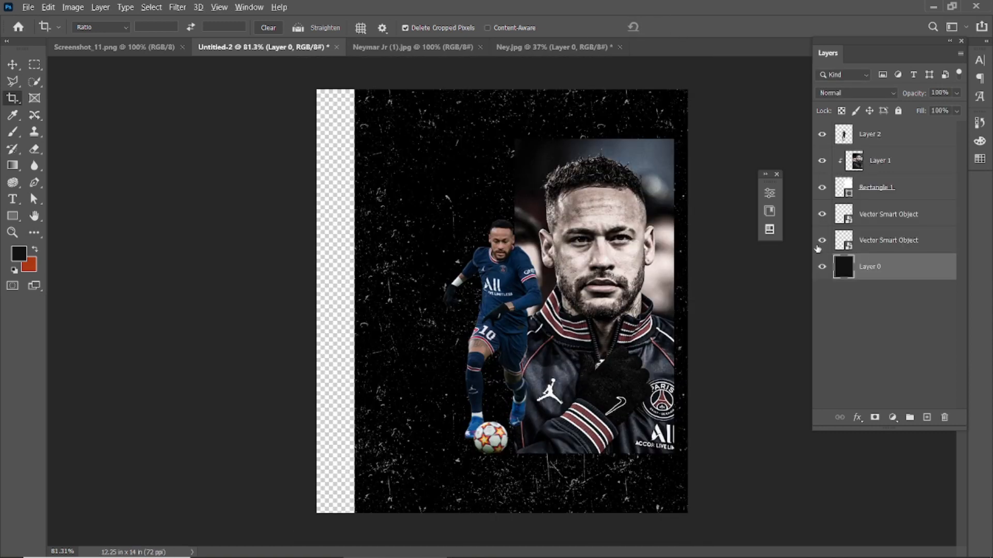
pyautogui.hotkey('alt', 'BackSpace')
# Step: Stretch both Vector Smart Object texture layers to about 105% width so they reach the canvas's left edge
pyautogui.click(12, 64)
pyautogui.click(871, 221)
pyautogui.keyDown('shift'); pyautogui.click(877, 238); pyautogui.keyUp('shift')
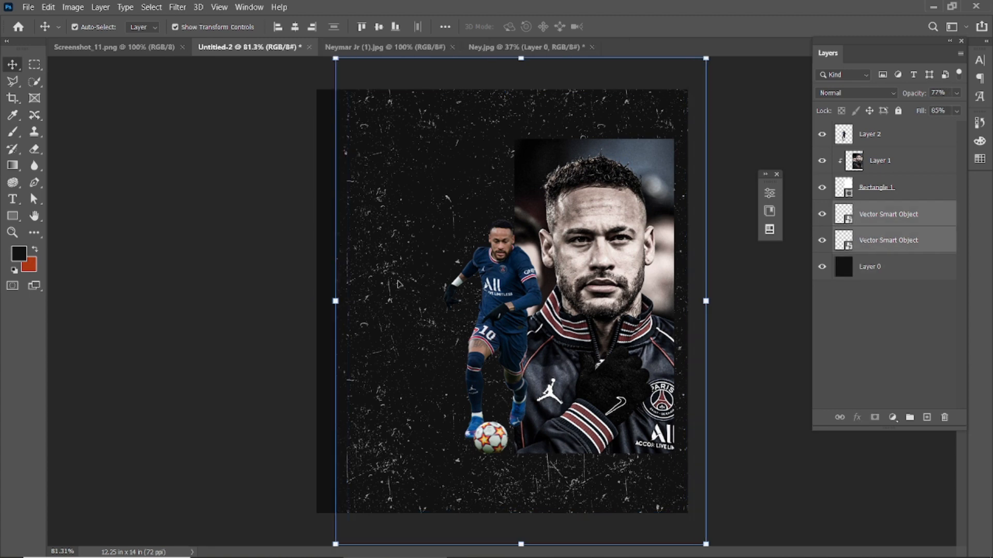
pyautogui.moveTo(333, 302); pyautogui.dragTo(317, 301)
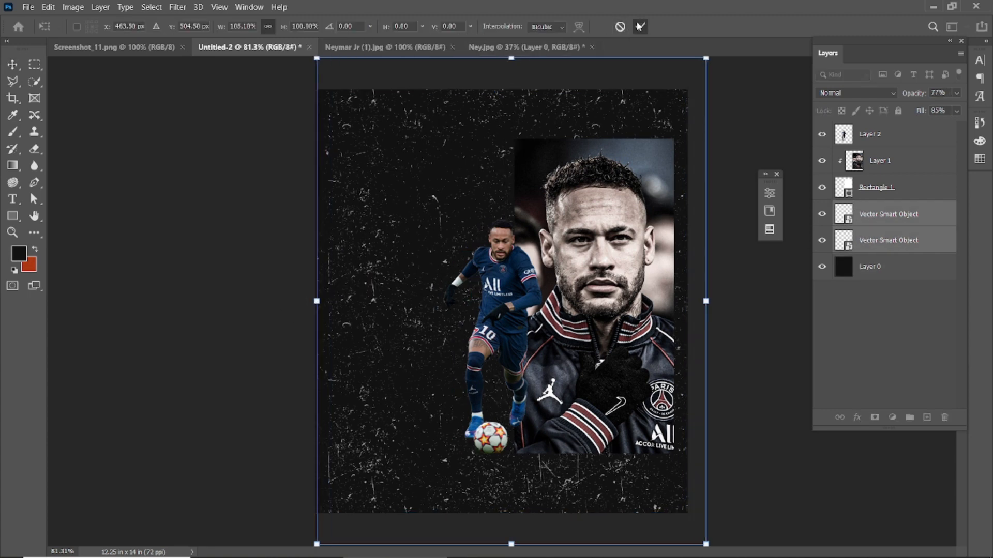
pyautogui.press('Return')
# Step: Scale the portrait and Rectangle 1 together to about 109.5%, and reposition the cut-out player beside them with matching bottom edges
pyautogui.moveTo(496, 304); pyautogui.dragTo(460, 304)
pyautogui.click(545, 291)
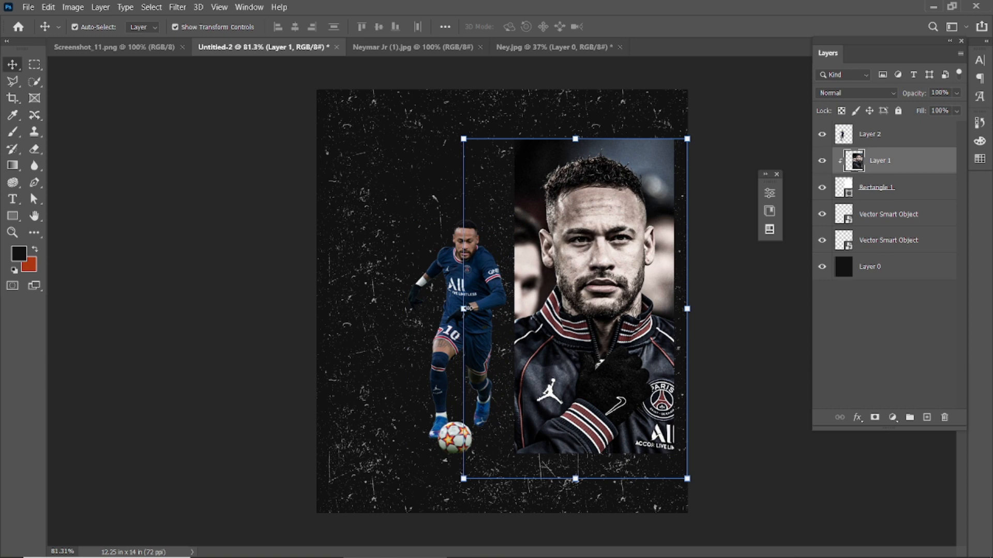
pyautogui.hotkey('ctrl', 't')
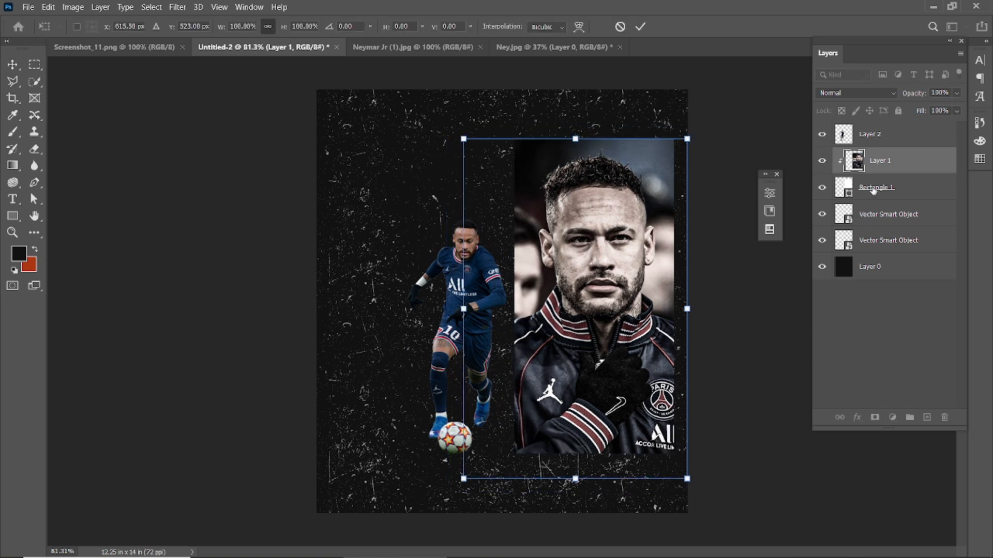
pyautogui.keyDown('shift'); pyautogui.click(873, 188); pyautogui.keyUp('shift')
pyautogui.moveTo(463, 310); pyautogui.dragTo(442, 311)
pyautogui.click(641, 27)
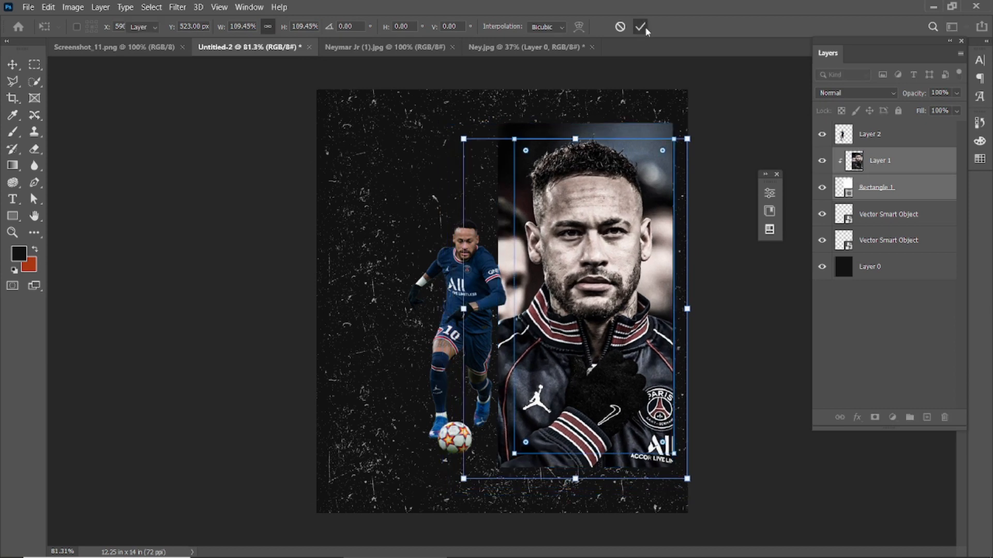
pyautogui.click(457, 311)
pyautogui.moveTo(457, 298); pyautogui.dragTo(457, 312)
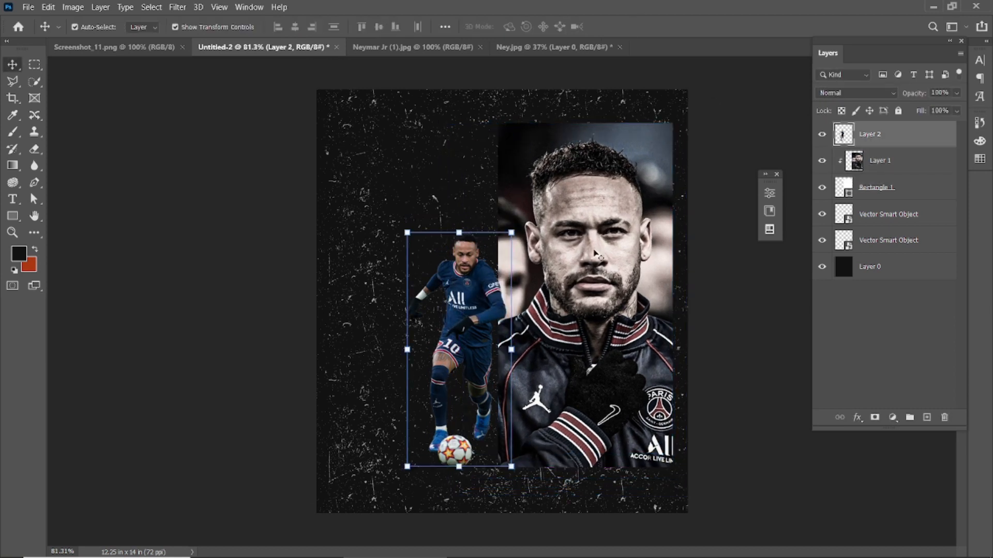
# Step: Apply the Camera Raw Filter to the portrait on Layer 1 with Highlights at -63
pyautogui.click(854, 160)
pyautogui.click(177, 8)
pyautogui.click(195, 100)
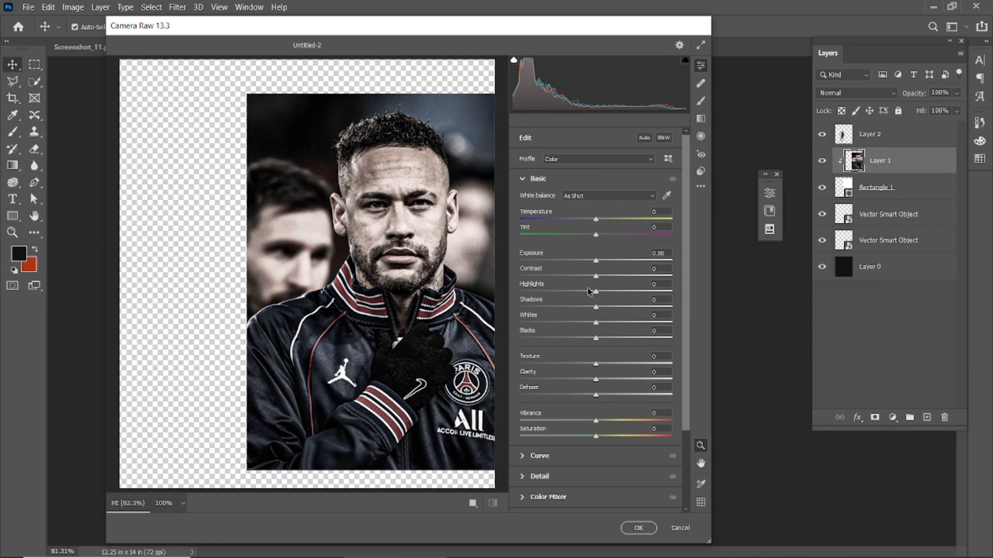
pyautogui.moveTo(596, 290); pyautogui.dragTo(548, 293)
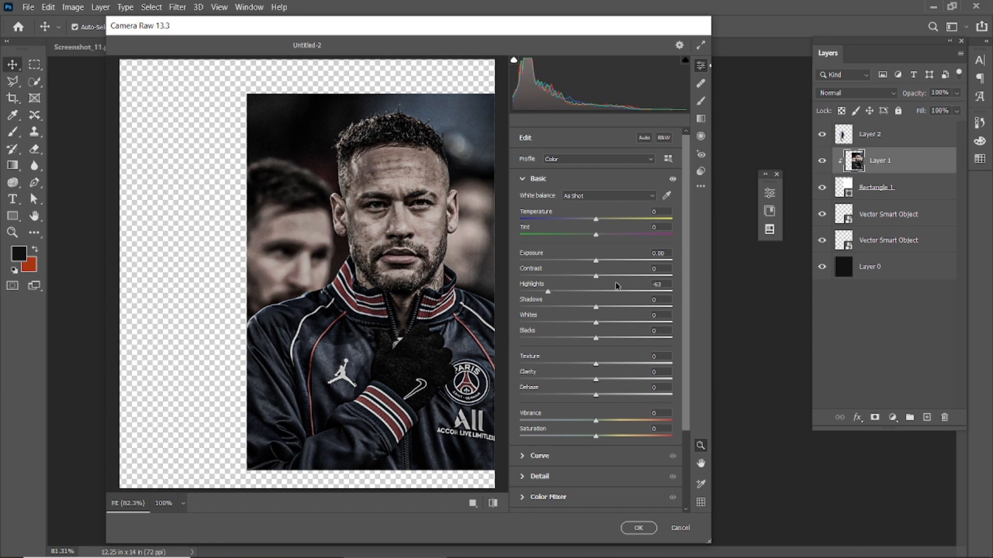
pyautogui.click(638, 528)
# Step: Scale the cut-out player to about 108.7%, keeping the ball level with the portrait's bottom edge
pyautogui.click(462, 283)
pyautogui.moveTo(512, 233); pyautogui.dragTo(529, 219)
pyautogui.moveTo(475, 292); pyautogui.dragTo(473, 275)
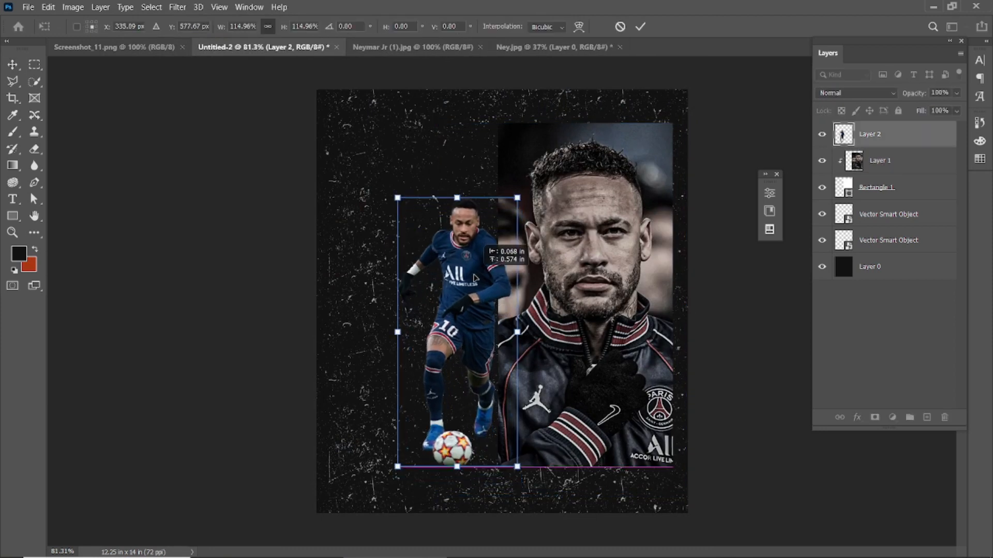
pyautogui.moveTo(517, 198); pyautogui.dragTo(511, 213)
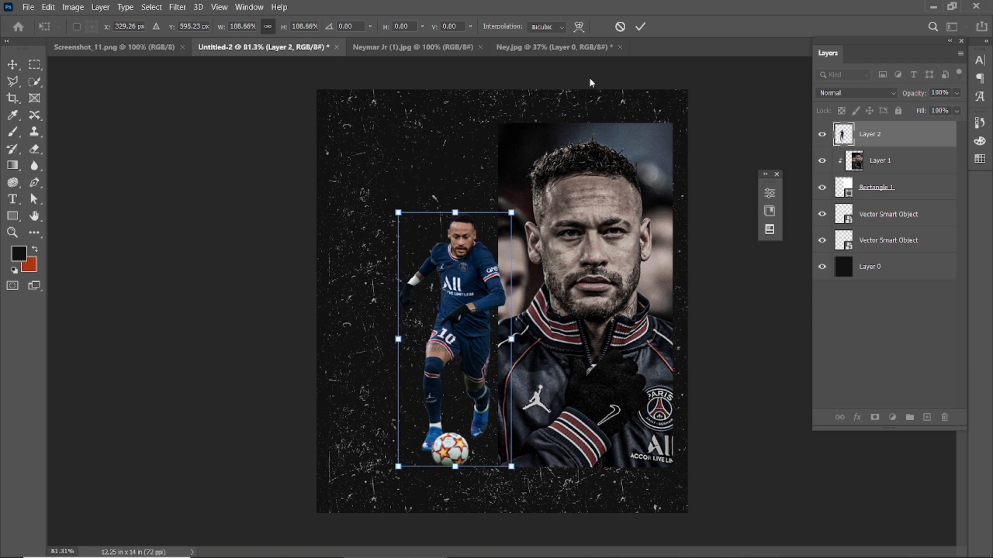
pyautogui.click(639, 30)
# Step: Adjust the cut-out player in the Camera Raw Filter with Exposure +0.60, Contrast +5, Highlights -1 and Shadows +46
pyautogui.click(177, 7)
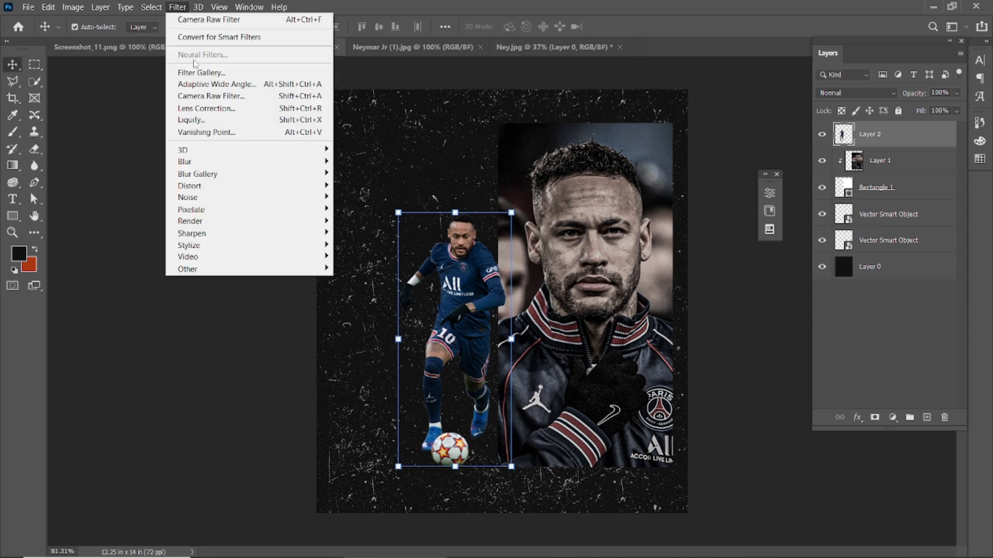
pyautogui.click(210, 100)
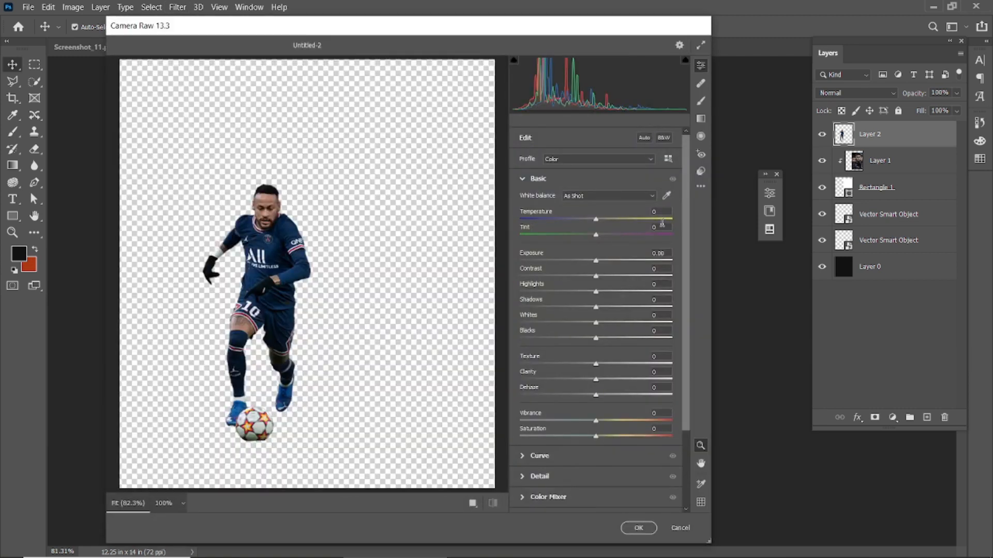
pyautogui.moveTo(596, 263)
pyautogui.mouseDown()
pyautogui.moveTo(621, 277)
pyautogui.moveTo(585, 278)
pyautogui.moveTo(596, 278)
pyautogui.mouseUp()
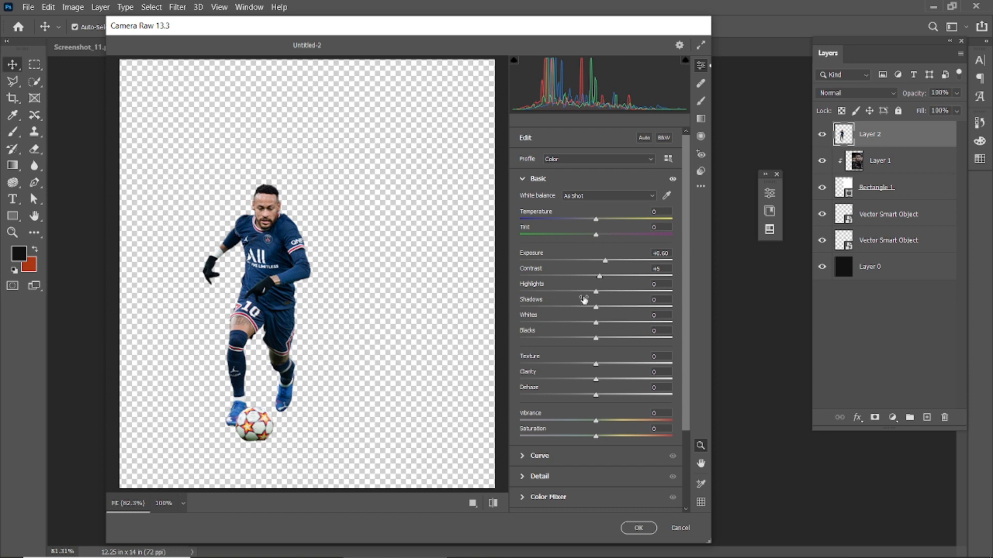
pyautogui.moveTo(597, 293); pyautogui.dragTo(627, 312)
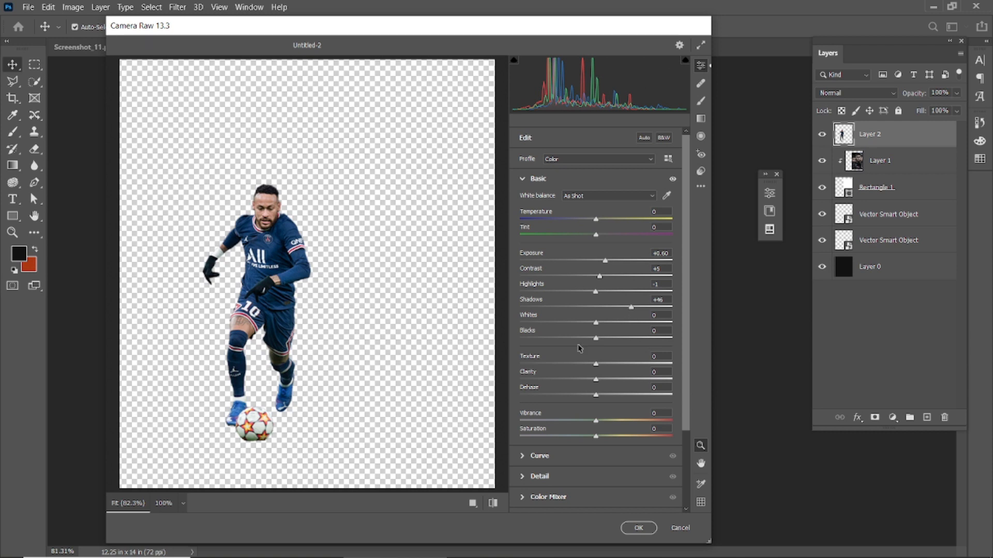
# Step: Set the player's Texture to +29 and Clarity to +27, compare with the original, and apply the Camera Raw Filter
pyautogui.scroll(2, 278, 282)
pyautogui.scroll(1, 278, 282)
pyautogui.press('space')
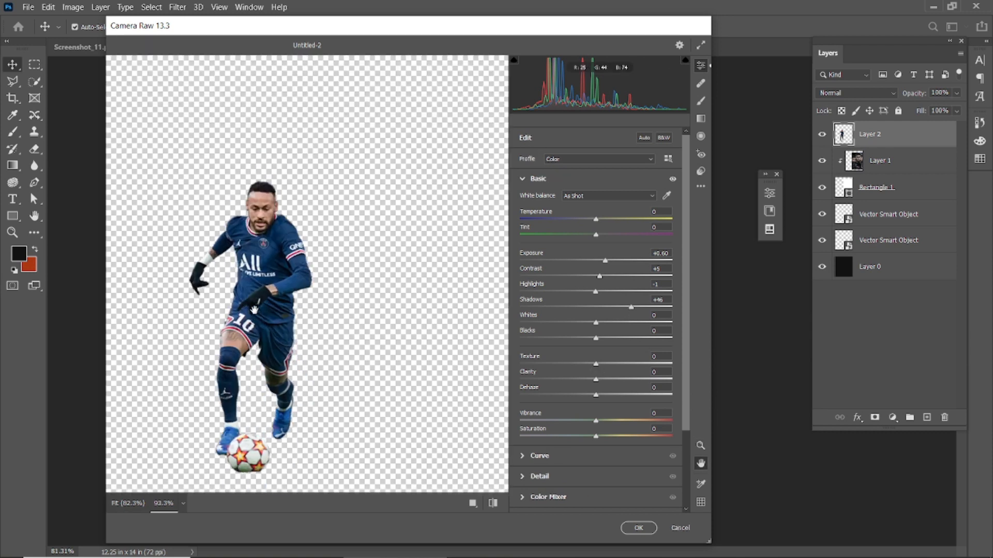
pyautogui.moveTo(278, 282); pyautogui.dragTo(346, 248)
pyautogui.moveTo(598, 367); pyautogui.dragTo(638, 365)
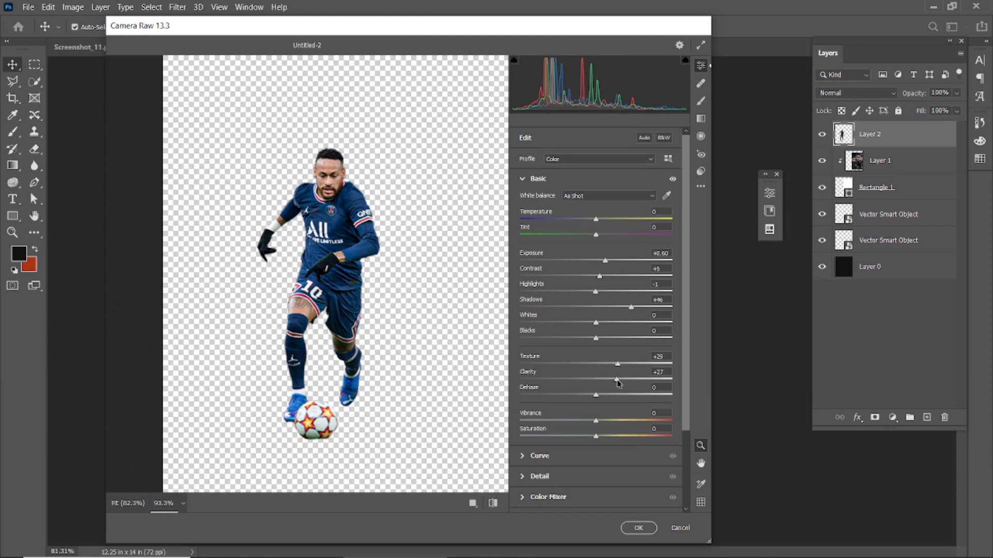
pyautogui.click(493, 503)
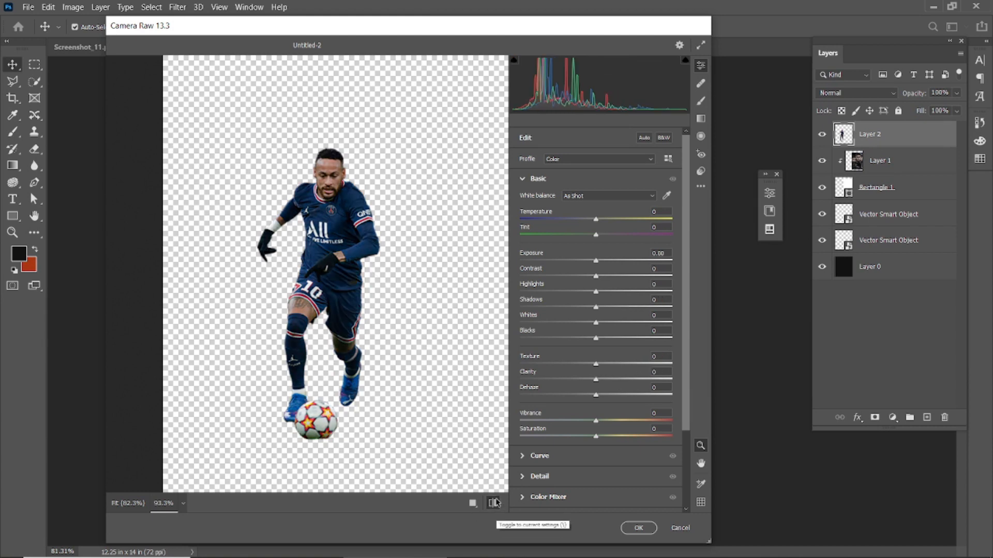
pyautogui.scroll(-2, 325, 279)
pyautogui.click(493, 503)
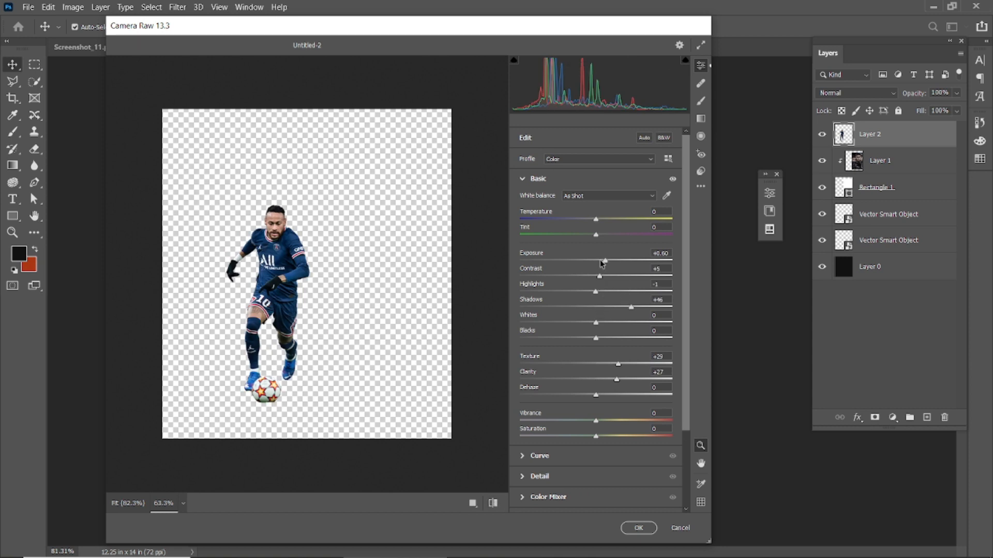
pyautogui.click(639, 527)
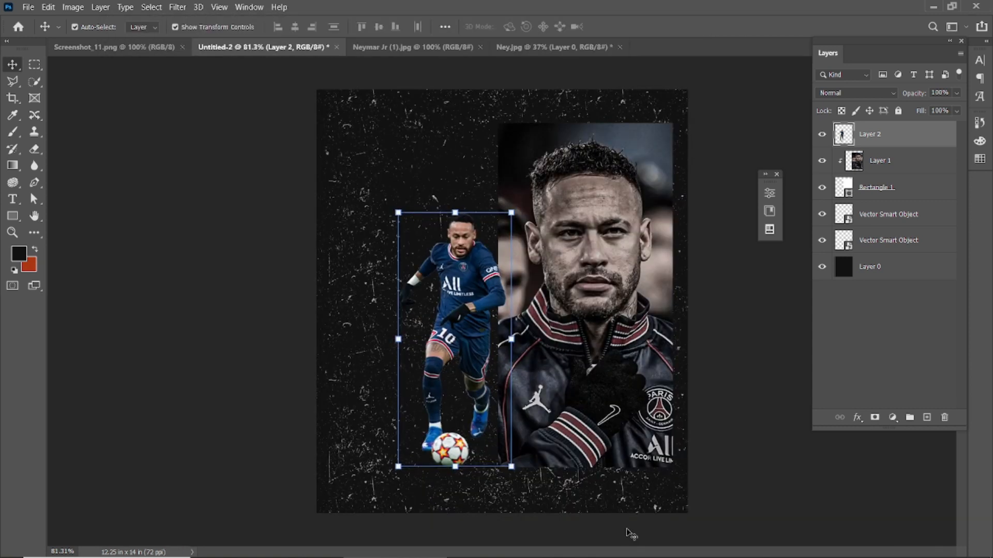
pyautogui.click(226, 320)
pyautogui.click(470, 311)
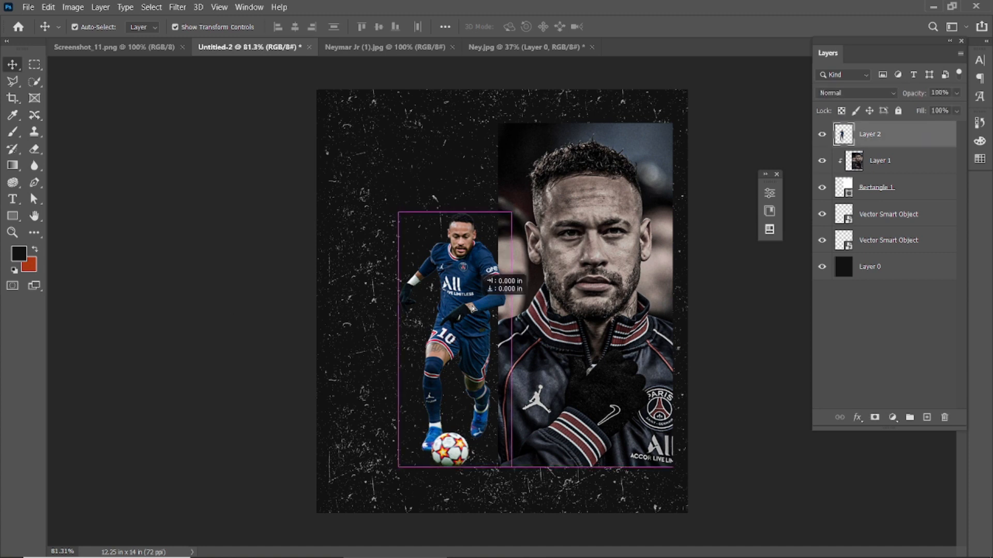
pyautogui.click(230, 204)
pyautogui.moveTo(482, 301); pyautogui.dragTo(486, 305)
# Step: Shift the portrait on Layer 1 and its clipping shape Rectangle 1 slightly downward together
pyautogui.click(877, 159)
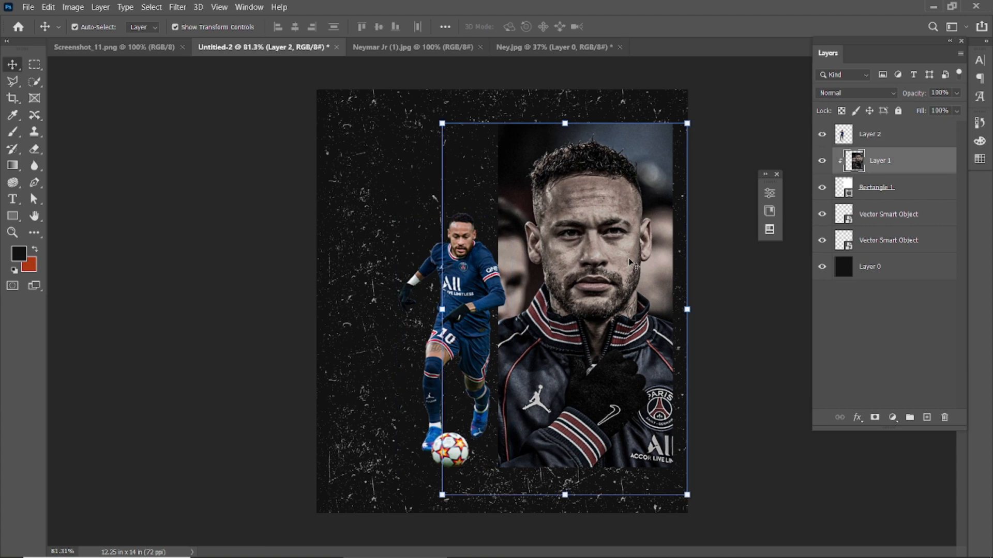
pyautogui.keyDown('shift'); pyautogui.click(878, 186); pyautogui.keyUp('shift')
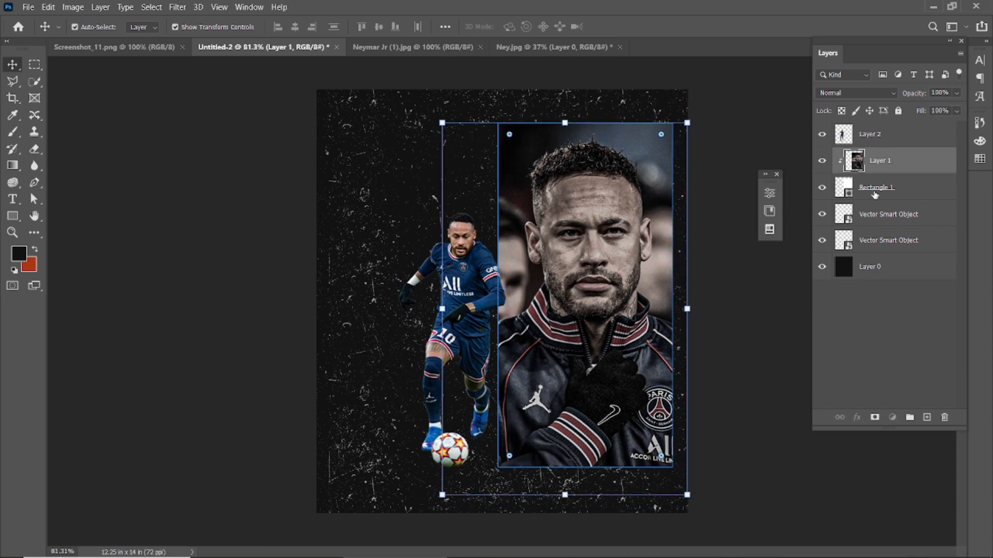
pyautogui.moveTo(628, 272); pyautogui.dragTo(628, 283)
pyautogui.click(185, 134)
pyautogui.click(776, 174)
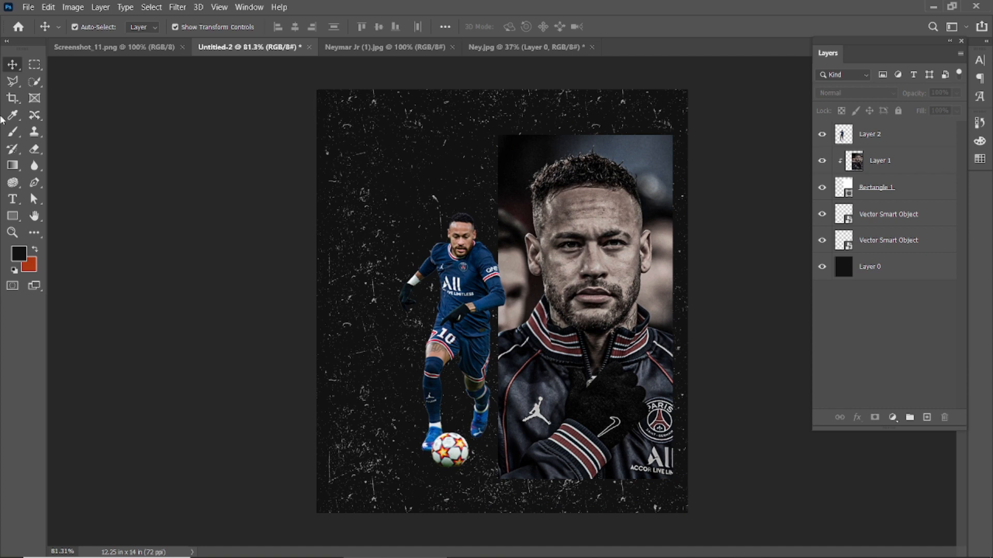
# Step: Draw a thin vertical rectangle about 11 by 578 px on the background beside the cut-out player, without a stroke
pyautogui.click(13, 216)
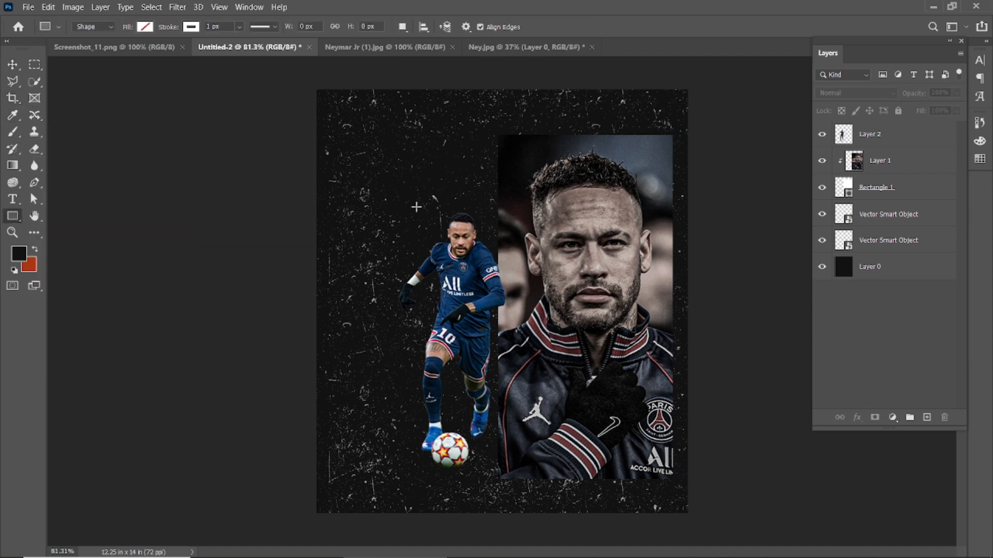
pyautogui.scroll(3, 418, 217)
pyautogui.moveTo(336, 132); pyautogui.dragTo(344, 548)
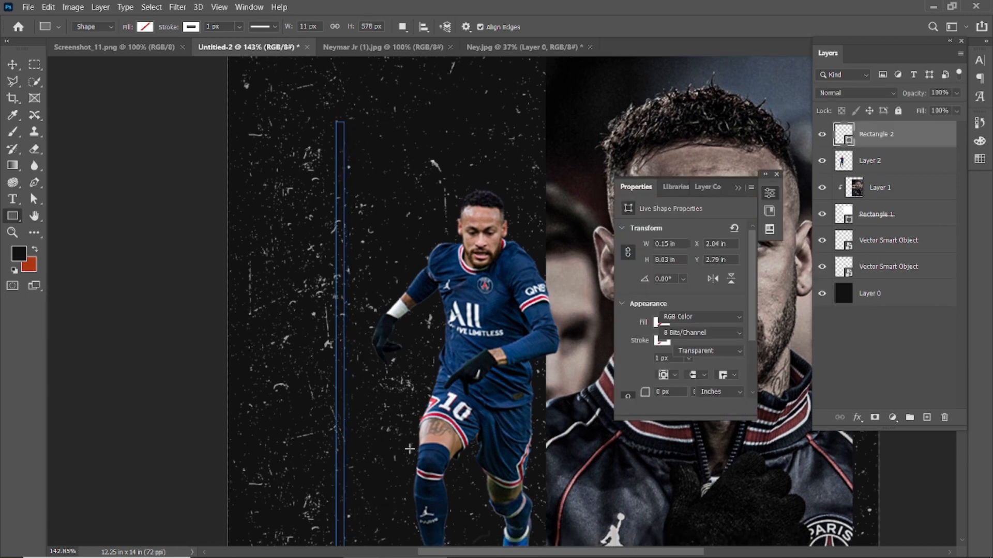
pyautogui.click(661, 340)
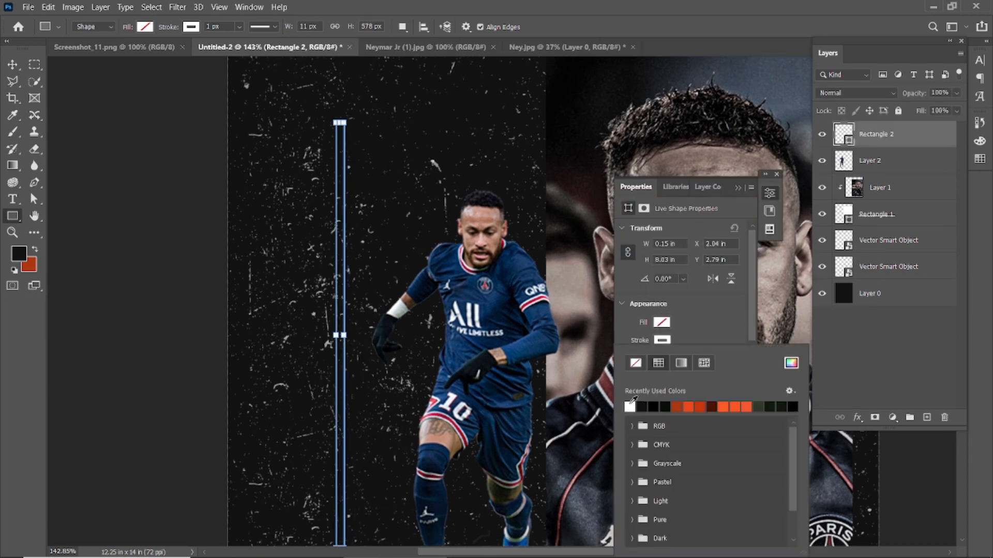
pyautogui.click(635, 363)
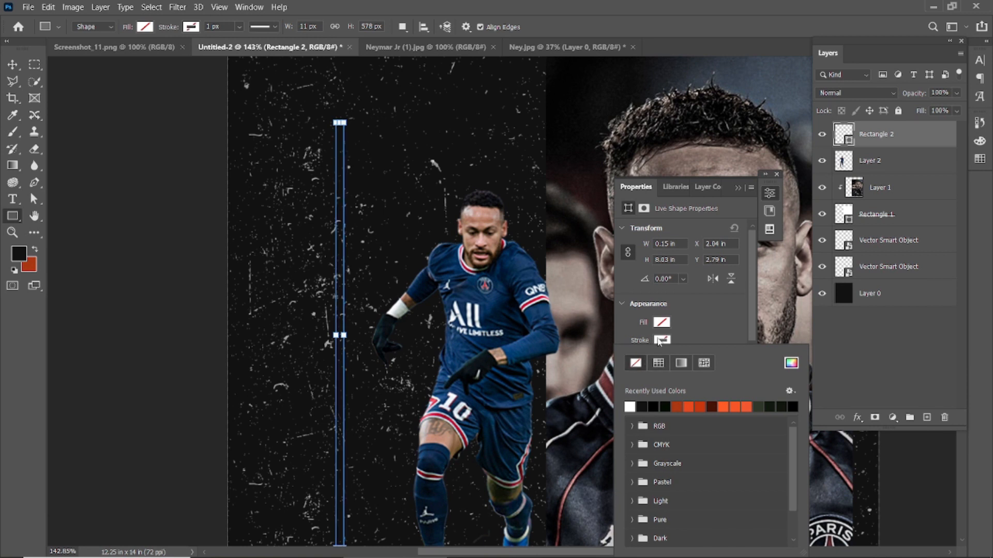
# Step: Fill the thin vertical bar with light grey #d0d0d0
pyautogui.click(661, 323)
pyautogui.click(629, 391)
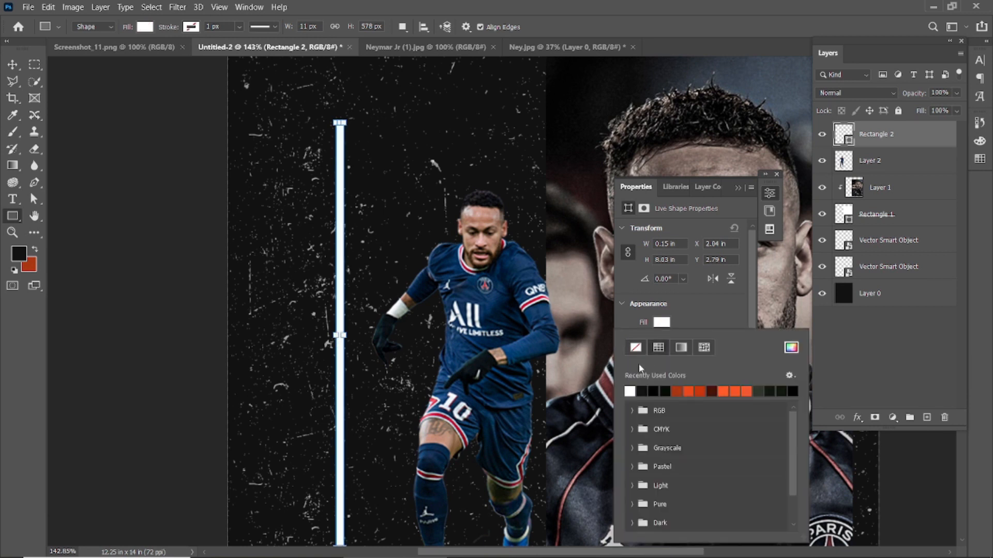
pyautogui.click(776, 174)
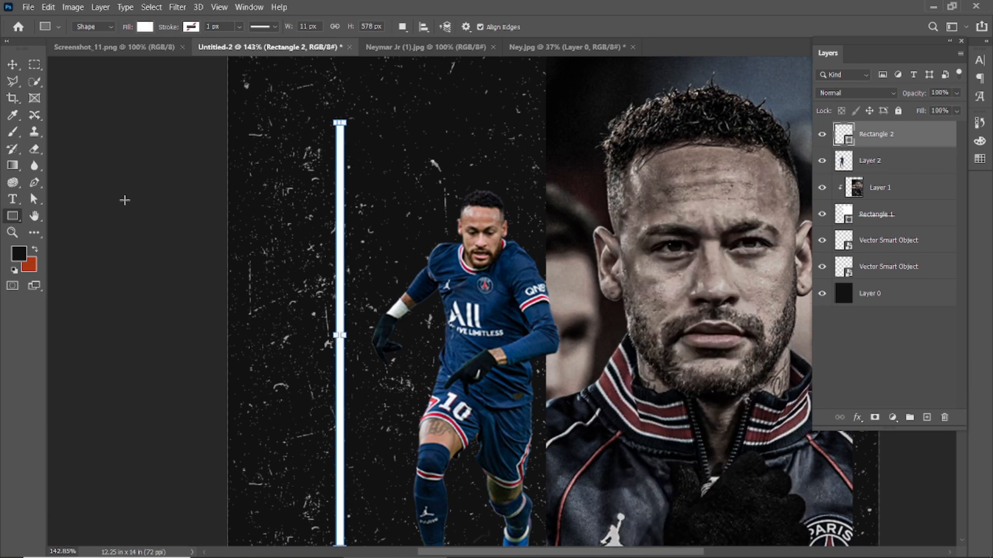
pyautogui.doubleClick(831, 136)
pyautogui.moveTo(653, 317); pyautogui.dragTo(647, 347)
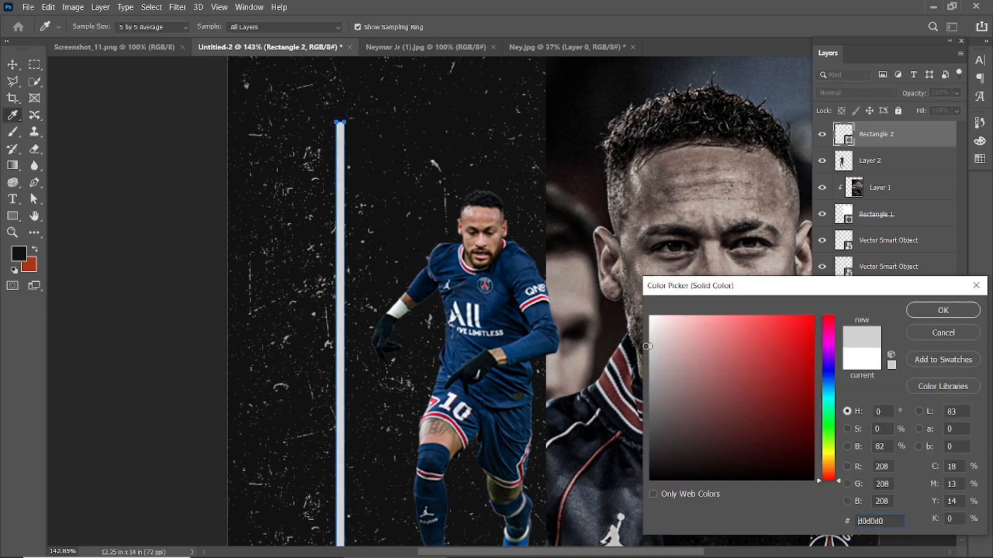
pyautogui.click(918, 310)
# Step: Duplicate the grey bar four times toward the player, keeping even gaps between the copies
pyautogui.press('v')
pyautogui.scroll(-5, 461, 270)
pyautogui.click(331, 223)
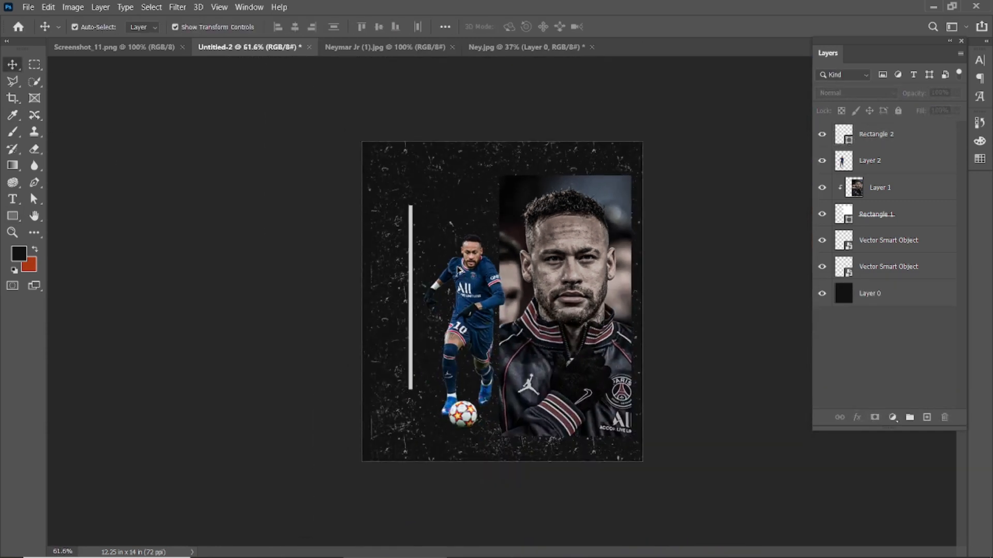
pyautogui.scroll(5, 432, 302)
pyautogui.click(411, 299)
pyautogui.moveTo(358, 288); pyautogui.dragTo(355, 288)
pyautogui.click(640, 26)
pyautogui.click(105, 219)
pyautogui.scroll(-1, 362, 256)
pyautogui.moveTo(351, 254); pyautogui.dragTo(439, 263)
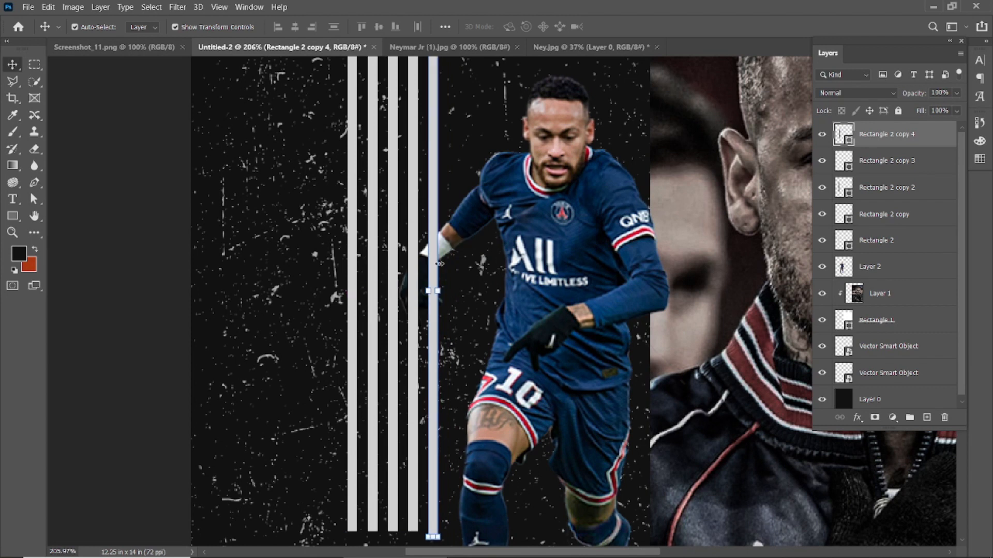
# Step: Duplicate the grey bar five more times toward the canvas's left edge with the same spacing, making ten bars
pyautogui.hotkey('ctrl', 't')
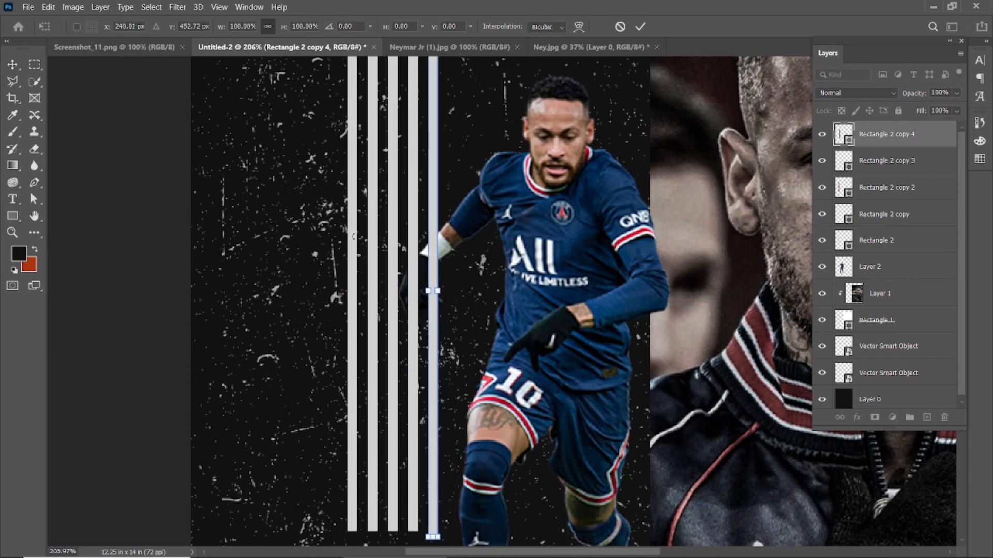
pyautogui.click(644, 26)
pyautogui.moveTo(353, 285); pyautogui.dragTo(252, 278)
pyautogui.scroll(-4, 323, 312)
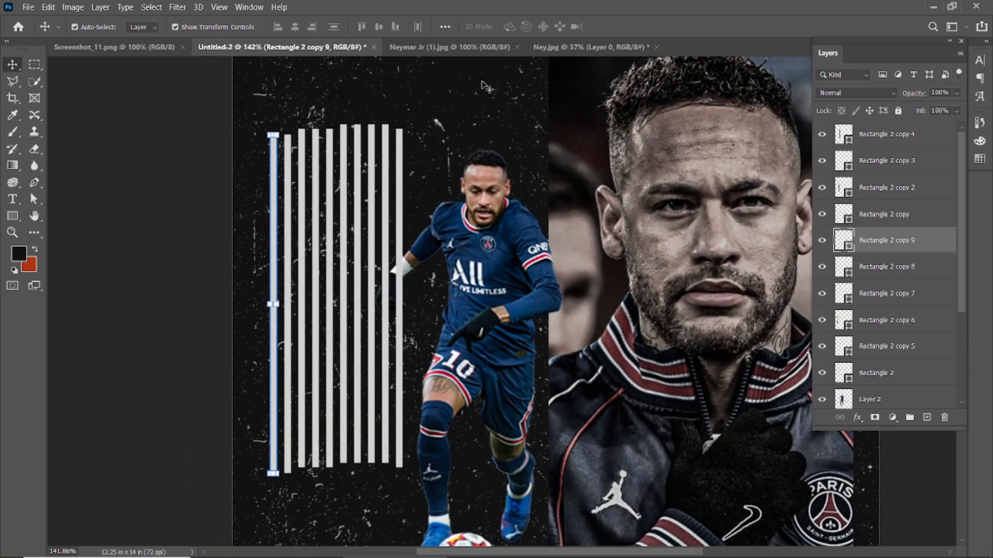
# Step: Select all ten bar layers, rotate them together clockwise into diagonal stripes, and move them over the player
pyautogui.click(911, 135)
pyautogui.scroll(-3, 882, 286)
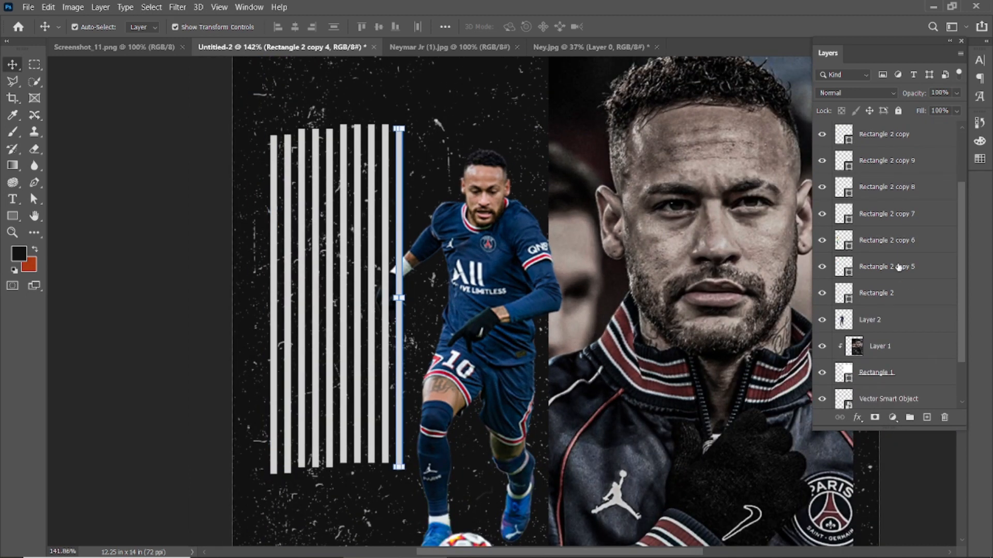
pyautogui.keyDown('shift'); pyautogui.click(899, 267); pyautogui.keyUp('shift')
pyautogui.keyDown('shift'); pyautogui.click(894, 297); pyautogui.keyUp('shift')
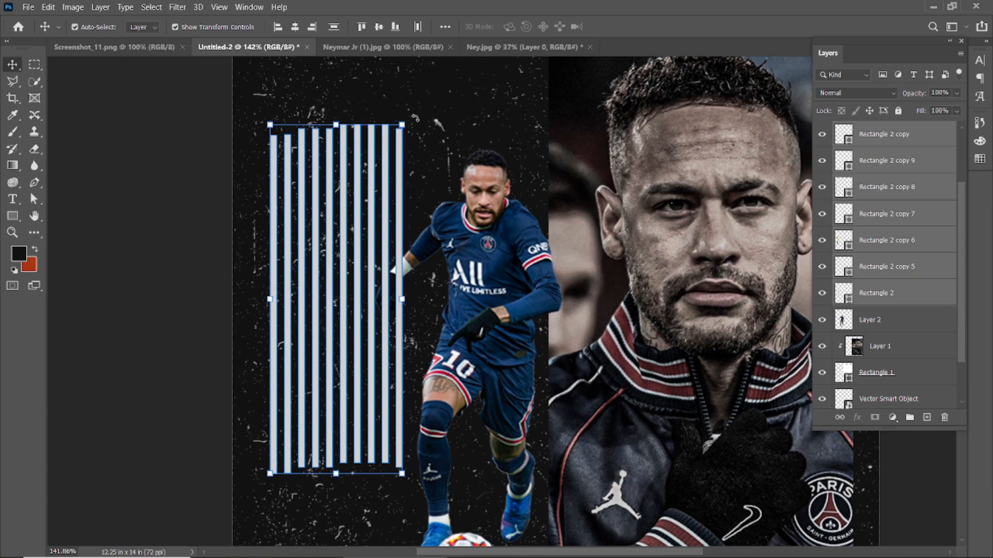
pyautogui.moveTo(433, 135); pyautogui.dragTo(494, 214)
pyautogui.click(645, 26)
pyautogui.moveTo(403, 230); pyautogui.dragTo(498, 220)
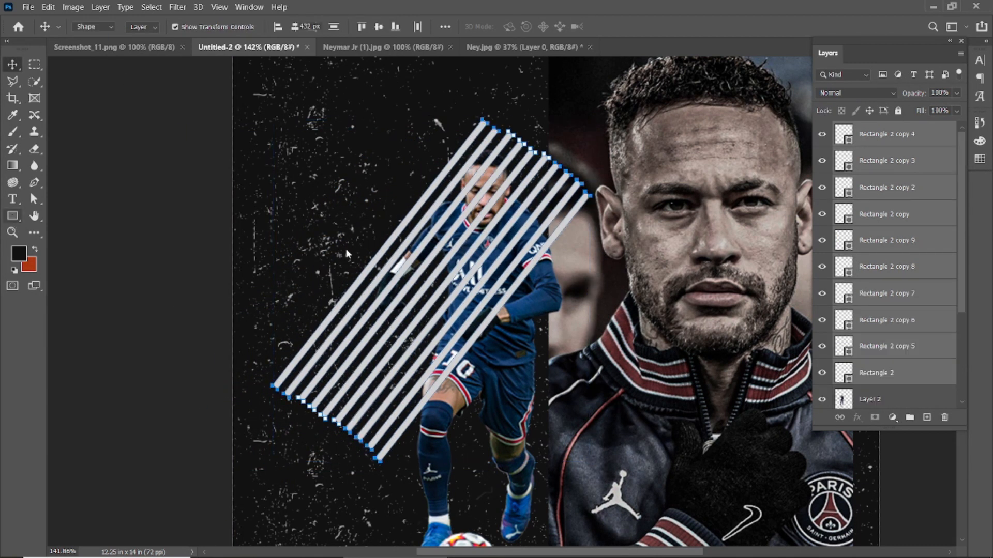
# Step: Draw a light grey square about 236 by 236 px and position it over the middle of the diagonal stripes
pyautogui.press('u')
pyautogui.moveTo(306, 205); pyautogui.dragTo(529, 378)
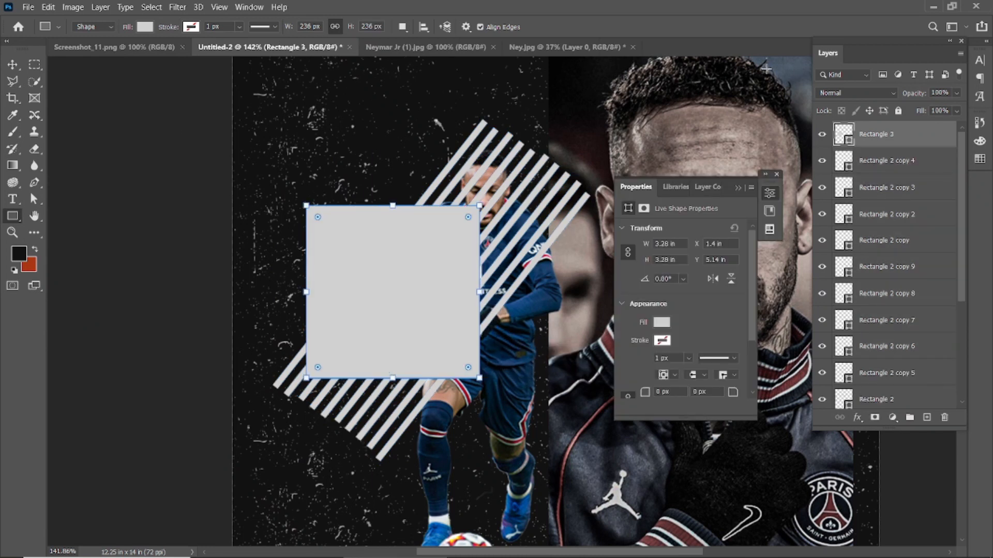
pyautogui.click(12, 65)
pyautogui.moveTo(381, 277); pyautogui.dragTo(403, 284)
pyautogui.click(776, 175)
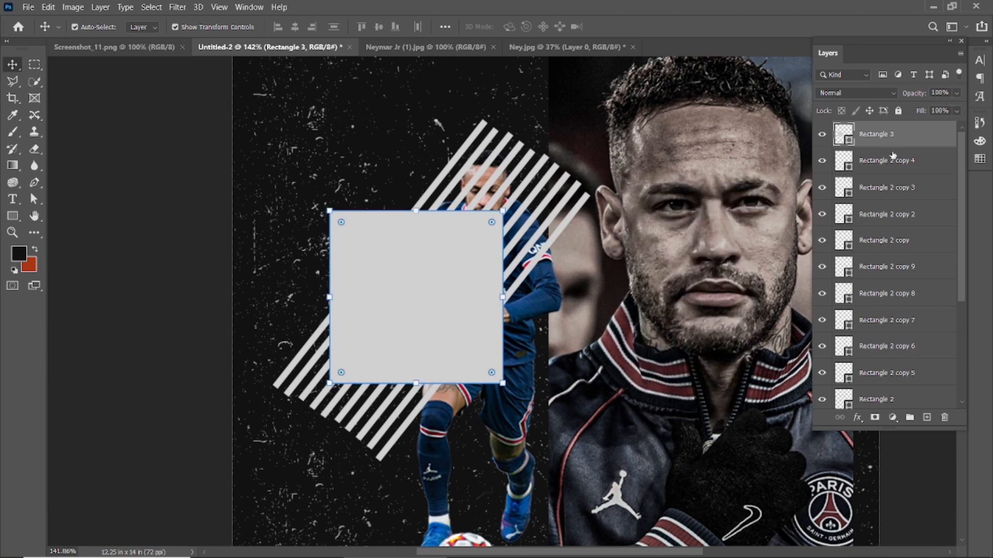
# Step: Turn the stripe layers Rectangle 2 through Rectangle 2 copy 4 into a square patch of diagonal stripes shaped by the grey square
pyautogui.scroll(-2, 884, 162)
pyautogui.click(889, 355)
pyautogui.scroll(2, 895, 318)
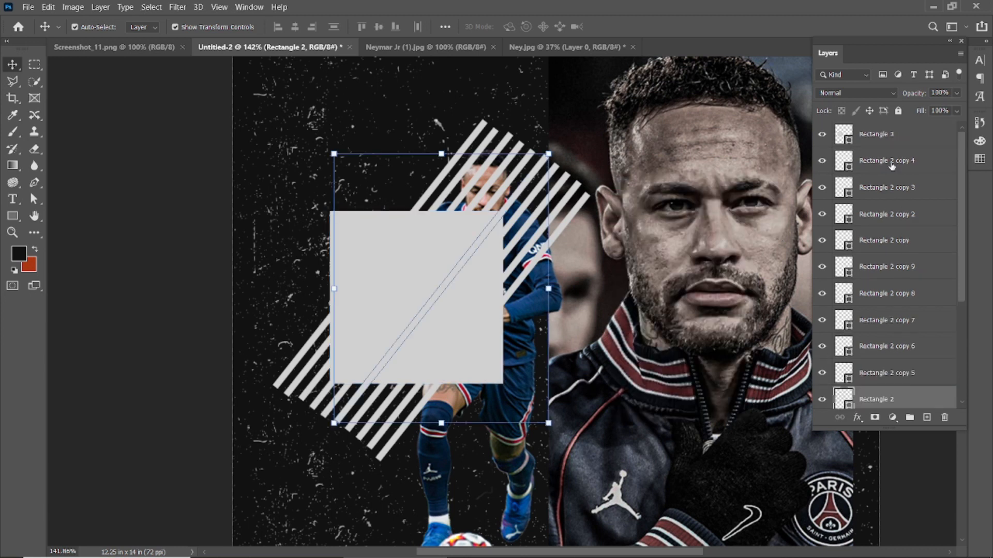
pyautogui.keyDown('shift'); pyautogui.click(891, 165); pyautogui.keyUp('shift')
pyautogui.rightClick(891, 170)
pyautogui.click(793, 392)
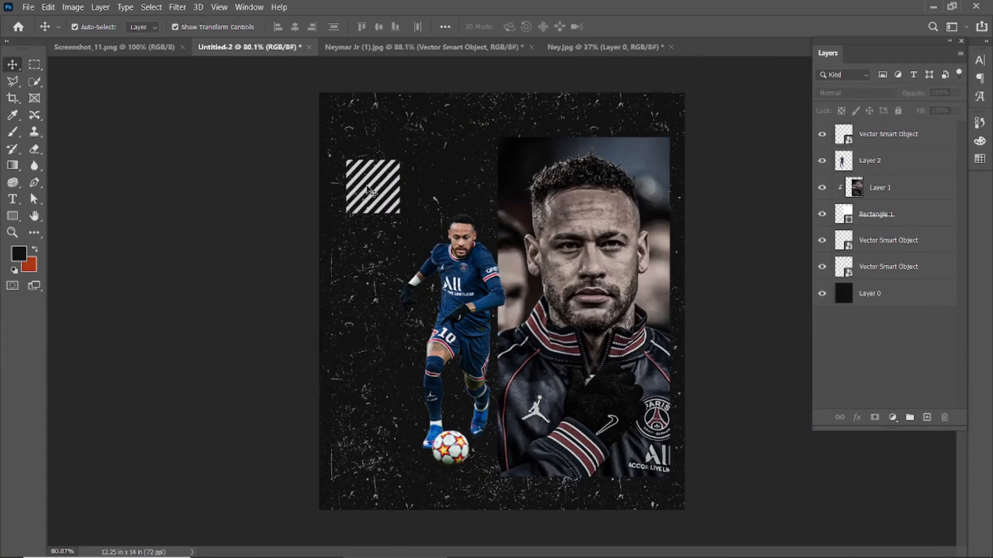
# Step: Place the striped square at the portrait's upper-left corner, slightly above its edge, with its layer directly below Rectangle 1
pyautogui.moveTo(368, 190); pyautogui.dragTo(497, 157)
pyautogui.moveTo(902, 144); pyautogui.dragTo(887, 227)
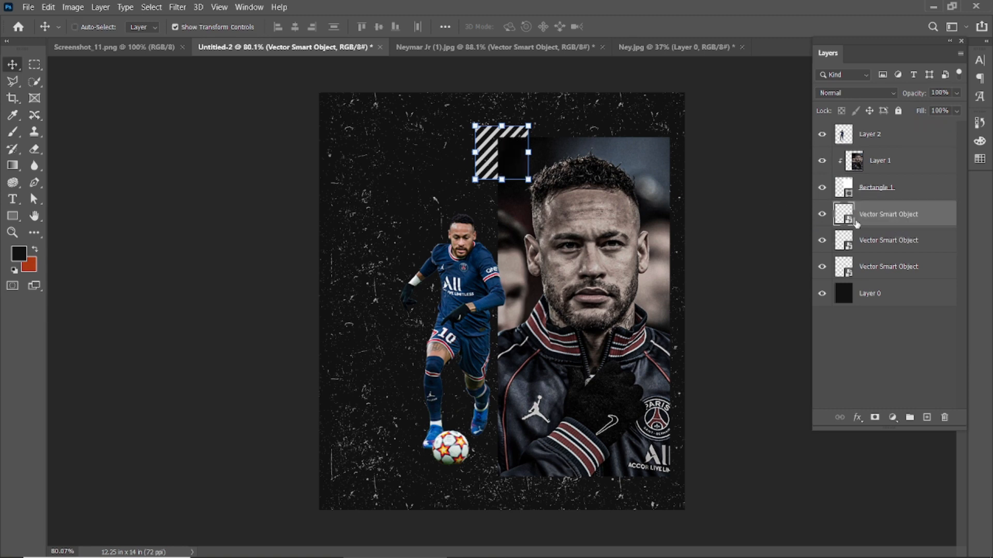
pyautogui.hotkey('ctrl', 't')
pyautogui.hotkey('ctrl', '+')
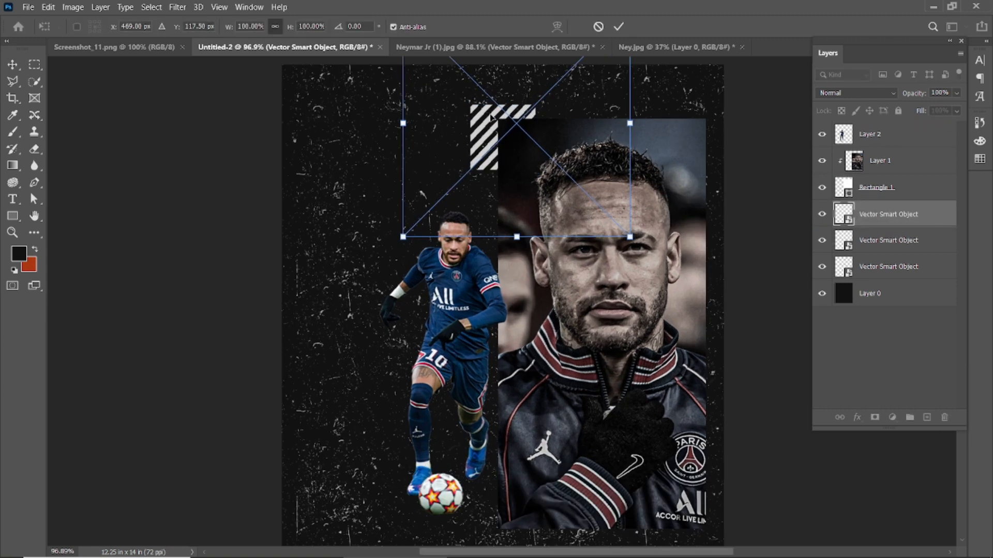
pyautogui.moveTo(490, 120); pyautogui.dragTo(491, 109)
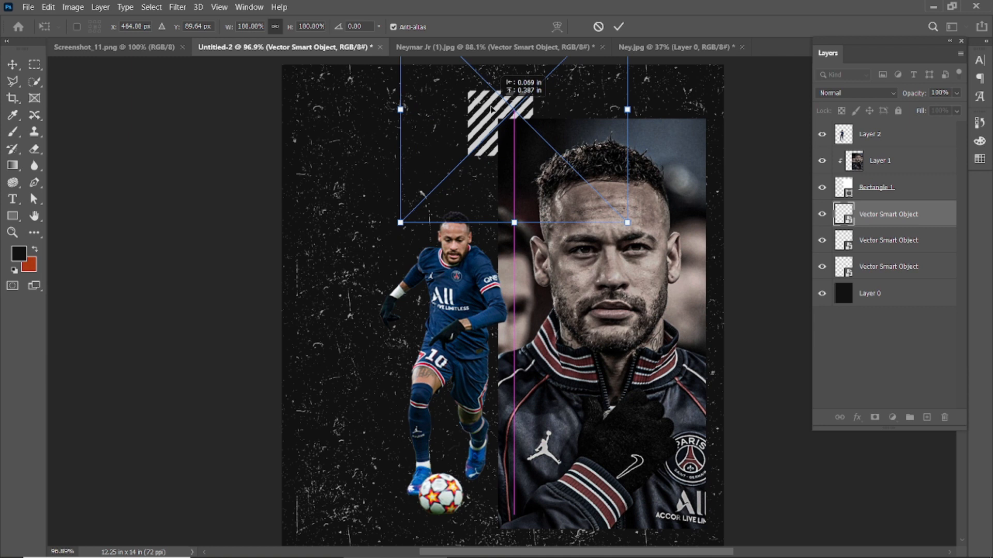
pyautogui.click(618, 27)
pyautogui.hotkey('ctrl', '-')
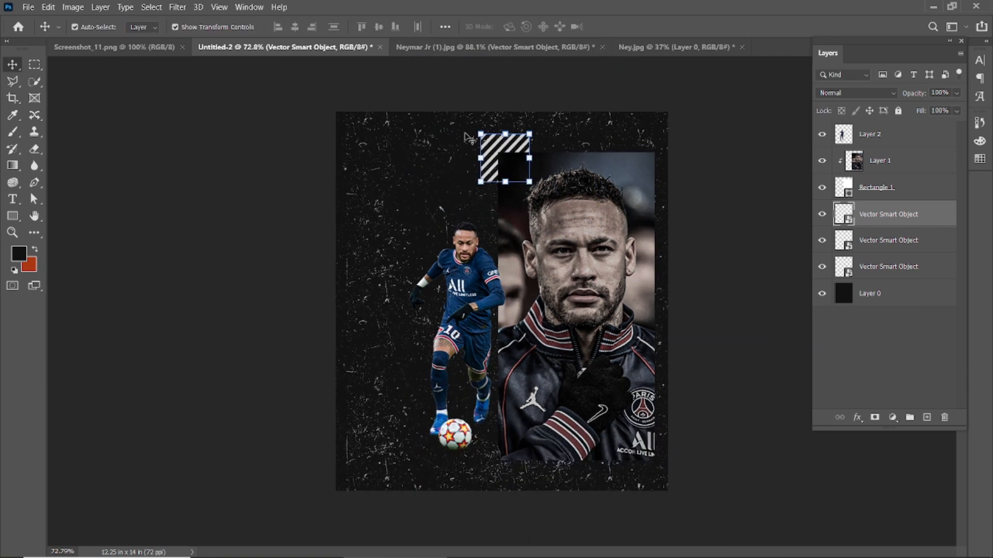
# Step: Enlarge the striped square and reposition it so it overlaps the portrait's upper-left corner
pyautogui.hotkey('ctrl', 't')
pyautogui.moveTo(598, 235); pyautogui.dragTo(688, 304)
pyautogui.moveTo(571, 197); pyautogui.dragTo(514, 162)
pyautogui.moveTo(539, 163); pyautogui.dragTo(534, 161)
pyautogui.click(619, 27)
pyautogui.click(558, 93)
# Step: Draw a vertical white 1 px line about 0.39 in long on the empty background beside the player's head
pyautogui.scroll(6, 444, 235)
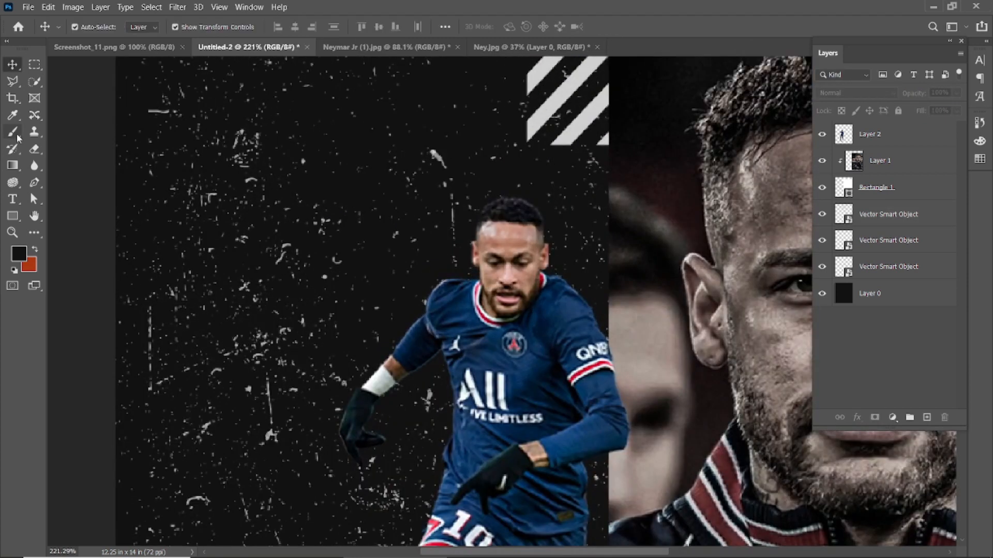
pyautogui.rightClick(13, 217)
pyautogui.click(60, 267)
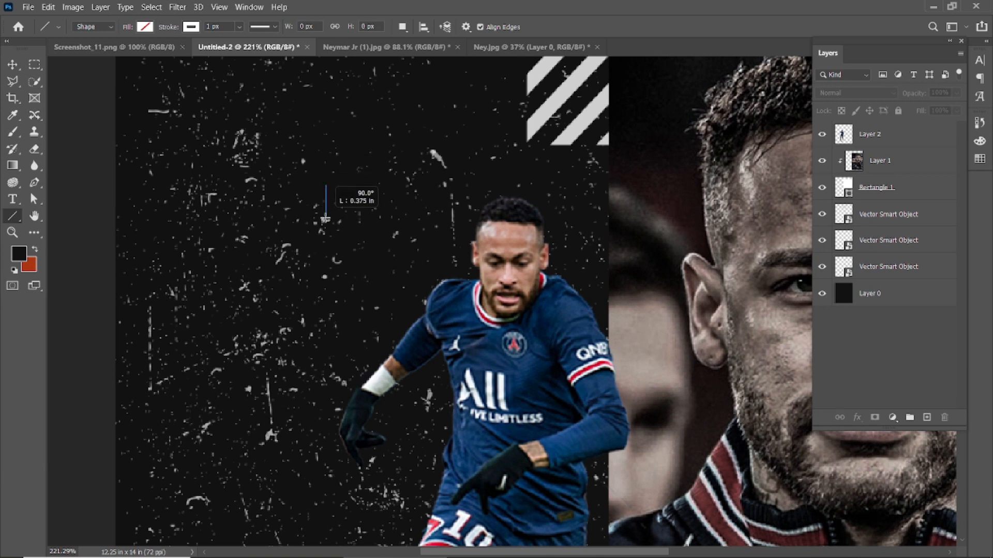
pyautogui.moveTo(326, 219); pyautogui.dragTo(326, 217)
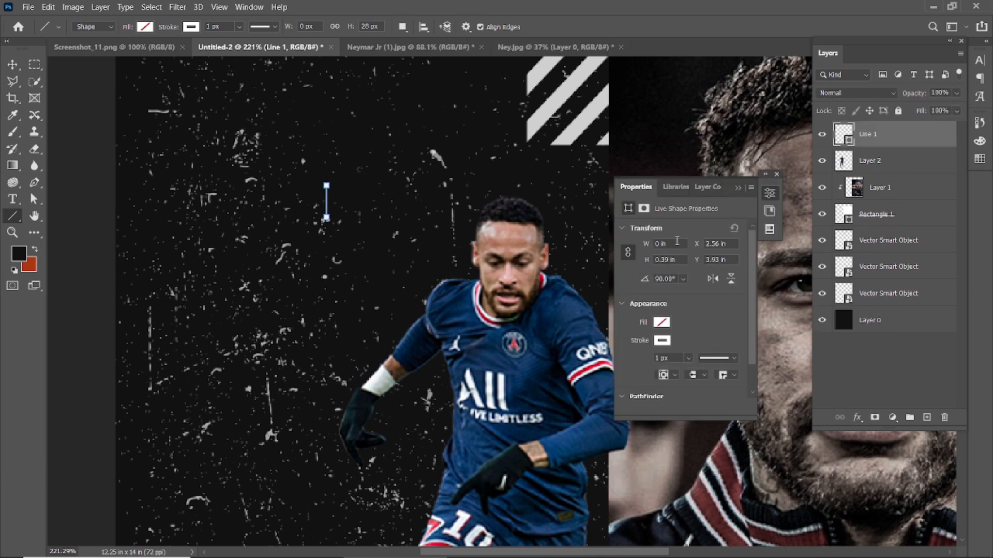
pyautogui.press('v')
pyautogui.moveTo(319, 208); pyautogui.dragTo(325, 208)
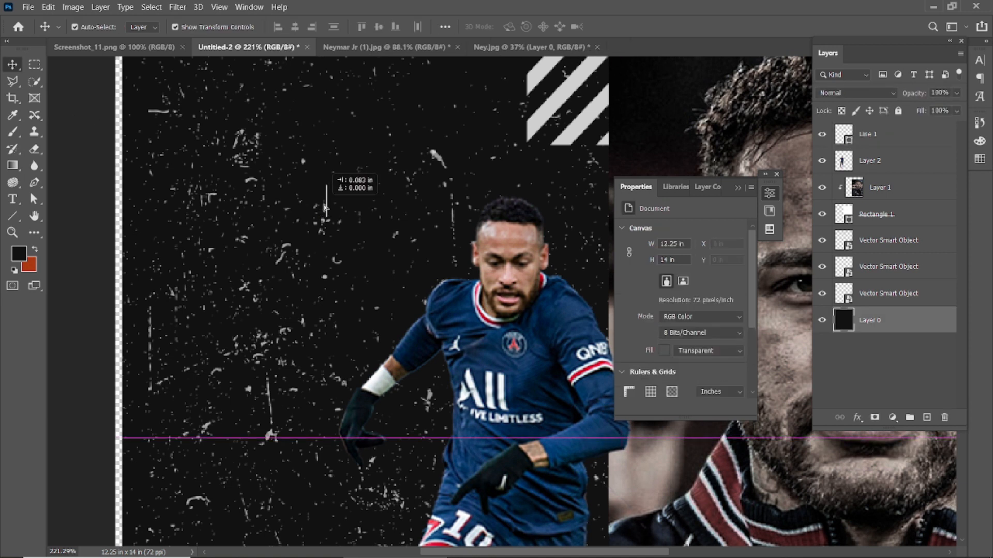
pyautogui.hotkey('ctrl', 'z')
# Step: Lock Layer 0 together with the three Vector Smart Object layers above it
pyautogui.click(894, 217)
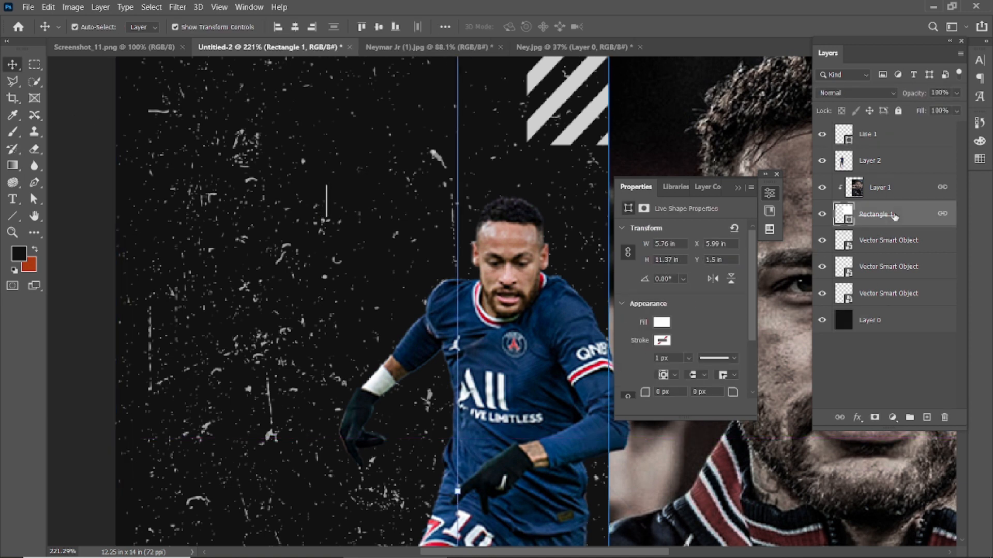
pyautogui.click(906, 238)
pyautogui.keyDown('shift'); pyautogui.click(879, 320); pyautogui.keyUp('shift')
pyautogui.click(898, 110)
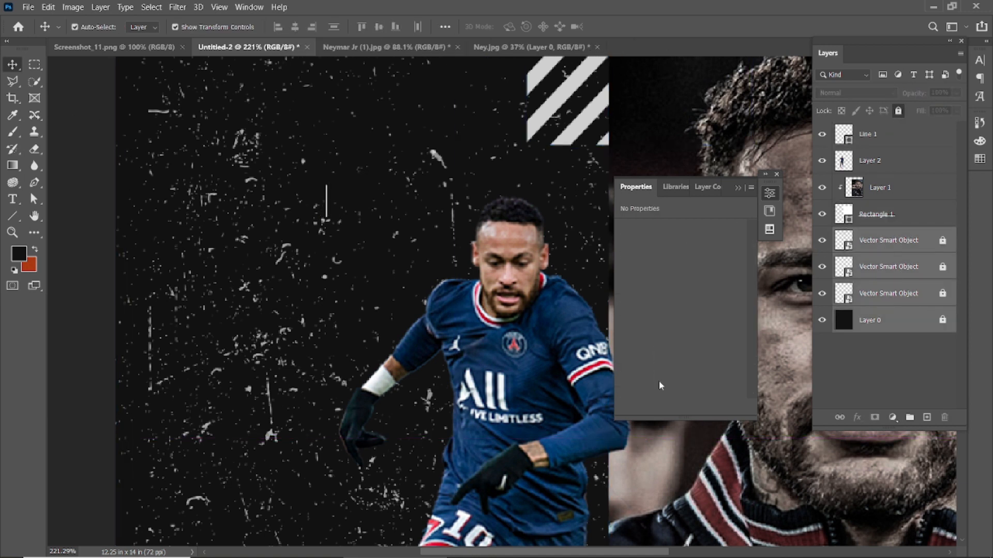
# Step: Lock the cut-out player on Layer 2 and move the short line slightly up and to the left
pyautogui.click(325, 207)
pyautogui.click(325, 200)
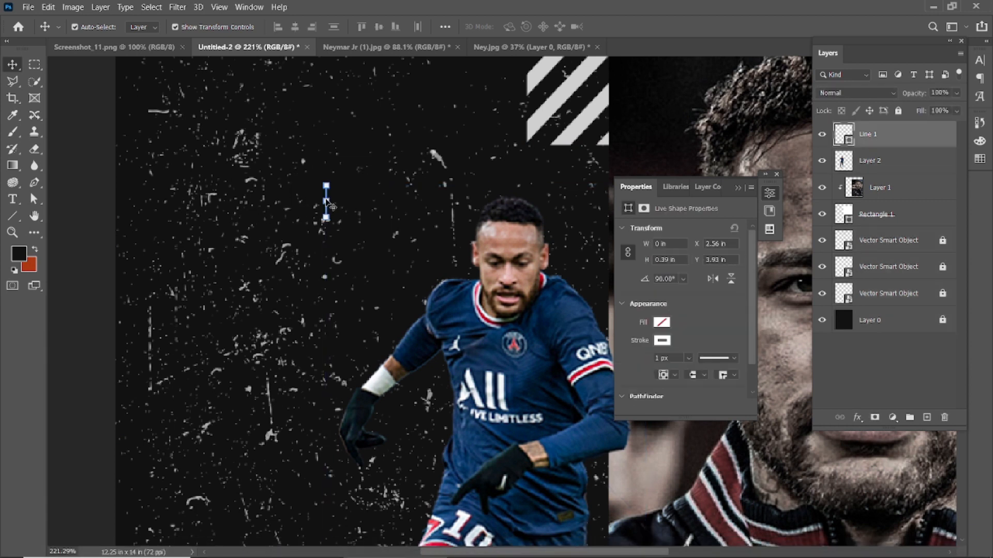
pyautogui.hotkey('ctrl', 't')
pyautogui.scroll(5, 326, 191)
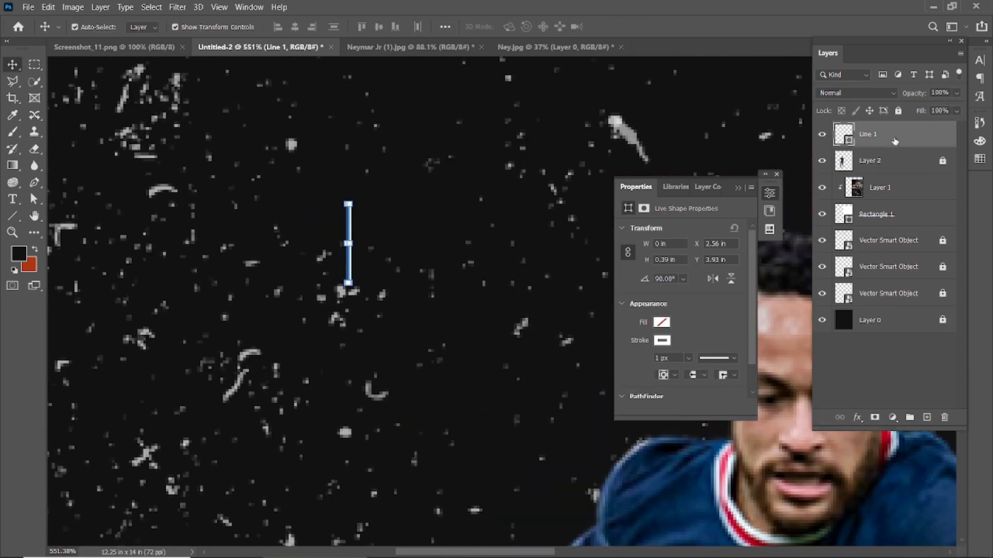
pyautogui.moveTo(350, 253); pyautogui.dragTo(289, 203)
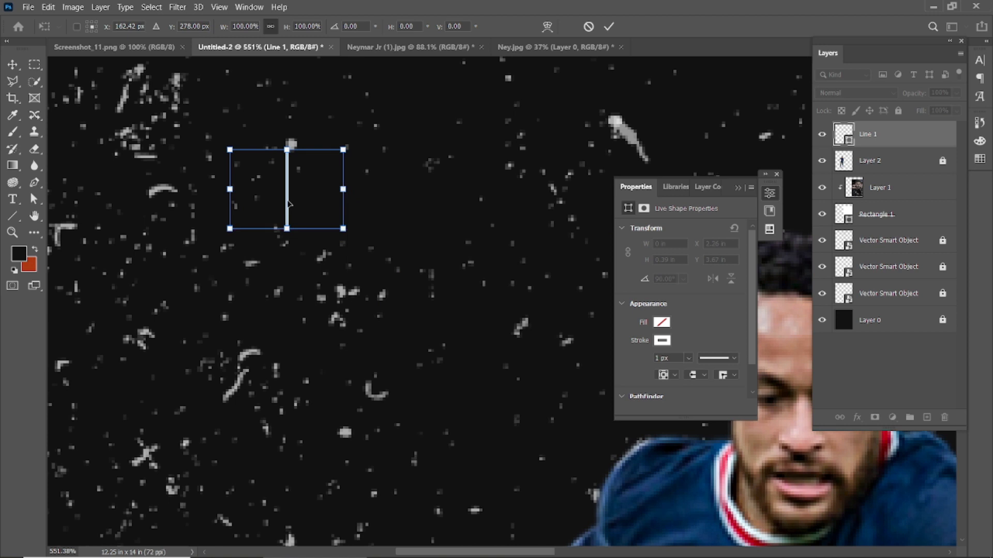
pyautogui.click(610, 27)
# Step: Rotate the short vertical line 45 degrees clockwise, keeping only the original without its copy
pyautogui.hotkey('ctrl', 'j')
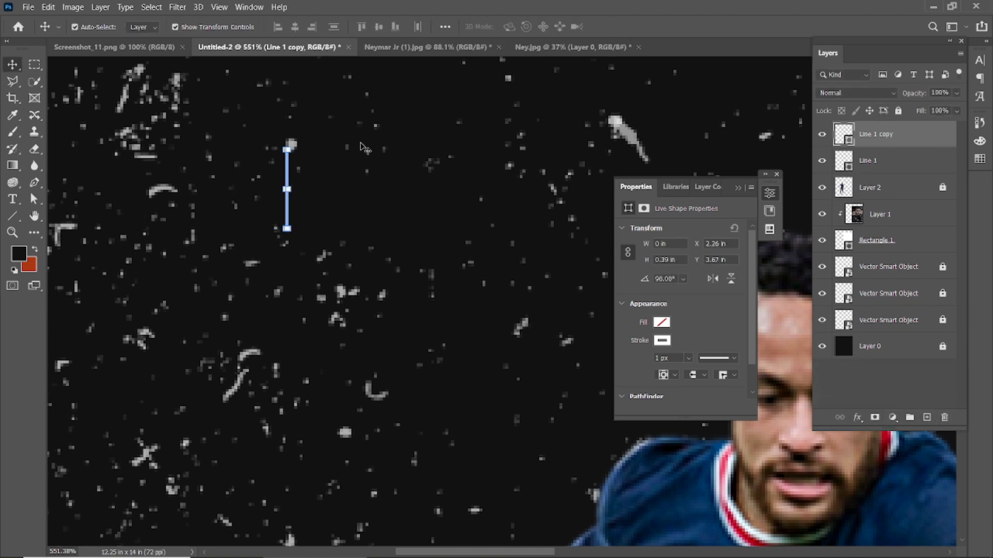
pyautogui.moveTo(287, 175); pyautogui.dragTo(326, 164)
pyautogui.press('Delete')
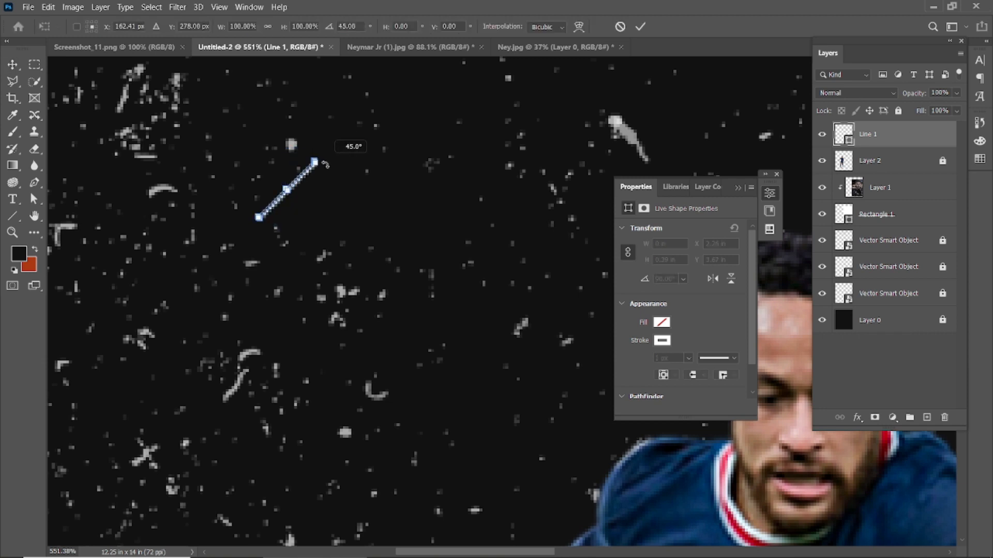
pyautogui.click(640, 26)
# Step: Duplicate the diagonal line and rotate the copy -90 degrees so the two lines cross as an X
pyautogui.moveTo(907, 140); pyautogui.dragTo(926, 417)
pyautogui.moveTo(324, 227); pyautogui.dragTo(467, 110)
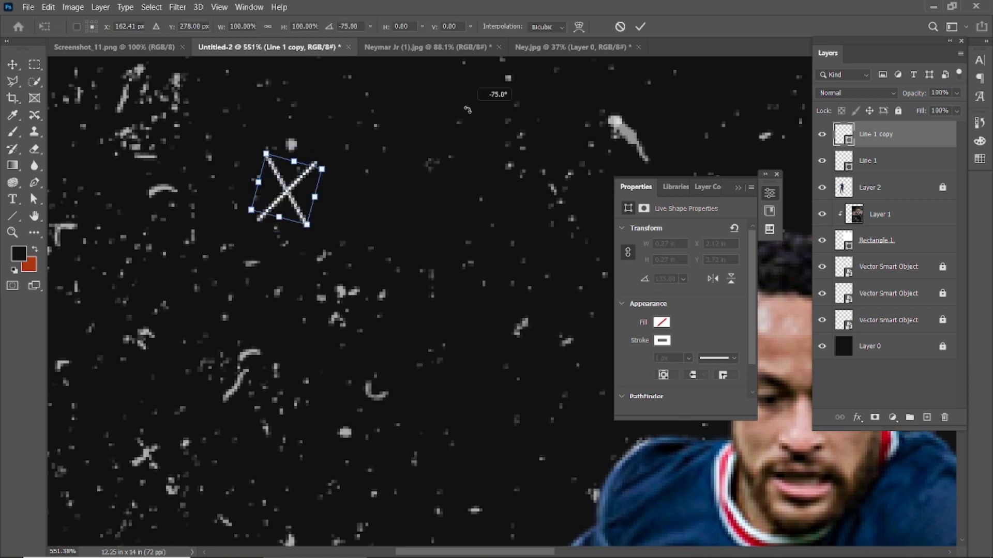
pyautogui.moveTo(441, 79); pyautogui.dragTo(441, 79)
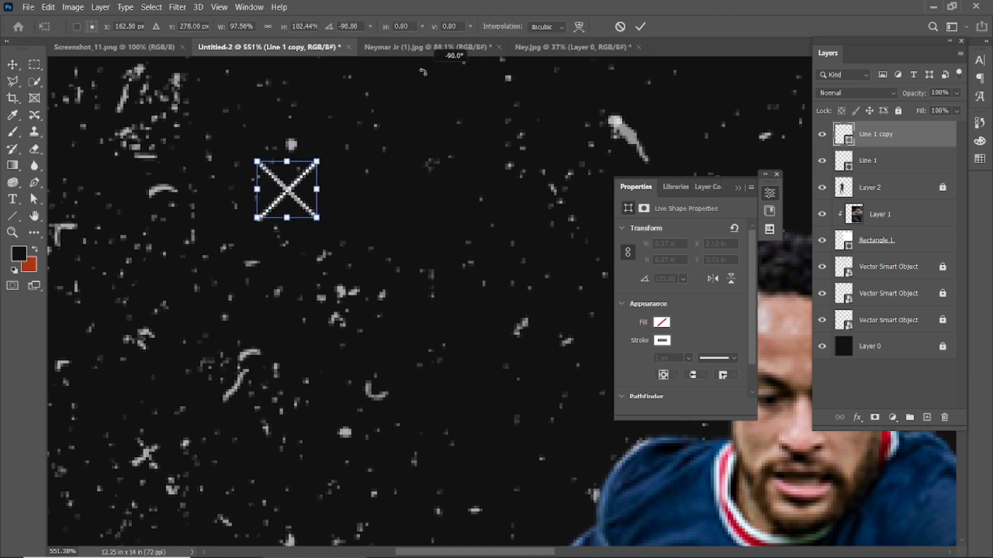
pyautogui.click(640, 27)
# Step: Select both crossed lines and scale them down together to about 0.2 by 0.2 in
pyautogui.scroll(-3, 397, 193)
pyautogui.scroll(-8, 403, 199)
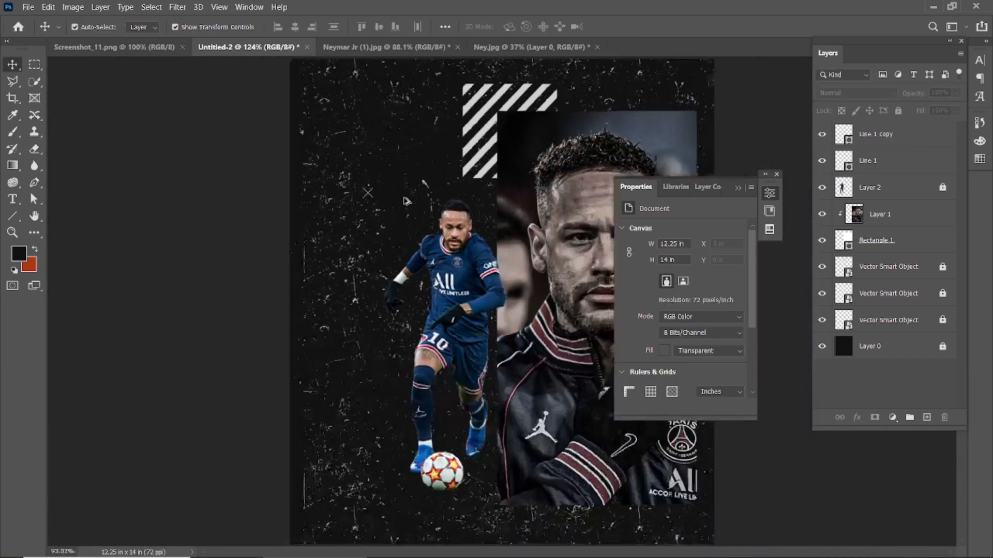
pyautogui.scroll(9, 406, 222)
pyautogui.moveTo(283, 128); pyautogui.dragTo(368, 222)
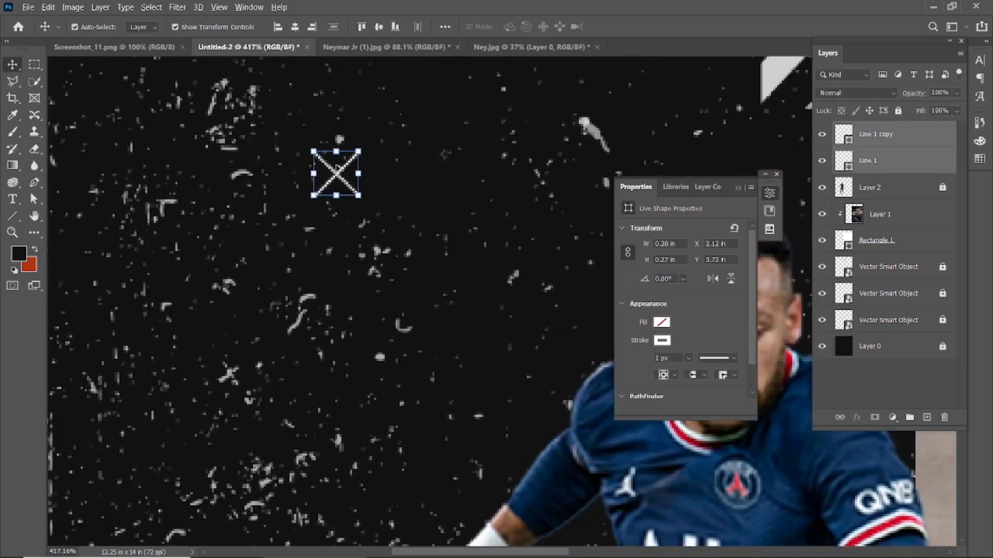
pyautogui.scroll(3, 337, 164)
pyautogui.hotkey('ctrl', 't')
pyautogui.moveTo(381, 136); pyautogui.dragTo(367, 152)
pyautogui.click(640, 27)
pyautogui.click(419, 234)
# Step: Merge the two crossed line layers, Line 1 and Line 1 copy, into a single X shape
pyautogui.scroll(-10, 419, 234)
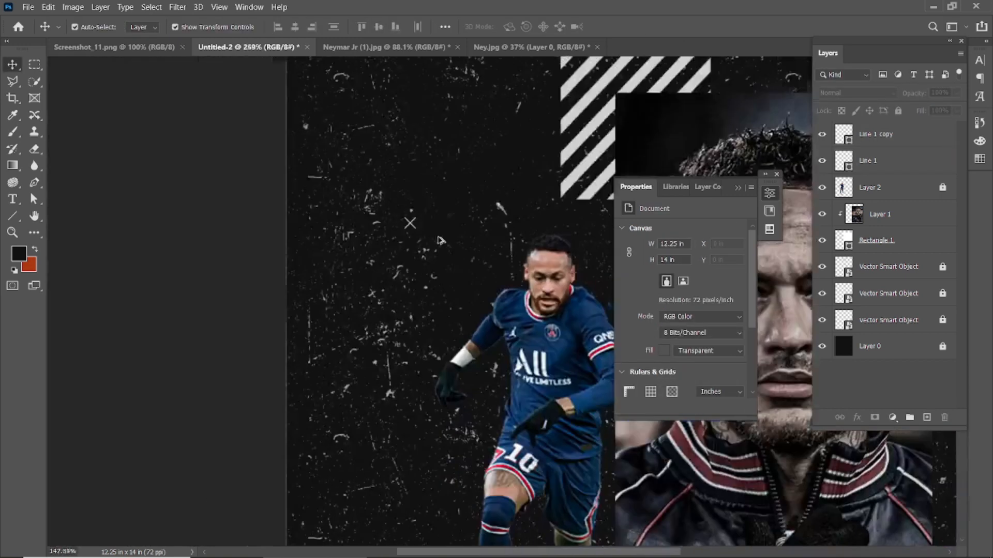
pyautogui.scroll(7, 404, 221)
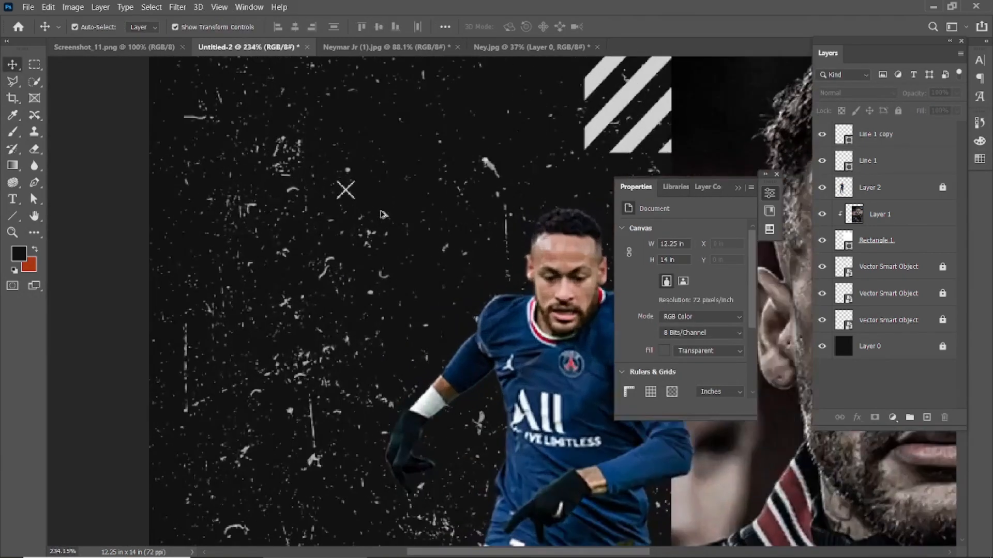
pyautogui.moveTo(468, 217); pyautogui.dragTo(347, 272)
pyautogui.moveTo(170, 206); pyautogui.dragTo(230, 256)
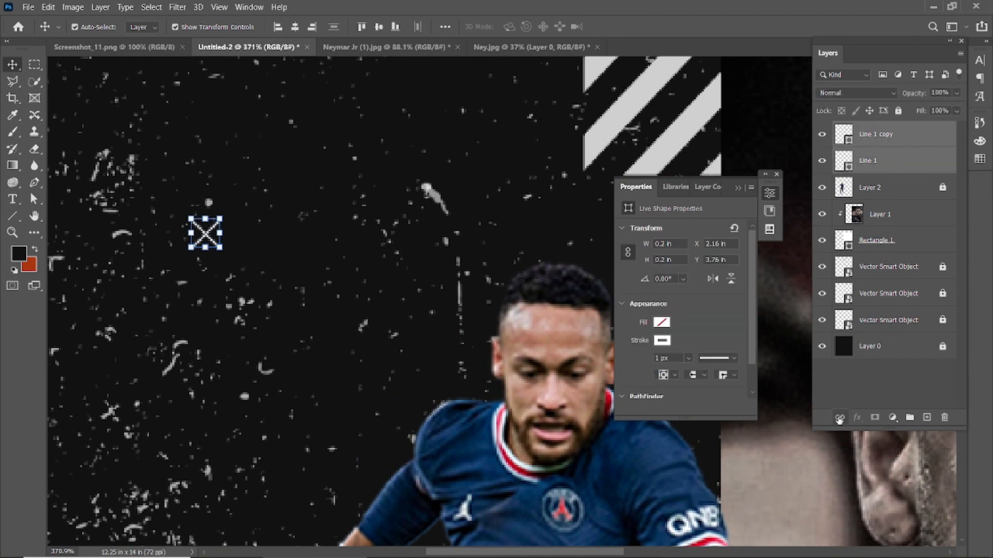
pyautogui.rightClick(905, 160)
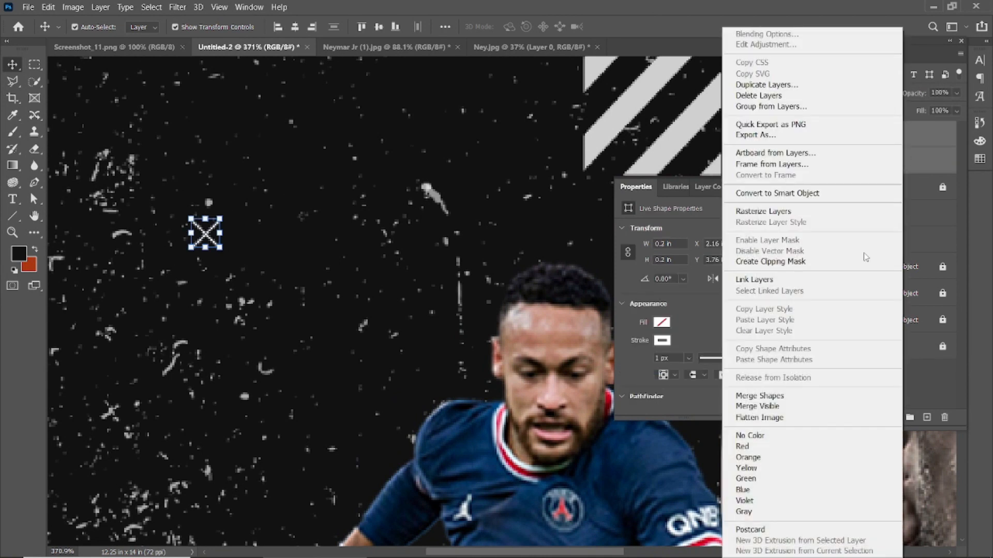
pyautogui.click(798, 391)
# Step: Duplicate the X shape three times to the right to make an evenly spaced row of four
pyautogui.scroll(2, 216, 242)
pyautogui.moveTo(202, 234); pyautogui.dragTo(317, 236)
pyautogui.click(201, 232)
pyautogui.scroll(-8, 353, 250)
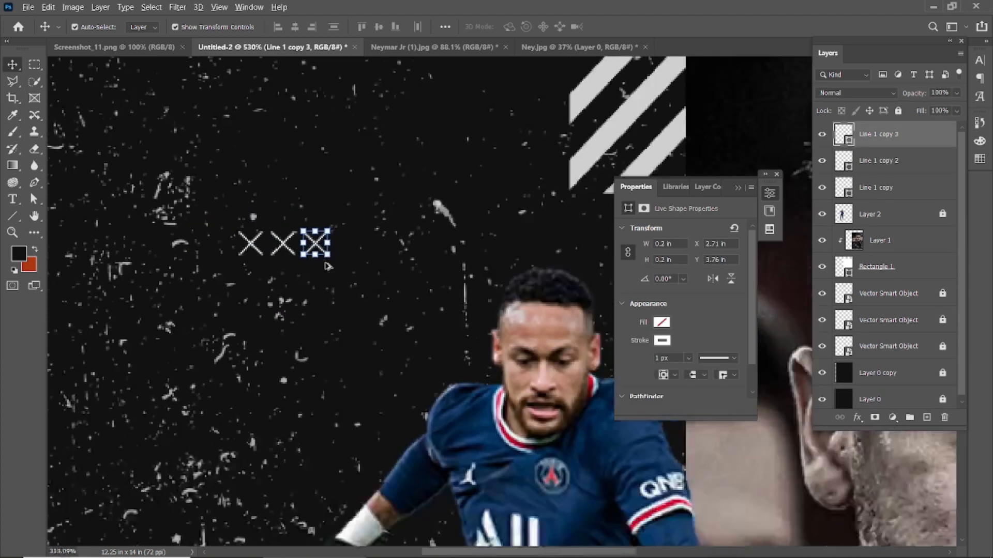
pyautogui.scroll(10, 353, 249)
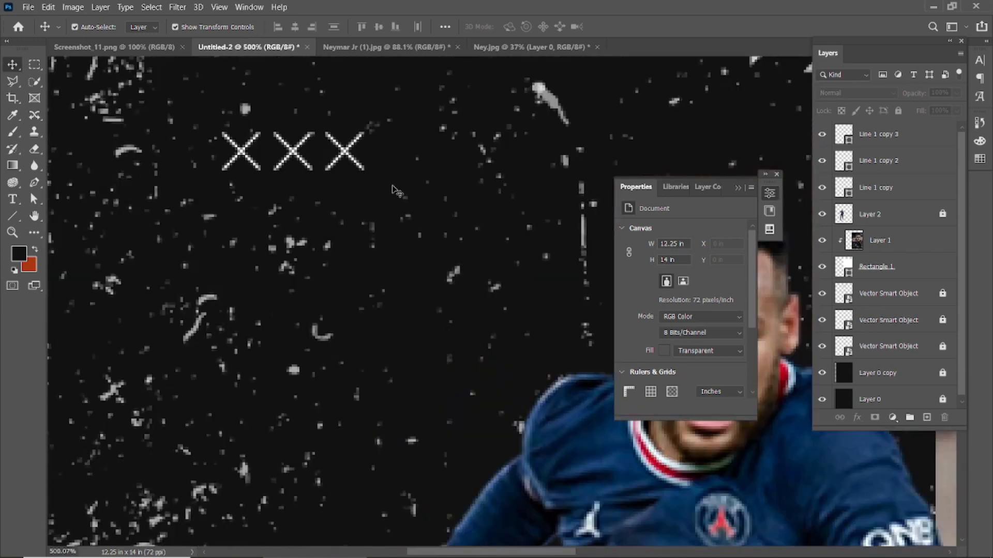
pyautogui.scroll(2, 331, 239)
pyautogui.moveTo(234, 243); pyautogui.dragTo(303, 244)
pyautogui.hscroll(2, 279, 238)
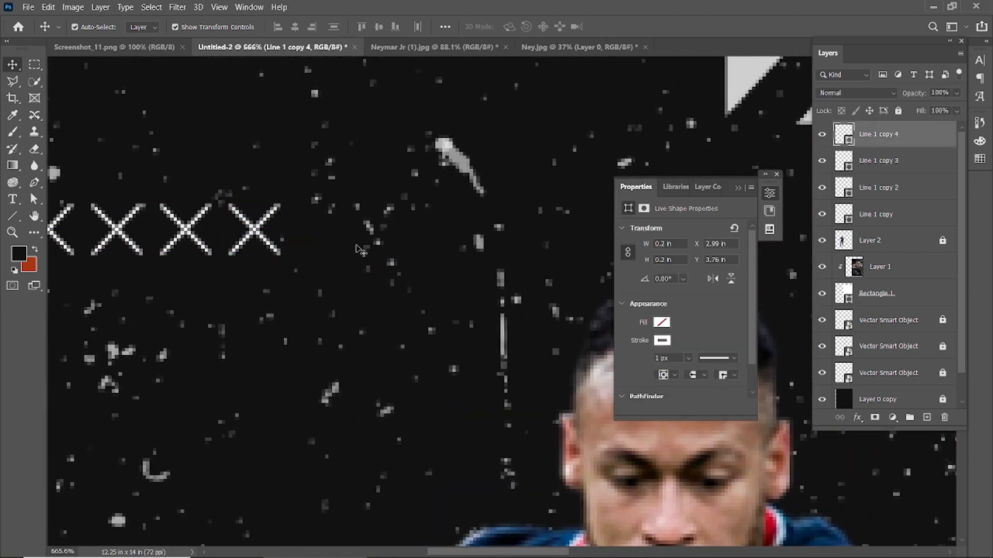
# Step: Extend the row to eight evenly spaced X shapes by adding four more copies to the right
pyautogui.moveTo(189, 184); pyautogui.dragTo(370, 233)
pyautogui.hotkey('ctrl', 'z')
pyautogui.click(317, 253)
pyautogui.moveTo(265, 239); pyautogui.dragTo(381, 255)
pyautogui.scroll(-3, 333, 243)
pyautogui.scroll(2, 321, 255)
pyautogui.hscroll(3, 310, 328)
pyautogui.scroll(1, 310, 328)
pyautogui.moveTo(255, 286); pyautogui.dragTo(377, 287)
pyautogui.scroll(-3, 333, 368)
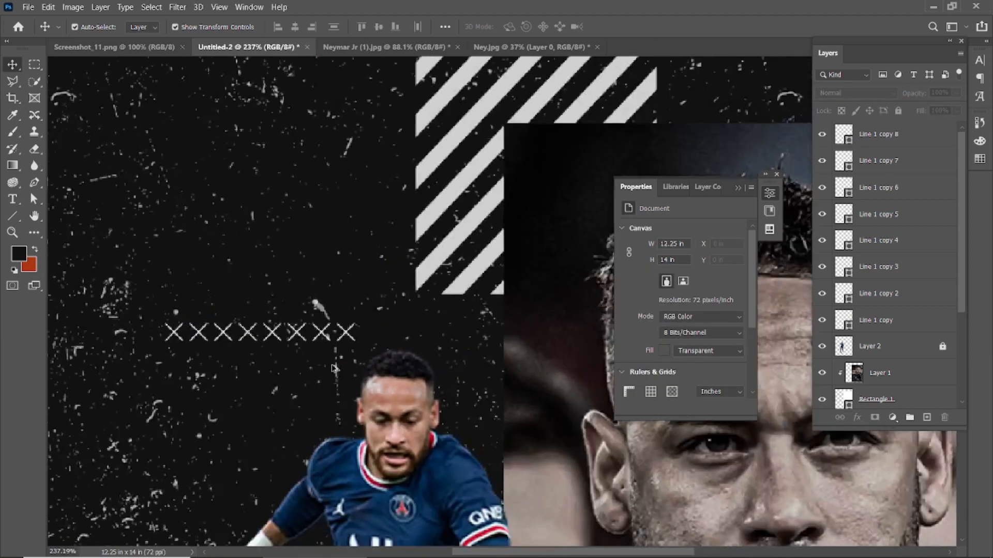
# Step: Hide the document properties and lock the portrait on Layer 1
pyautogui.scroll(-4, 334, 368)
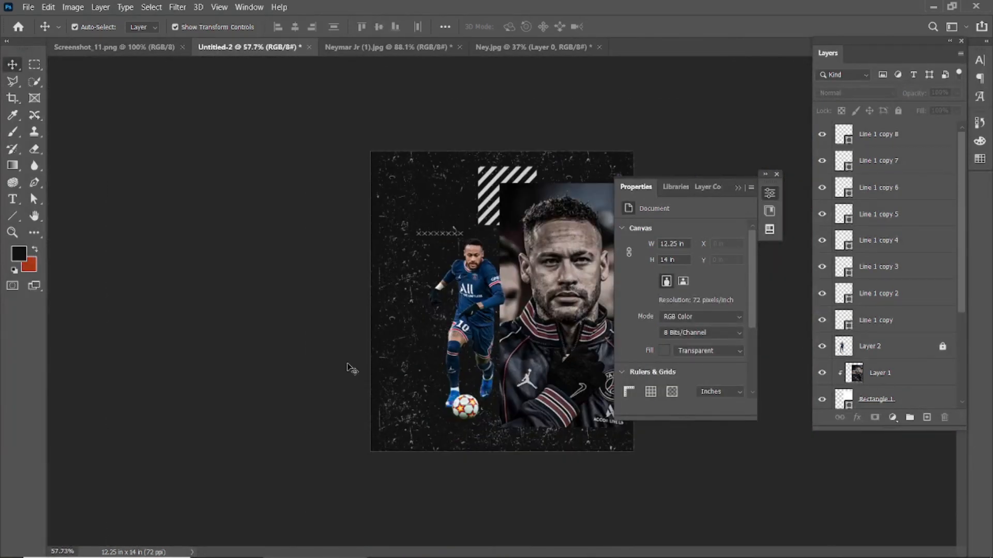
pyautogui.click(769, 193)
pyautogui.scroll(4, 541, 242)
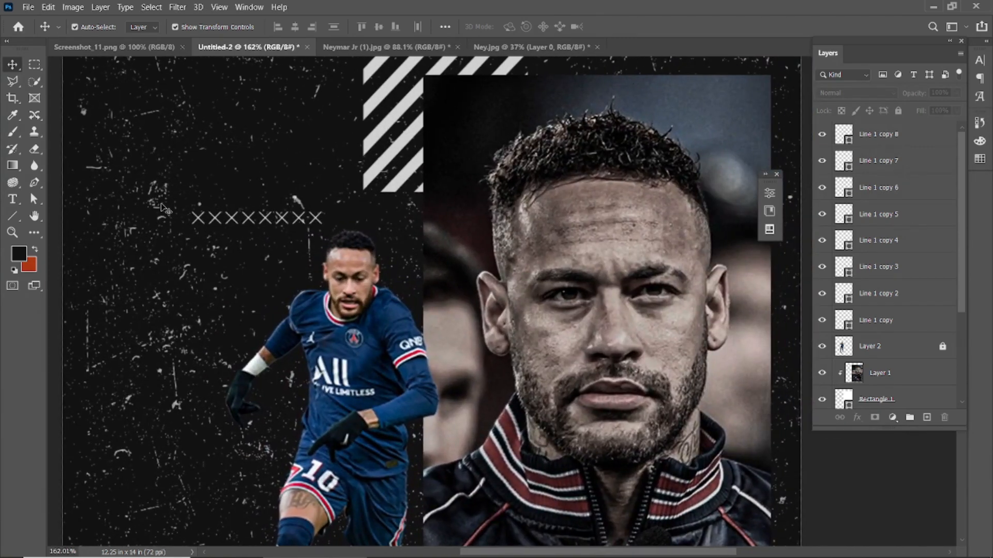
pyautogui.moveTo(161, 205); pyautogui.dragTo(347, 233)
pyautogui.click(125, 219)
pyautogui.moveTo(177, 223); pyautogui.dragTo(319, 221)
pyautogui.click(903, 380)
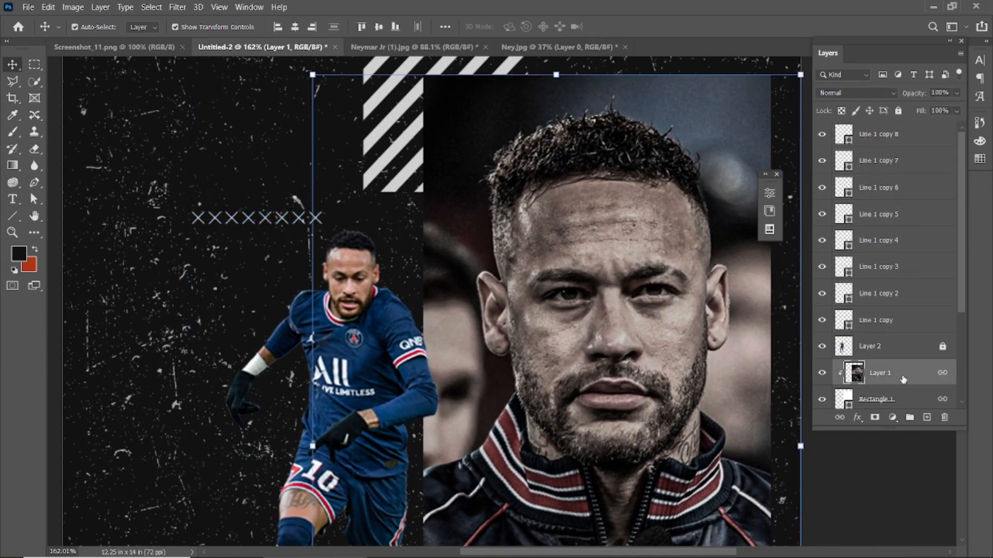
pyautogui.click(820, 375)
pyautogui.click(898, 110)
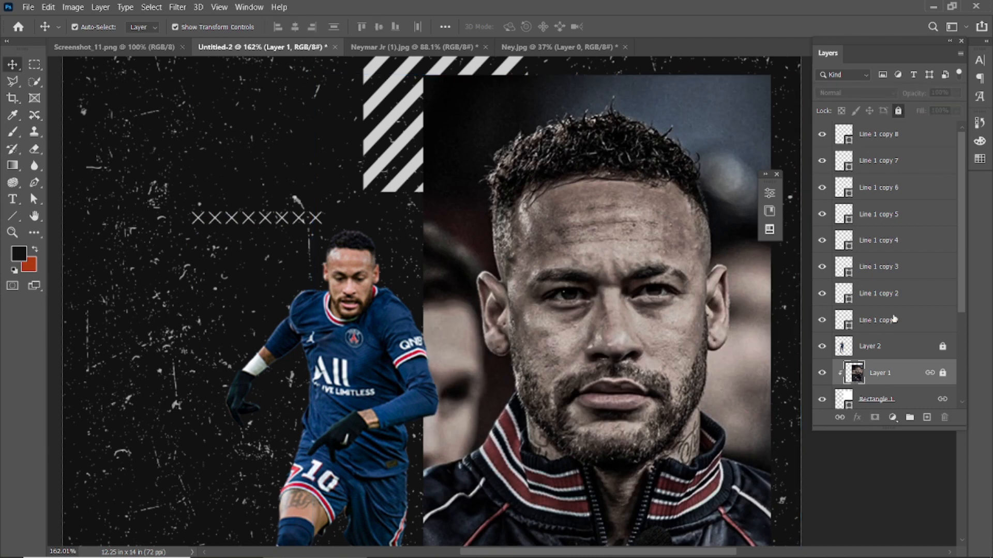
# Step: Select all eight X layers and duplicate the row directly below the first one
pyautogui.click(893, 319)
pyautogui.keyDown('shift'); pyautogui.click(876, 144); pyautogui.keyUp('shift')
pyautogui.scroll(5, 285, 232)
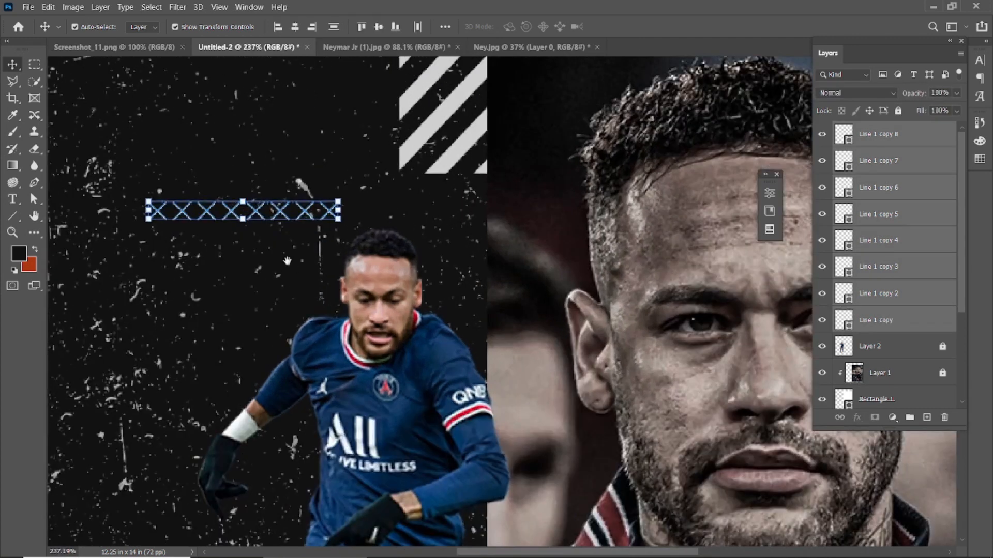
pyautogui.moveTo(349, 195); pyautogui.dragTo(350, 231)
pyautogui.click(245, 350)
# Step: Duplicate the X rows further down to build a grid of four evenly spaced rows
pyautogui.scroll(-3, 274, 309)
pyautogui.scroll(-4, 291, 312)
pyautogui.scroll(8, 294, 309)
pyautogui.moveTo(399, 290); pyautogui.dragTo(373, 239)
pyautogui.moveTo(120, 114); pyautogui.dragTo(400, 189)
pyautogui.moveTo(348, 152); pyautogui.dragTo(351, 231)
pyautogui.click(253, 372)
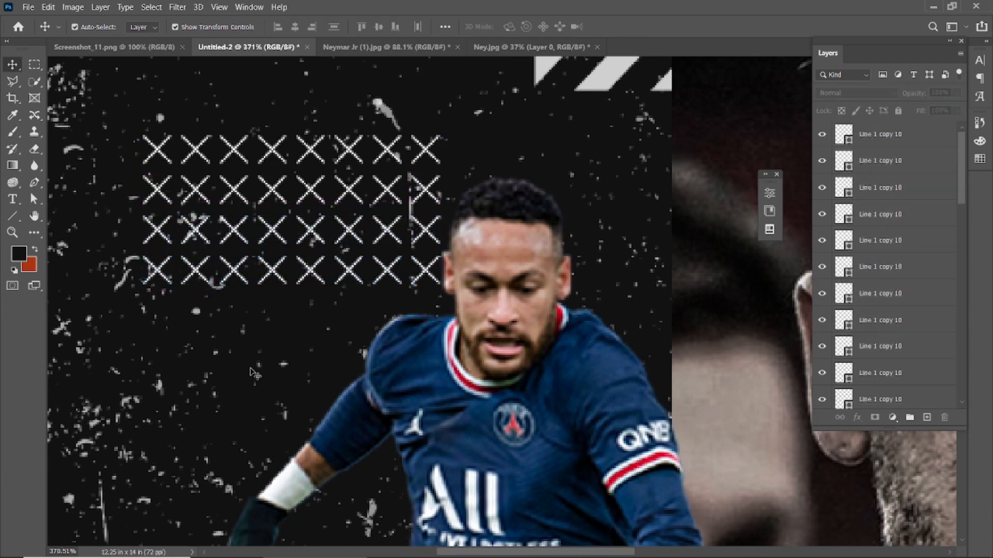
# Step: Duplicate the lowest row of X shapes below itself as the grid's fifth row
pyautogui.moveTo(133, 274); pyautogui.dragTo(486, 287)
pyautogui.moveTo(352, 274); pyautogui.dragTo(359, 314)
pyautogui.scroll(-8, 434, 355)
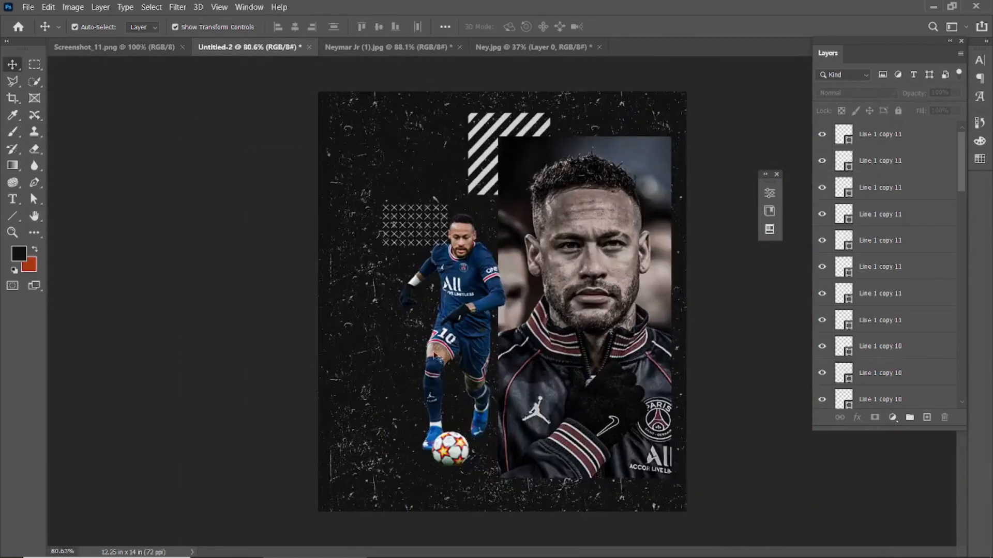
# Step: Select every X layer in the five-row grid and merge them into one shape layer
pyautogui.moveTo(366, 195); pyautogui.dragTo(459, 254)
pyautogui.moveTo(423, 223); pyautogui.dragTo(578, 177)
pyautogui.moveTo(366, 220); pyautogui.dragTo(458, 247)
pyautogui.scroll(-5, 901, 259)
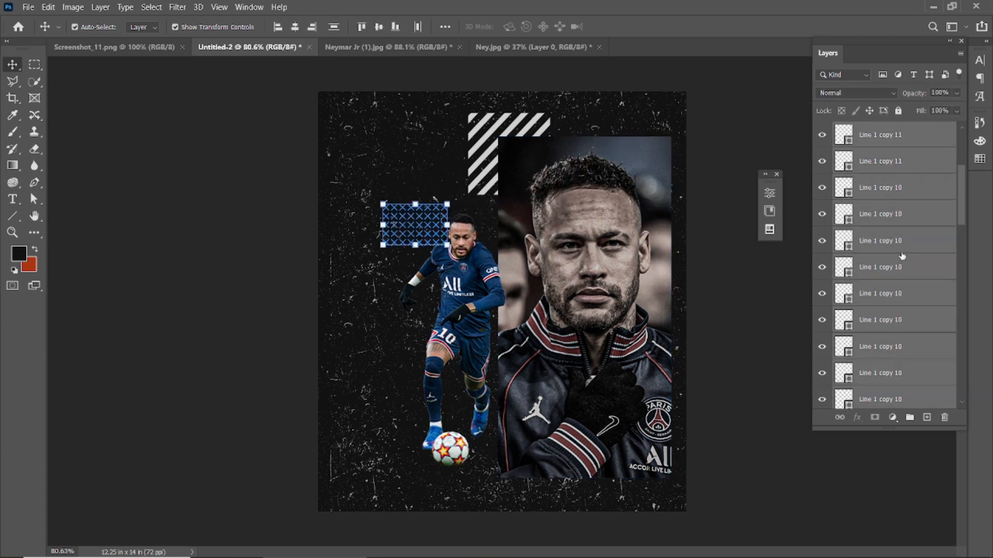
pyautogui.scroll(-5, 902, 272)
pyautogui.rightClick(890, 209)
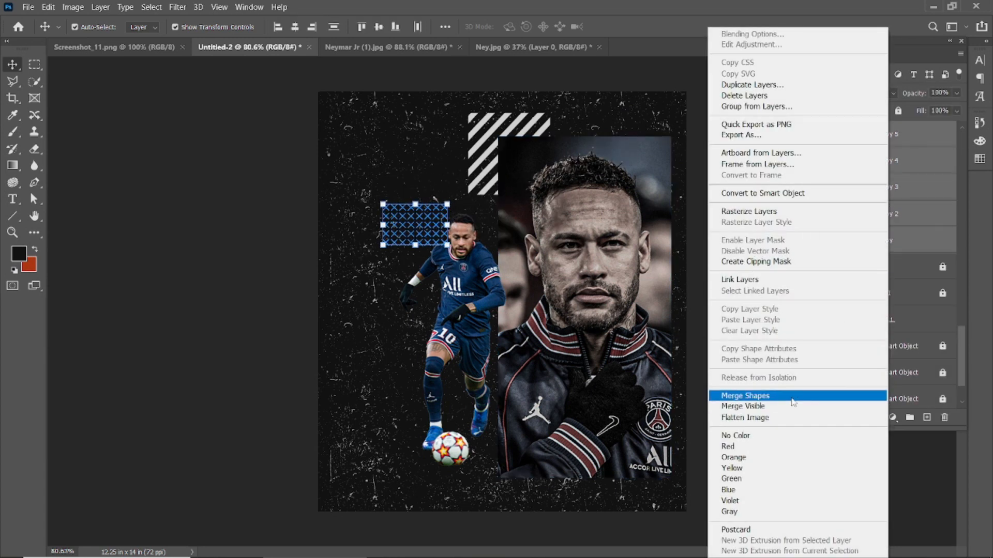
pyautogui.click(791, 396)
# Step: Move the X grid to the portrait's upper-right corner so that it straddles the top edge
pyautogui.click(398, 184)
pyautogui.scroll(3, 447, 255)
pyautogui.moveTo(425, 193); pyautogui.dragTo(718, 105)
pyautogui.moveTo(619, 240); pyautogui.dragTo(357, 385)
pyautogui.click(432, 262)
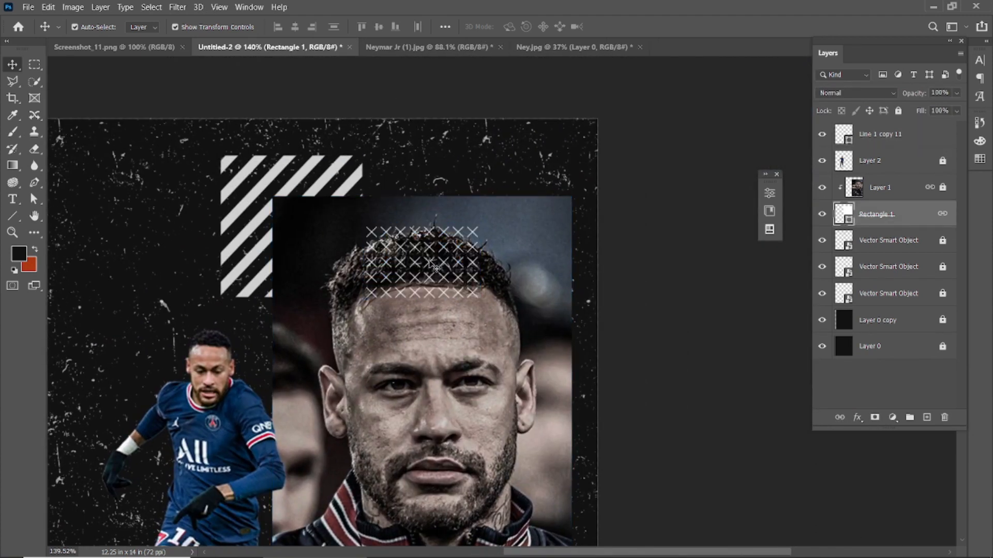
pyautogui.click(432, 262)
pyautogui.moveTo(383, 297); pyautogui.dragTo(467, 226)
pyautogui.click(467, 226)
pyautogui.hotkey('ctrl', '0')
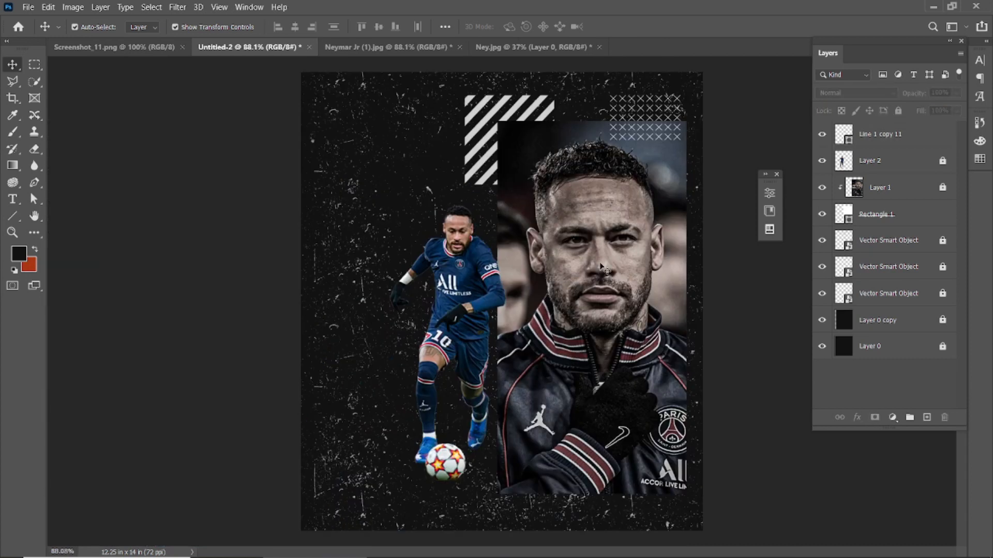
# Step: Duplicate the X grid, rotated 90°, to the portrait's lower-right corner and clip the copy to the portrait
pyautogui.moveTo(642, 122); pyautogui.dragTo(691, 520)
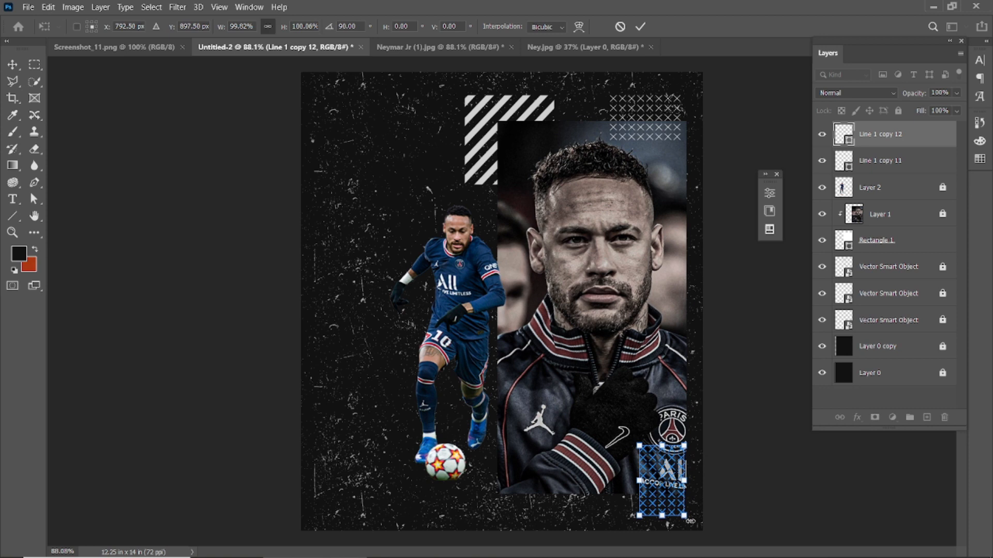
pyautogui.press('Return')
pyautogui.moveTo(885, 136); pyautogui.dragTo(892, 196)
pyautogui.click(751, 351)
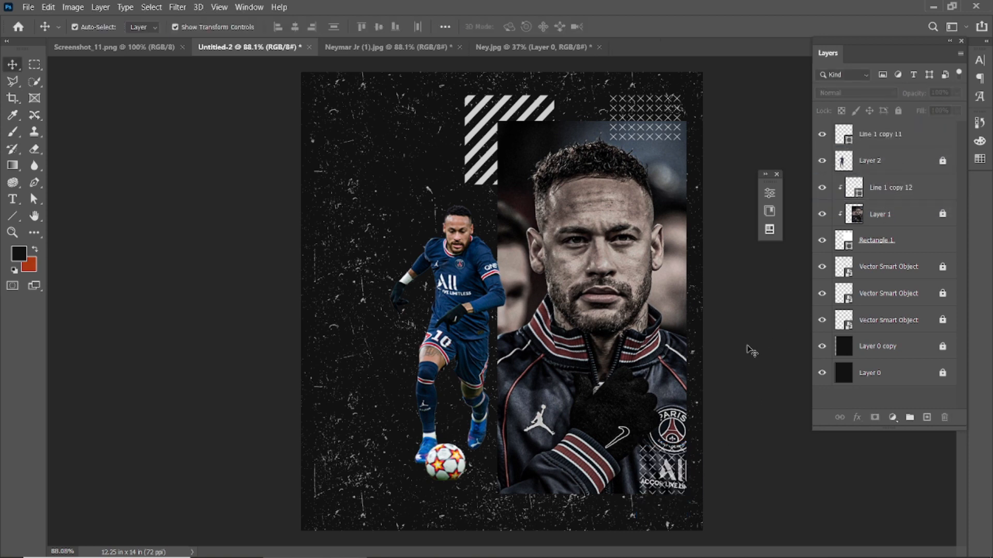
# Step: Add the Eiffel Tower vector drawing along the poster's left side and enlarge it until its base extends past the canvas
pyautogui.scroll(-3, 579, 354)
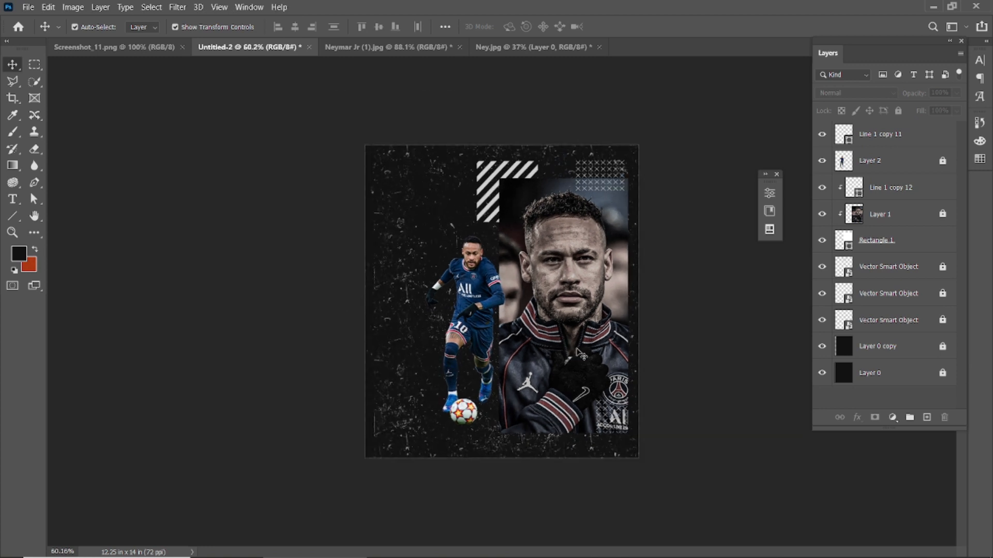
pyautogui.scroll(2, 421, 361)
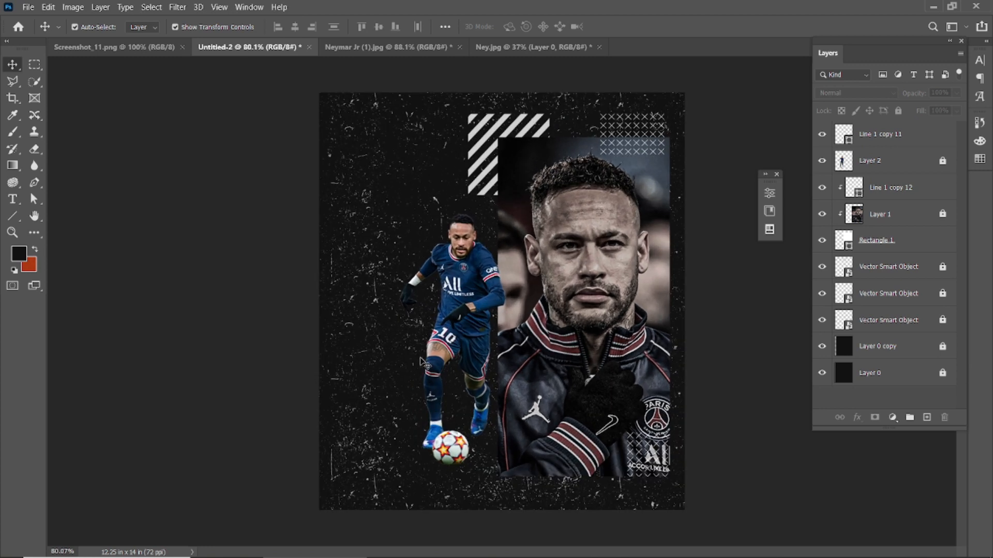
pyautogui.scroll(1, 399, 311)
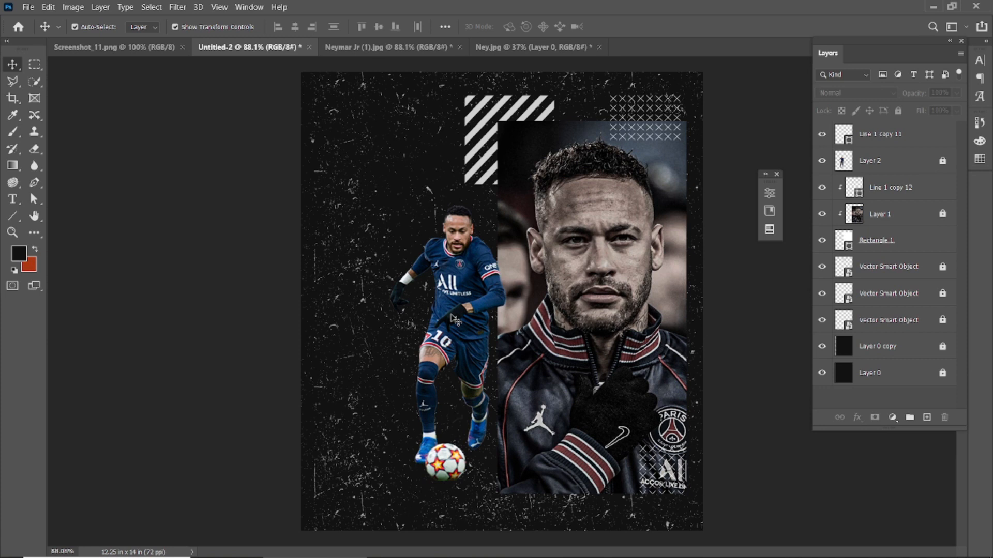
pyautogui.scroll(-1, 500, 291)
pyautogui.moveTo(491, 371); pyautogui.dragTo(381, 366)
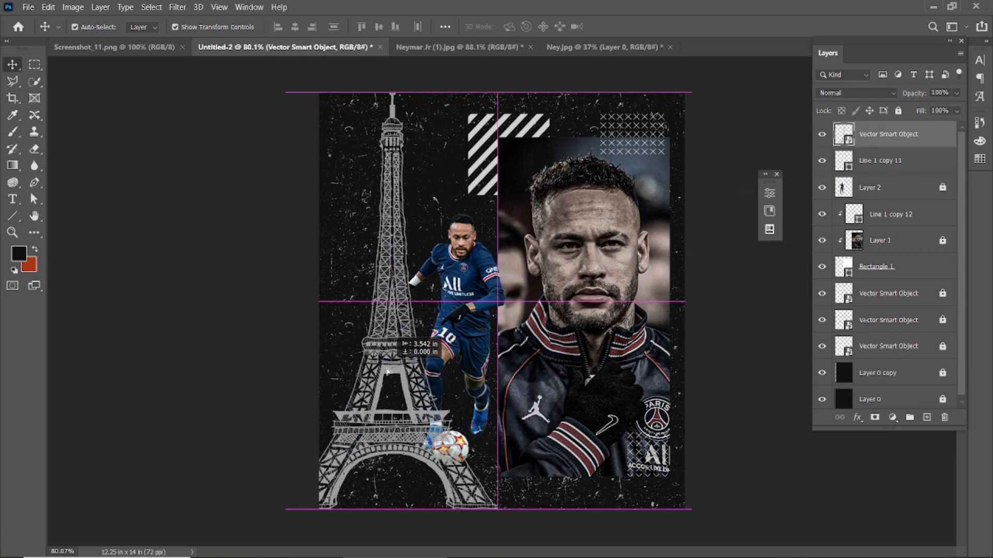
pyautogui.scroll(-2, 440, 380)
pyautogui.moveTo(498, 455); pyautogui.dragTo(530, 514)
pyautogui.moveTo(435, 352); pyautogui.dragTo(425, 386)
pyautogui.click(619, 26)
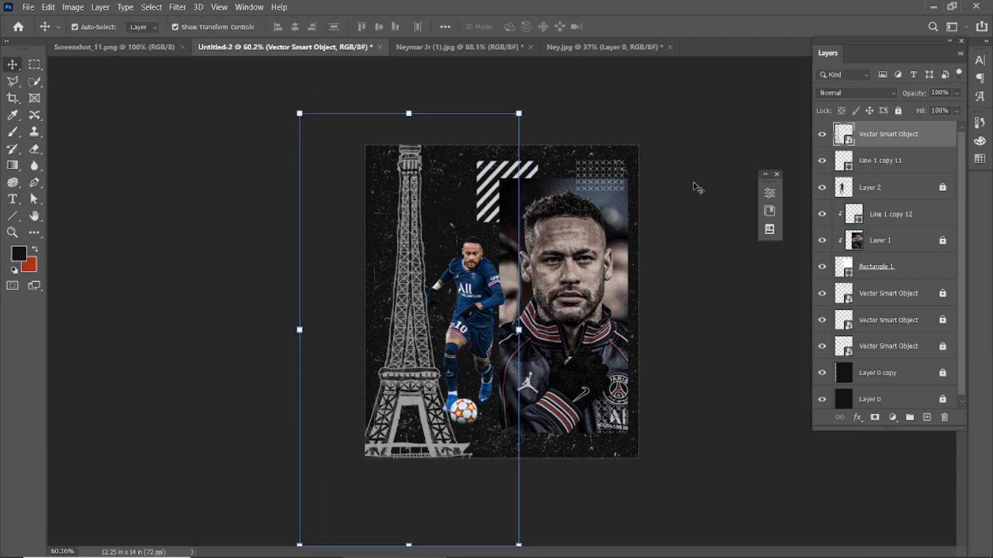
# Step: Move the Eiffel Tower layer directly above Layer 0 copy and lower its opacity to 44% and fill to 57%
pyautogui.moveTo(877, 146); pyautogui.dragTo(878, 360)
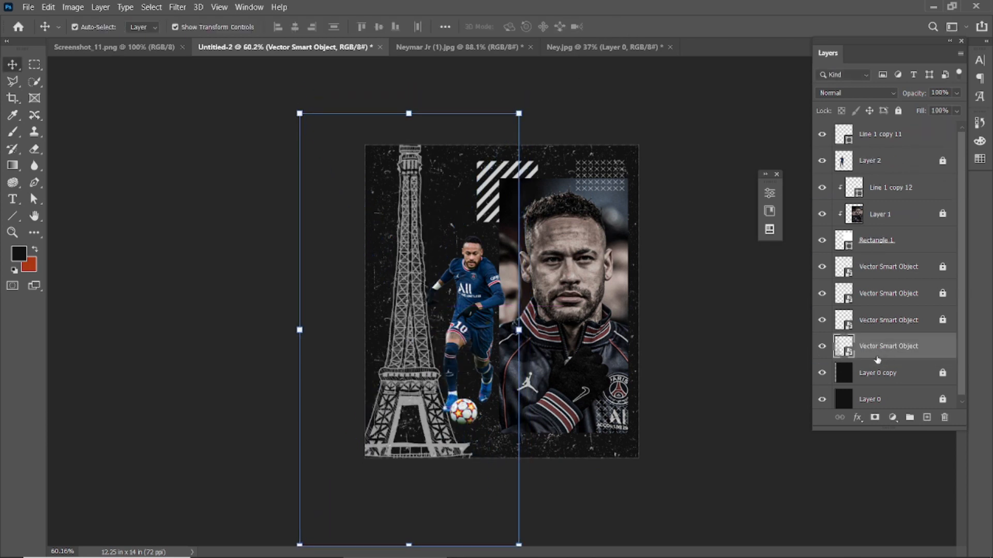
pyautogui.scroll(-1, 879, 357)
pyautogui.moveTo(914, 93); pyautogui.dragTo(898, 123)
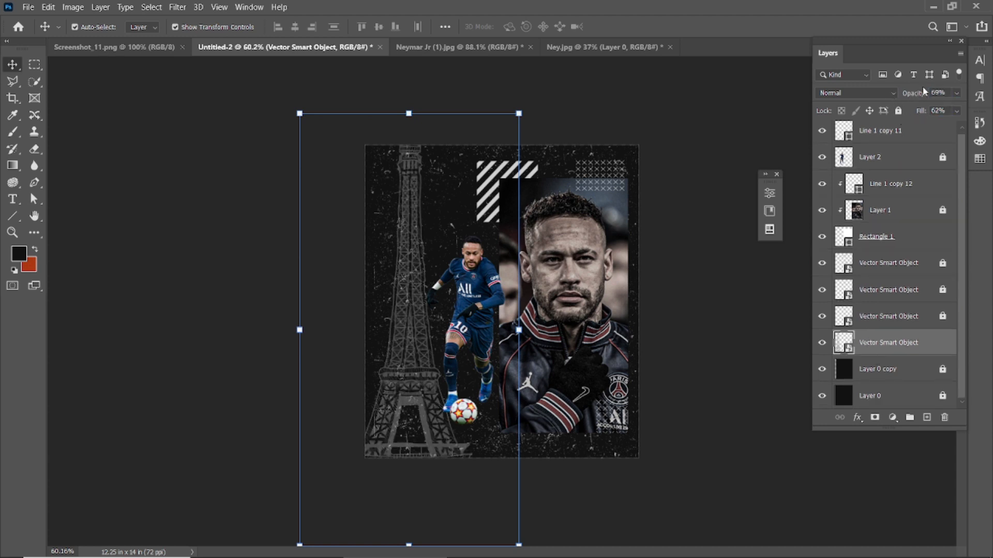
pyautogui.click(734, 118)
pyautogui.click(878, 338)
# Step: Shift the Eiffel Tower down until its tip sits inside the canvas, nudging it slightly left
pyautogui.hotkey('ctrl', 't')
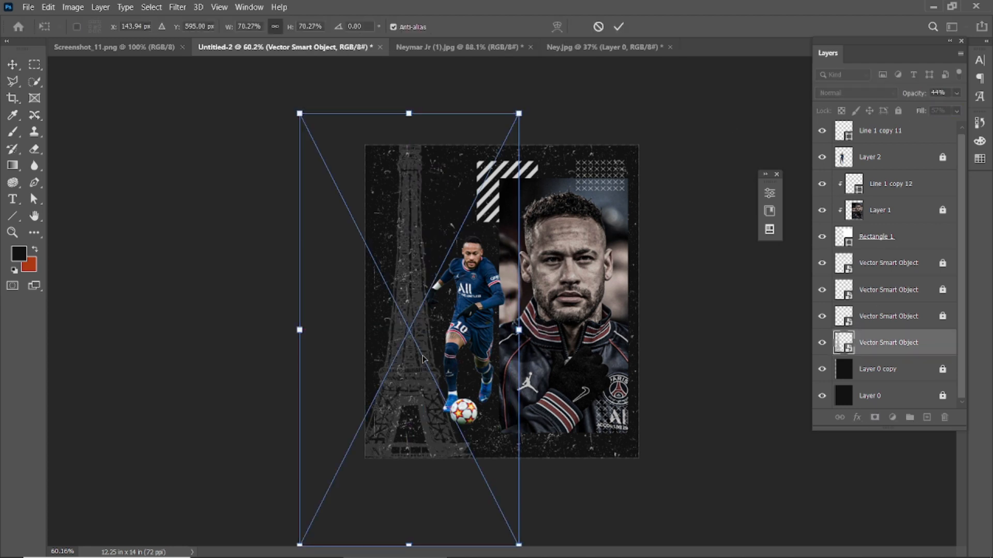
pyautogui.hotkey('ctrl', '+')
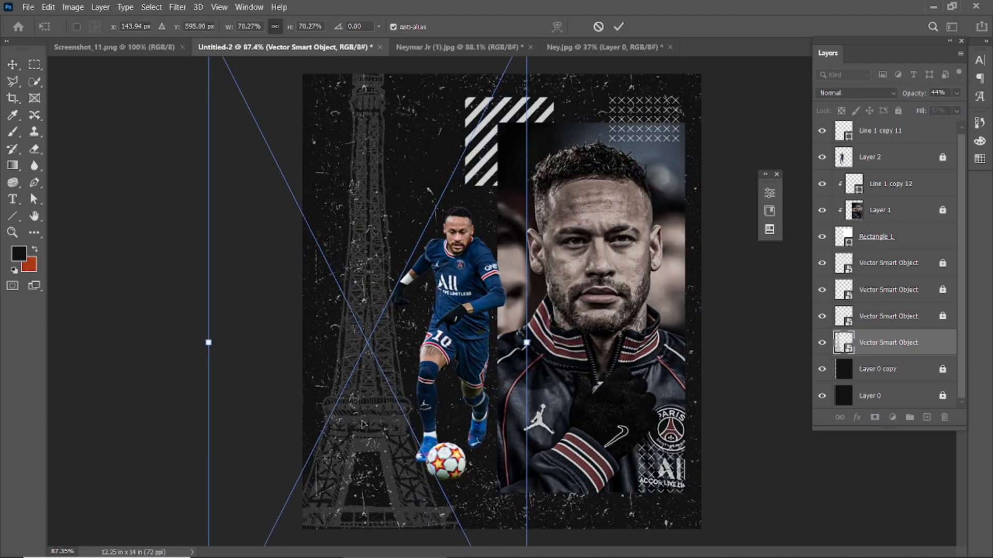
pyautogui.press('Down')
pyautogui.press('Down')
pyautogui.press('Down')
pyautogui.press('Down')
pyautogui.press('Down')
pyautogui.press('Down')
pyautogui.press('Down')
pyautogui.press('Down')
pyautogui.press('Down')
pyautogui.press('Down')
pyautogui.press('Down')
pyautogui.press('Down')
pyautogui.press('Down')
pyautogui.press('Down')
pyautogui.press('Down')
pyautogui.press('Down')
pyautogui.press('Down')
pyautogui.press('Down')
pyautogui.press('Down')
pyautogui.press('Down')
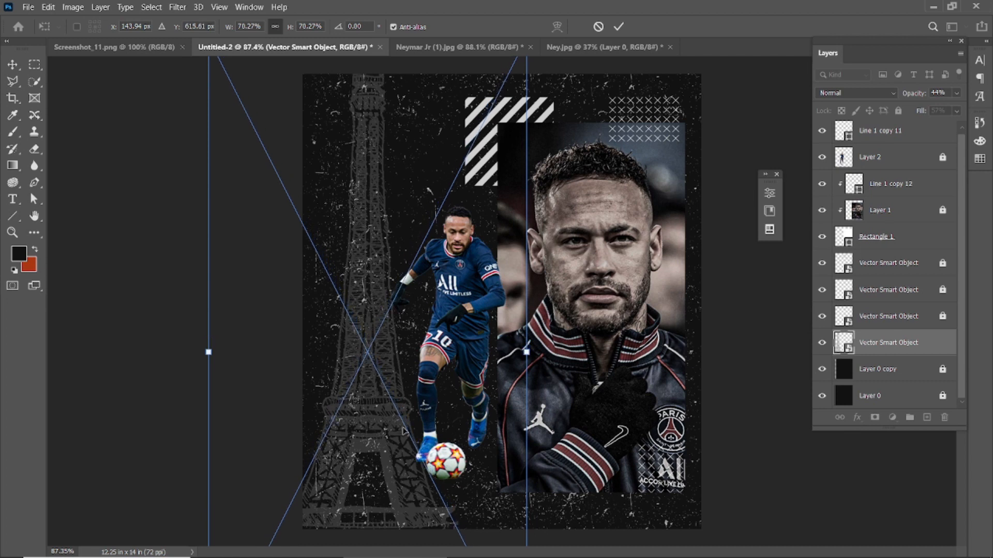
pyautogui.press('Down')
pyautogui.press('Down')
pyautogui.press('Down')
pyautogui.press('Down')
pyautogui.press('Down')
pyautogui.press('Down')
pyautogui.press('Down')
pyautogui.press('Down')
pyautogui.press('Down')
pyautogui.press('Down')
pyautogui.press('Down')
pyautogui.press('Down')
pyautogui.press('Down')
pyautogui.press('Down')
pyautogui.press('Down')
pyautogui.press('Down')
pyautogui.press('Down')
pyautogui.press('Down')
pyautogui.press('Down')
pyautogui.press('Down')
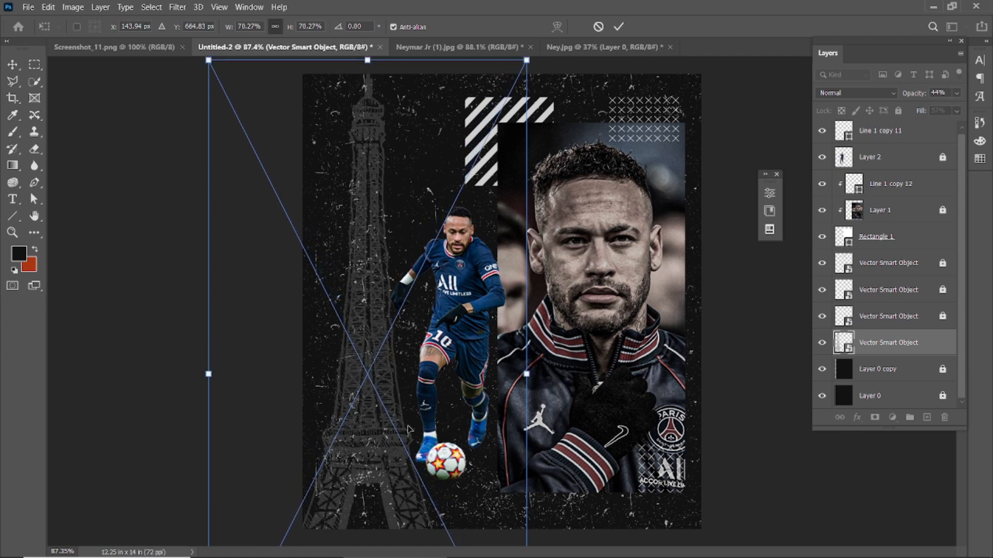
pyautogui.press('Left')
pyautogui.press('Left')
pyautogui.press('Left')
pyautogui.press('Left')
pyautogui.press('Left')
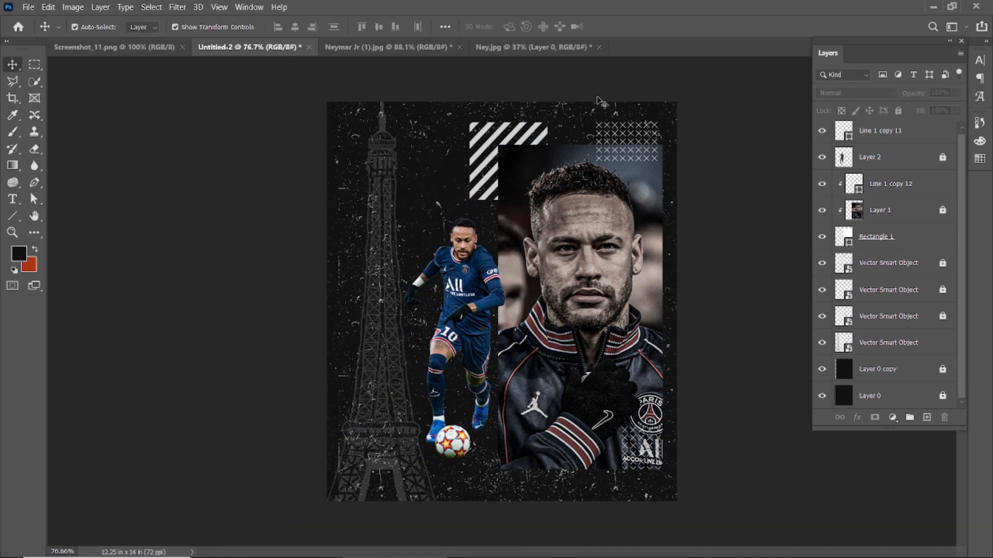
# Step: Place the Paris Saint-Germain logo, scale it to about 48%, and position it over the tower's base in the poster's lower-left corner
pyautogui.click(28, 6)
pyautogui.click(39, 32)
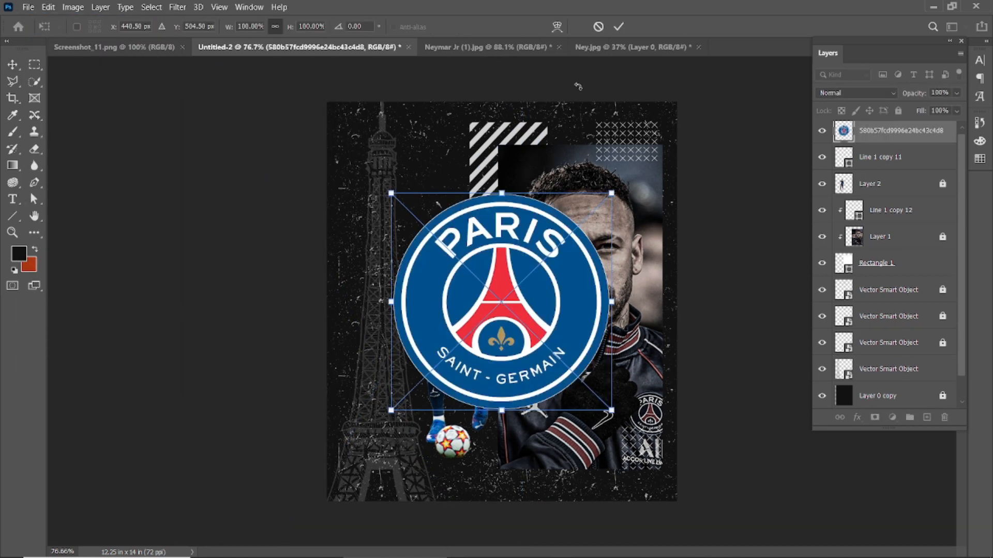
pyautogui.click(618, 27)
pyautogui.moveTo(498, 274); pyautogui.dragTo(402, 382)
pyautogui.moveTo(512, 302); pyautogui.dragTo(456, 357)
pyautogui.moveTo(400, 409); pyautogui.dragTo(378, 467)
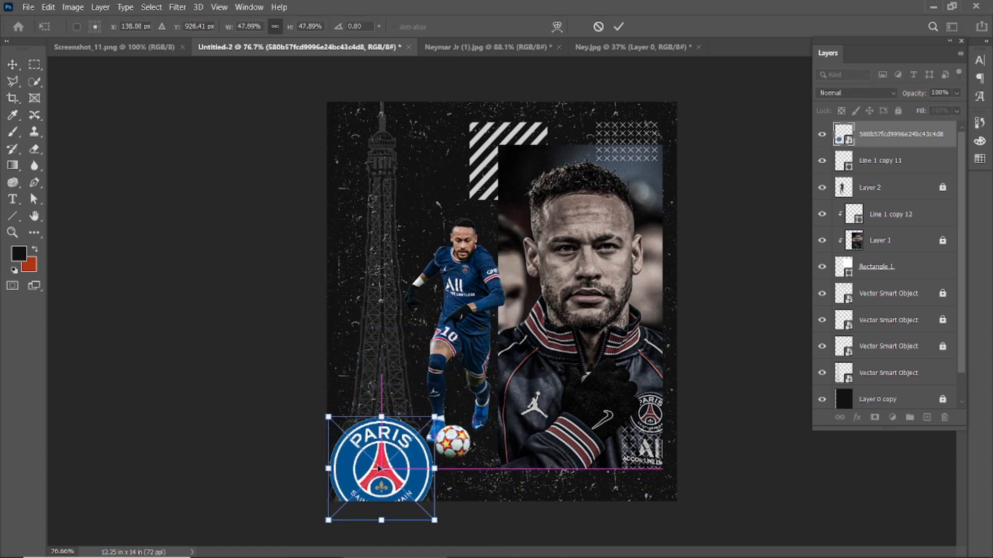
# Step: Rasterize the Paris Saint-Germain logo layer and open the Camera Raw filter for it
pyautogui.click(178, 6)
pyautogui.rightClick(898, 138)
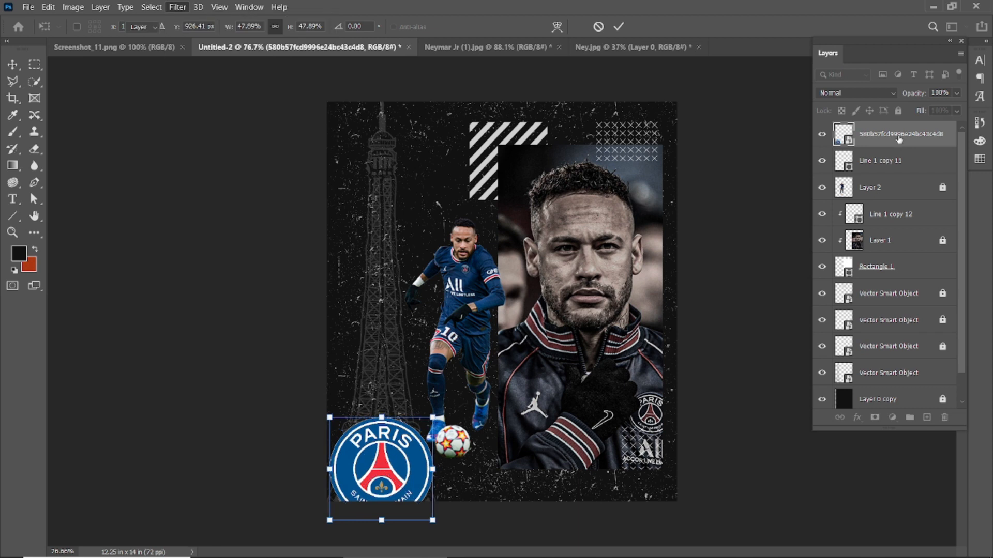
pyautogui.click(768, 240)
pyautogui.click(177, 8)
pyautogui.click(215, 95)
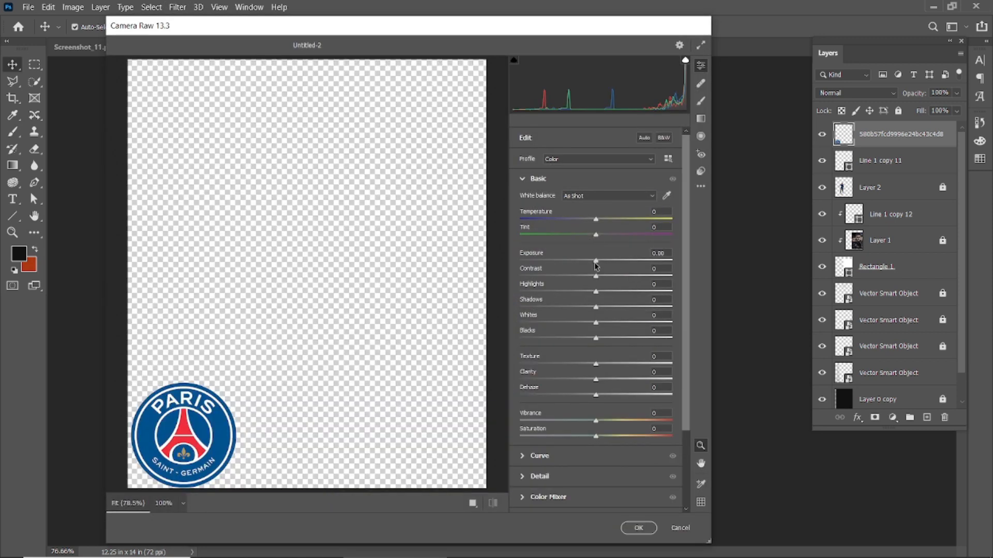
# Step: Apply Camera Raw to the logo with exposure -1.85, highlights -17, texture +88, clarity +65 and reduced saturation
pyautogui.moveTo(596, 264); pyautogui.dragTo(567, 261)
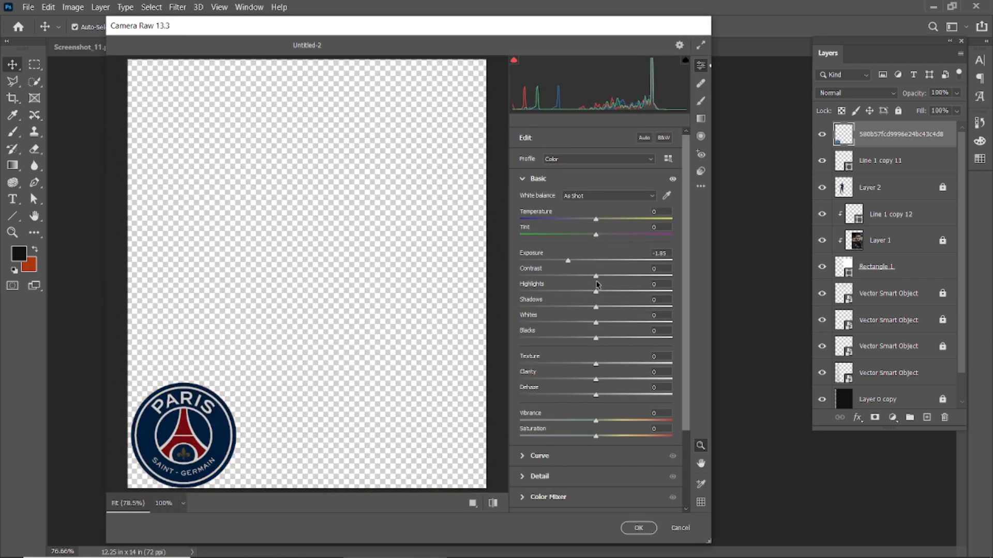
pyautogui.moveTo(595, 291); pyautogui.dragTo(582, 292)
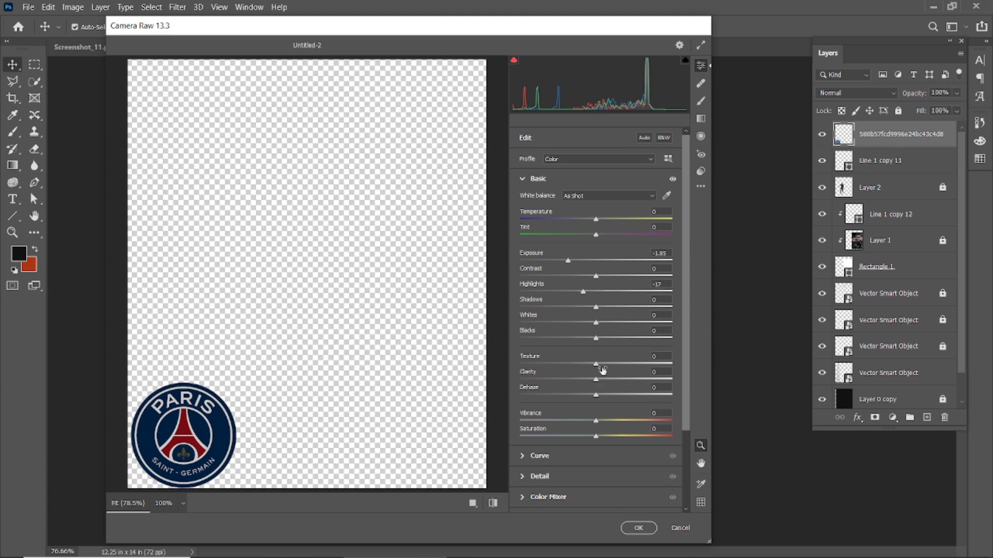
pyautogui.moveTo(596, 365); pyautogui.dragTo(662, 370)
pyautogui.moveTo(596, 380); pyautogui.dragTo(644, 380)
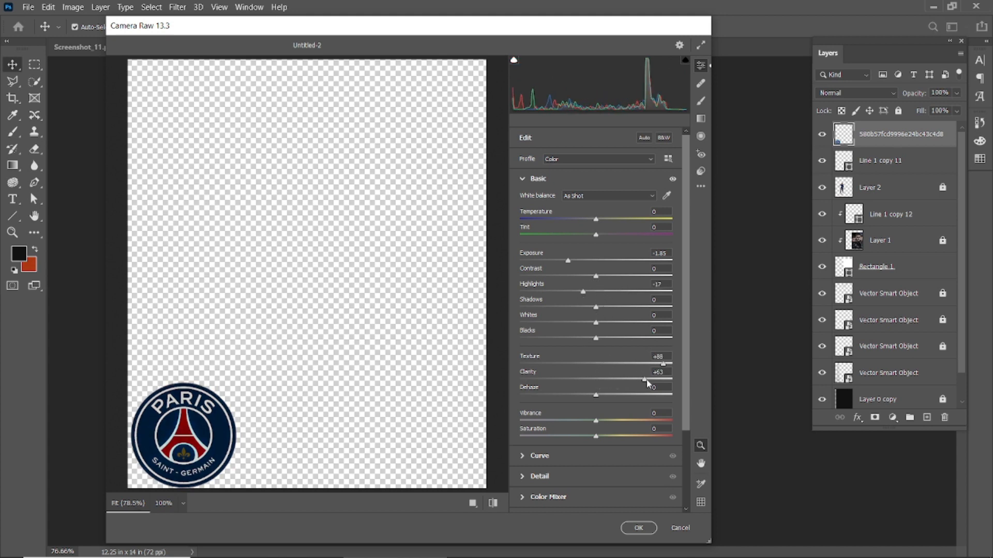
pyautogui.scroll(3, 178, 449)
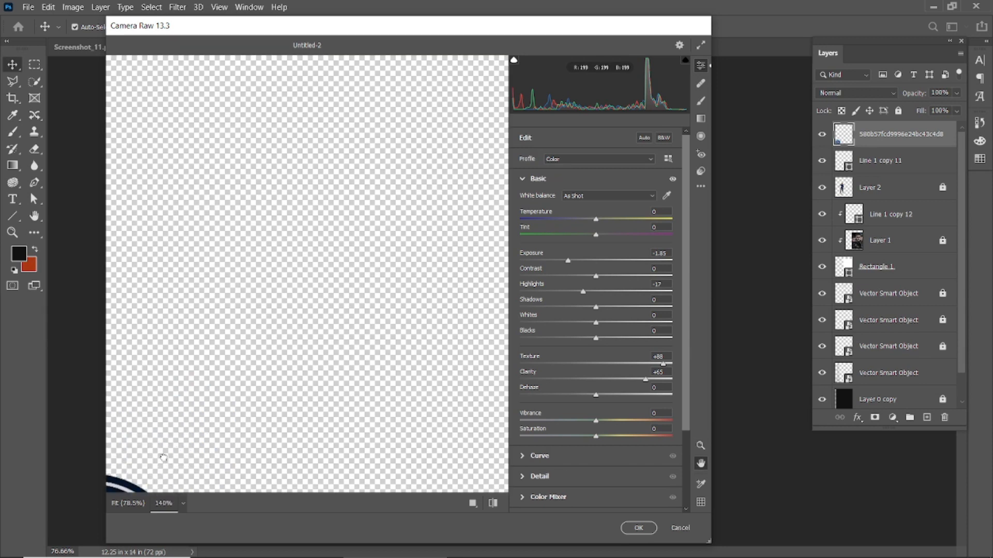
pyautogui.moveTo(161, 453); pyautogui.dragTo(419, 192)
pyautogui.moveTo(578, 441)
pyautogui.mouseDown()
pyautogui.moveTo(526, 441)
pyautogui.moveTo(569, 439)
pyautogui.mouseUp()
pyautogui.click(638, 528)
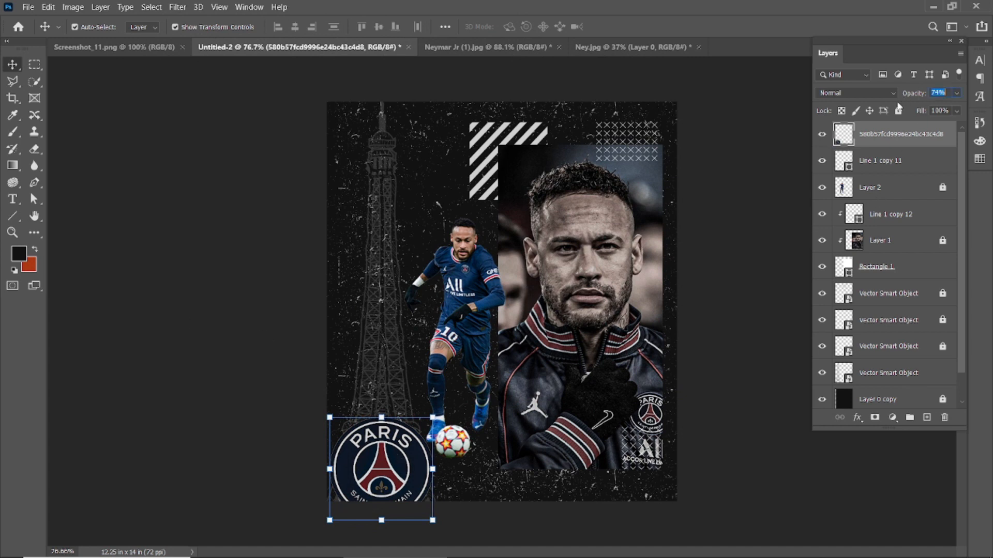
# Step: Set the logo's opacity to 74% and fill to 77%, and shift it left so it runs off the poster's edge
pyautogui.moveTo(921, 115); pyautogui.dragTo(805, 279)
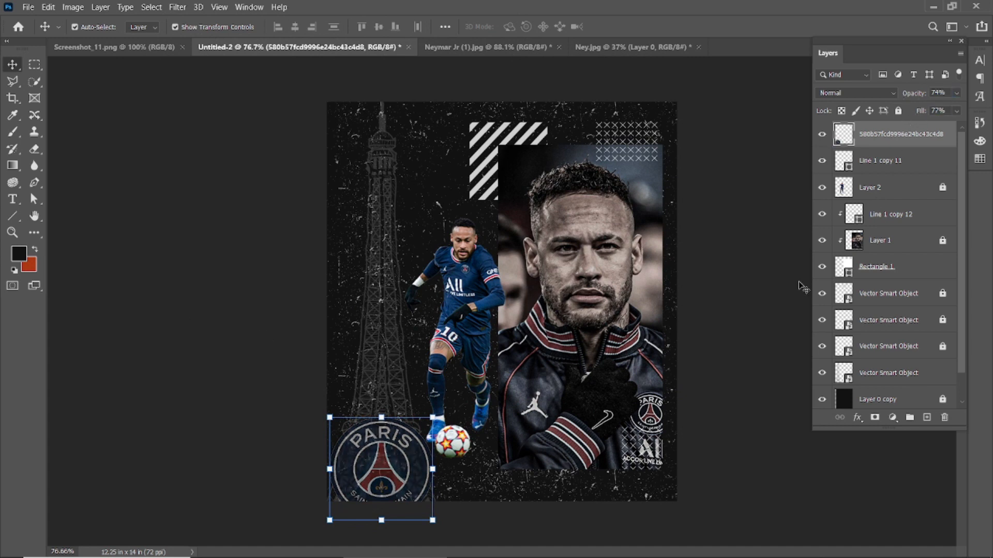
pyautogui.moveTo(384, 462); pyautogui.dragTo(358, 469)
pyautogui.hotkey('ctrl', 'z')
pyautogui.click(758, 218)
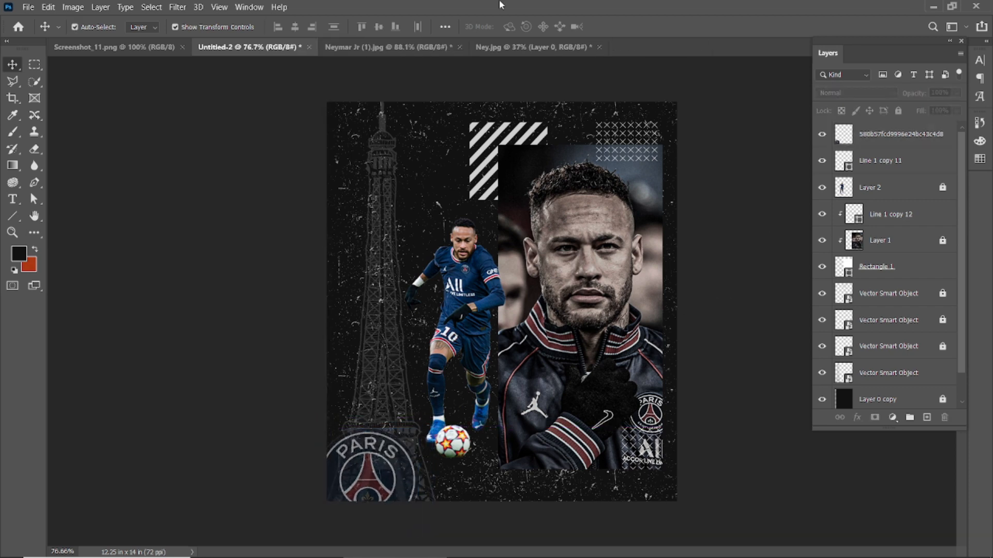
# Step: Bring the 72 pt Anton sample text into the poster's upper area and change its wording to NEYMAR
pyautogui.click(265, 107)
pyautogui.click(422, 199)
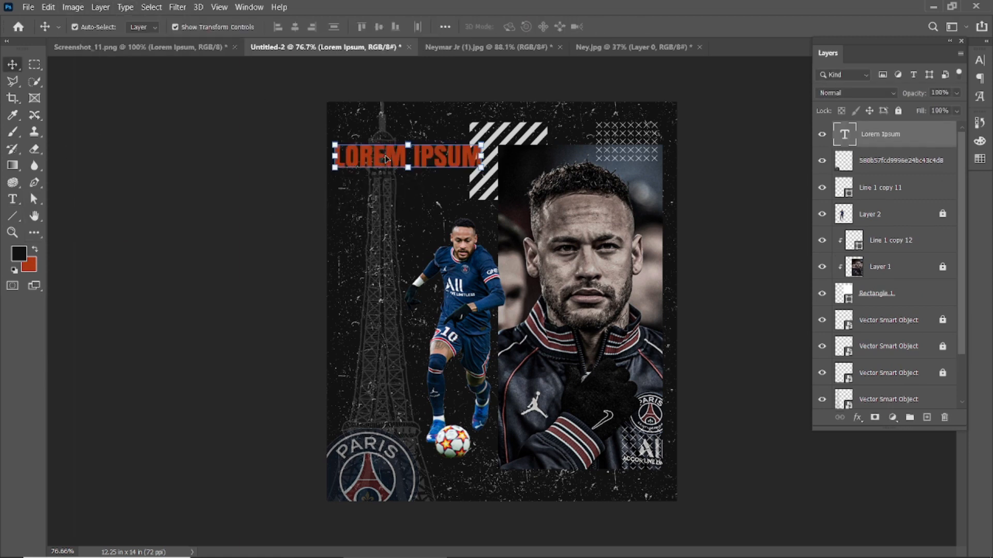
pyautogui.doubleClick(387, 159)
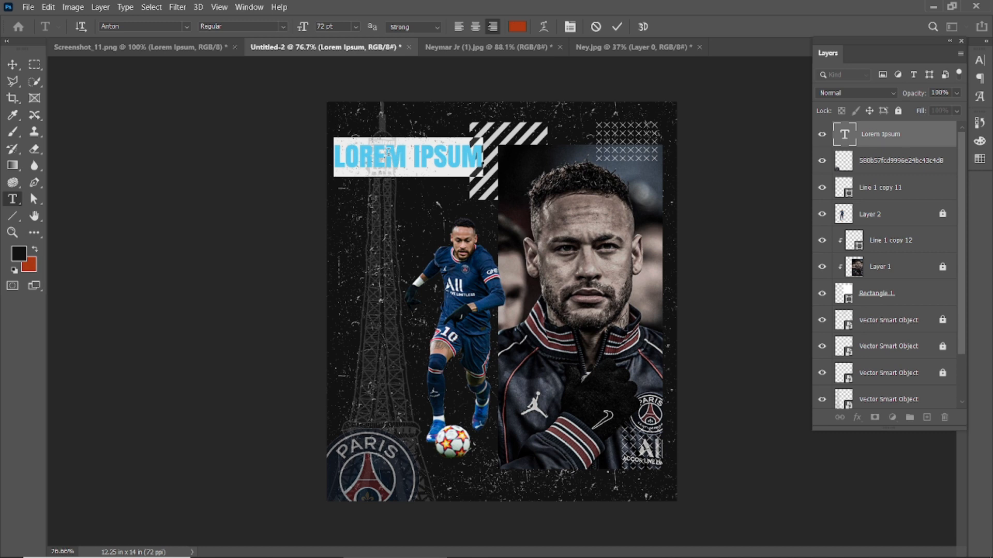
pyautogui.write('NEYMAR')
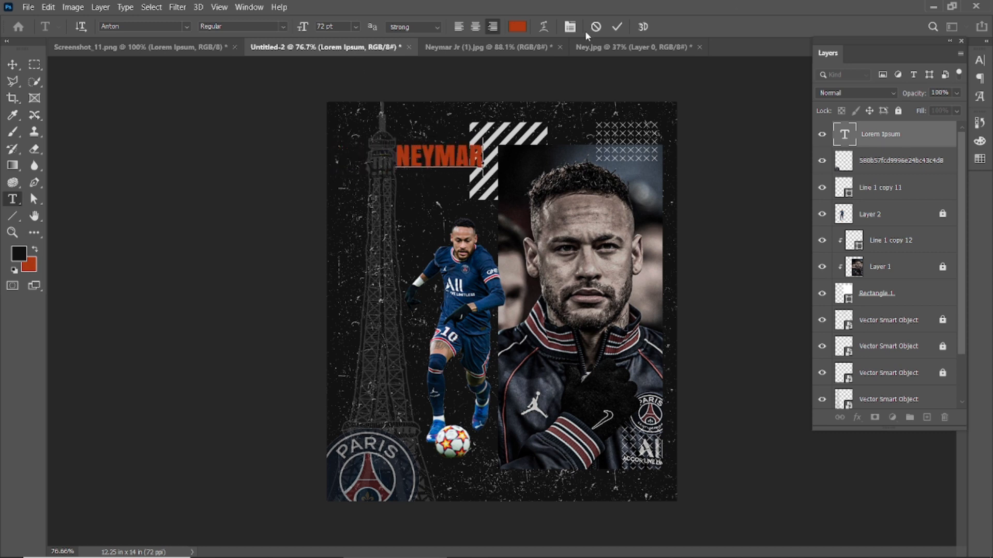
# Step: Recolour the NEYMAR text to light grey d1d1d1
pyautogui.click(517, 26)
pyautogui.click(655, 320)
pyautogui.click(948, 310)
pyautogui.click(618, 26)
pyautogui.doubleClick(441, 159)
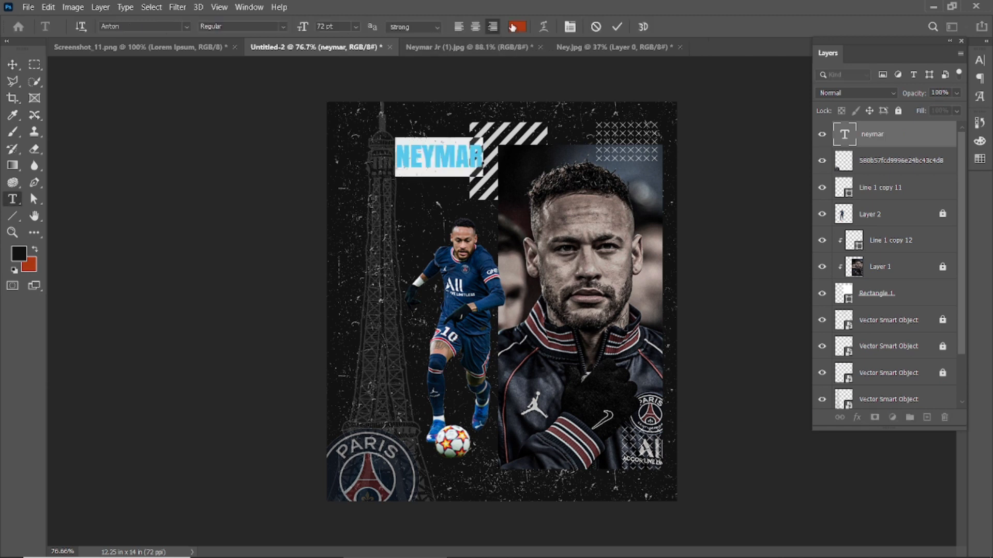
pyautogui.click(517, 26)
pyautogui.click(651, 319)
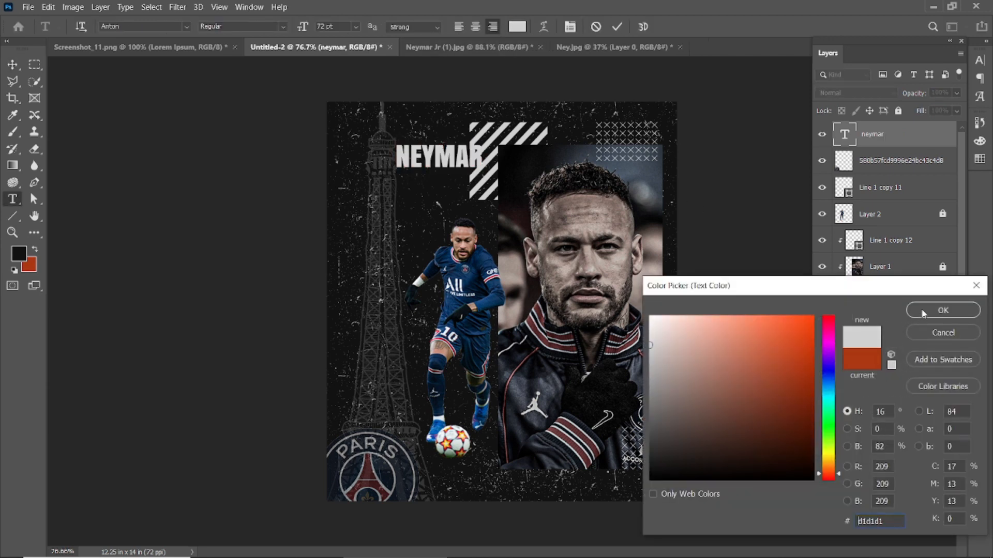
pyautogui.click(924, 313)
pyautogui.hotkey('ctrl', 'Return')
pyautogui.press('v')
# Step: Add a 1 px centred stroke in grey c4c4c4 to the NEYMAR text layer
pyautogui.click(856, 417)
pyautogui.click(871, 461)
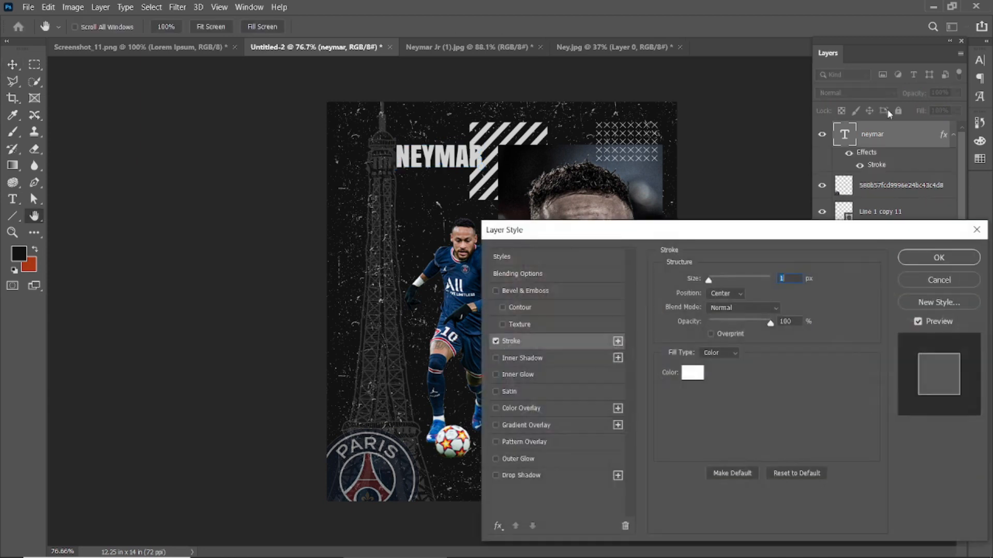
pyautogui.click(543, 341)
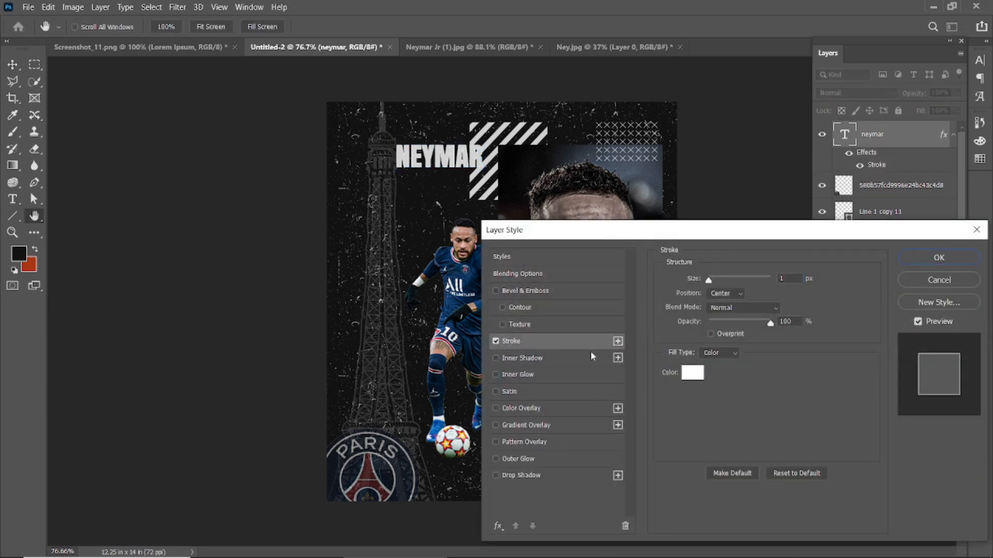
pyautogui.click(692, 373)
pyautogui.click(647, 352)
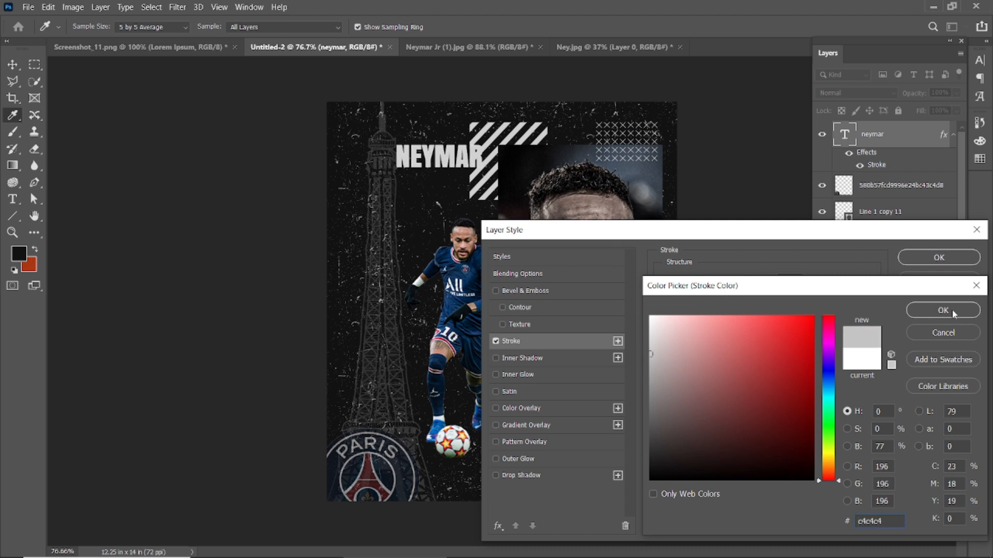
pyautogui.click(950, 309)
pyautogui.click(939, 258)
# Step: Set the NEYMAR text's fill to 0% and move it to the poster's upper-left area, over the tower's tip
pyautogui.moveTo(920, 114)
pyautogui.mouseDown()
pyautogui.moveTo(857, 114)
pyautogui.moveTo(884, 123)
pyautogui.mouseUp()
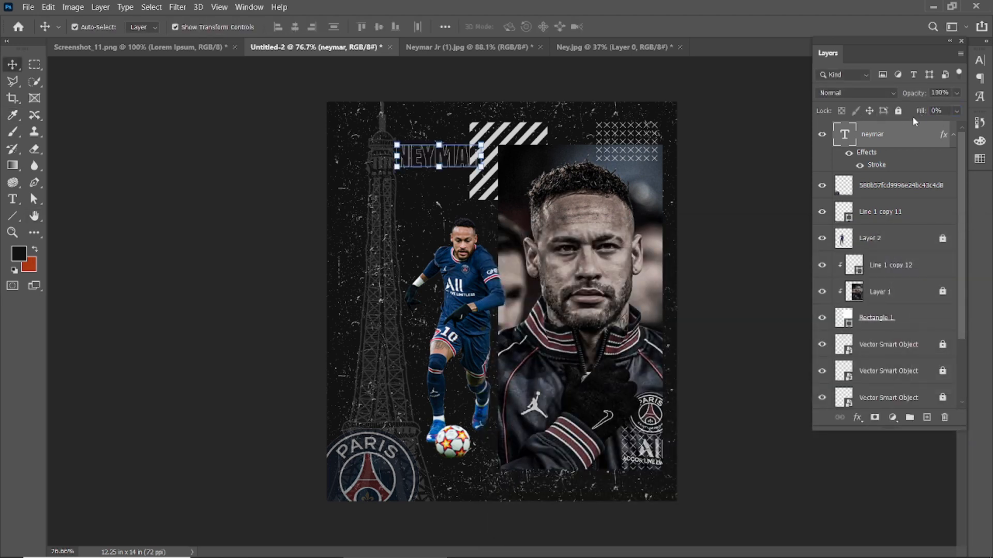
pyautogui.click(281, 145)
pyautogui.moveTo(434, 160); pyautogui.dragTo(375, 134)
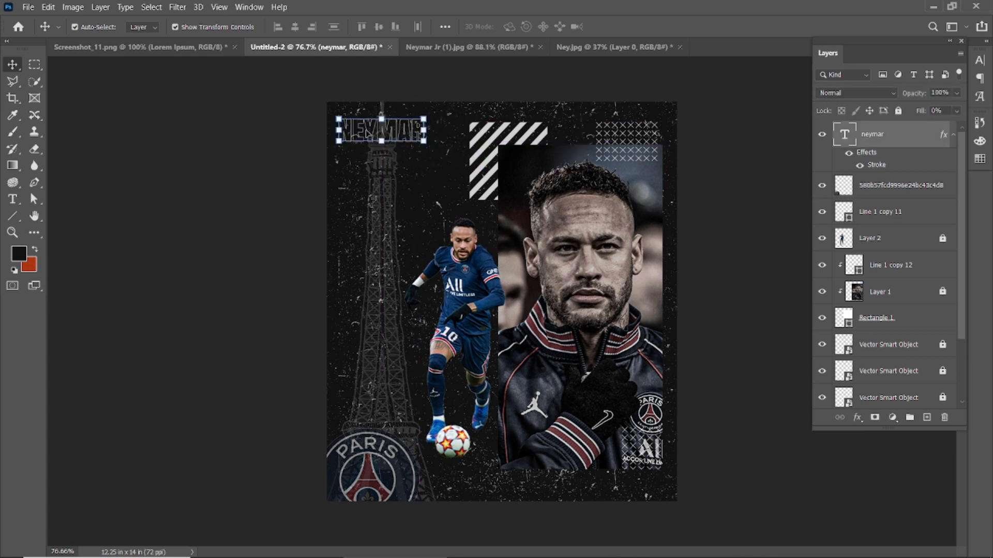
# Step: Set the NEYMAR text layer's stroke size to 2 px
pyautogui.doubleClick(878, 166)
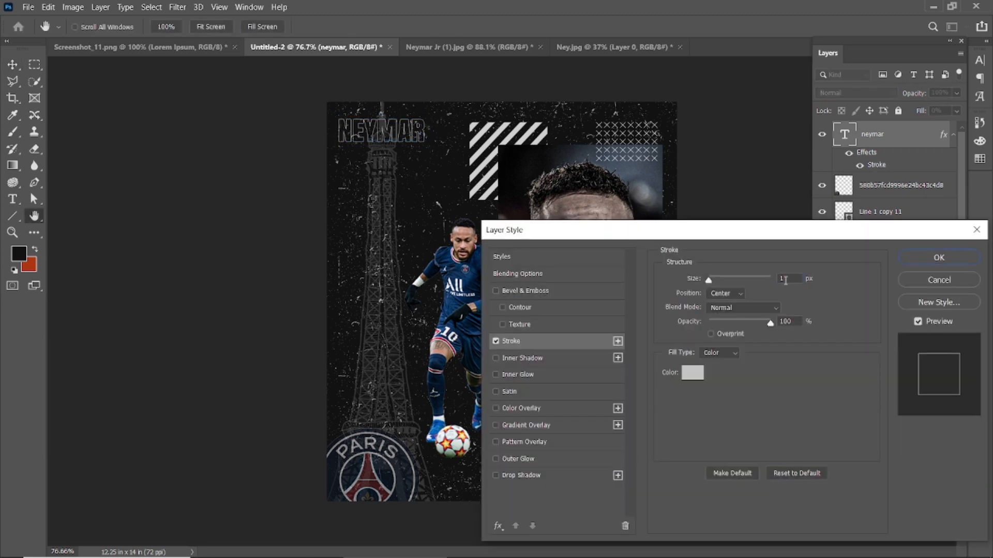
pyautogui.click(951, 258)
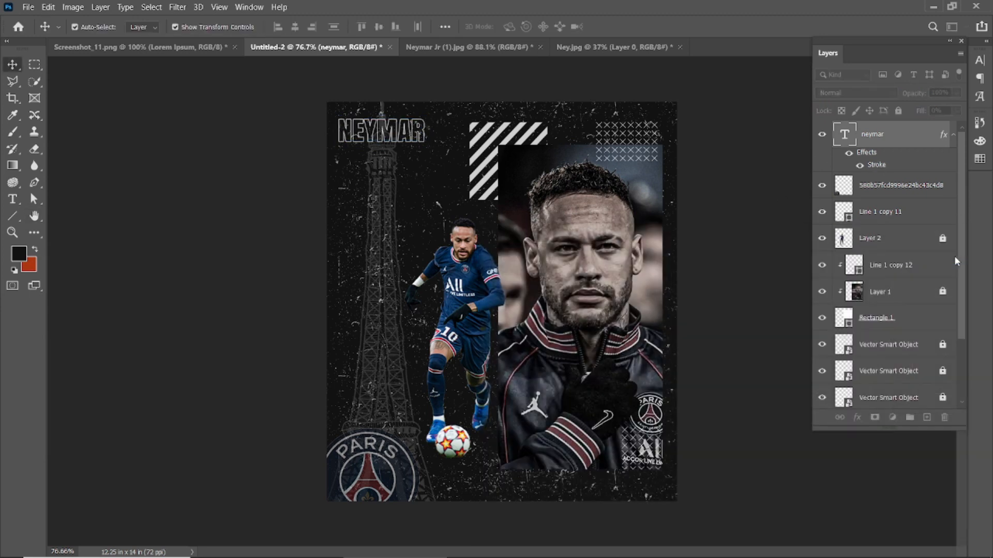
pyautogui.scroll(3, 377, 179)
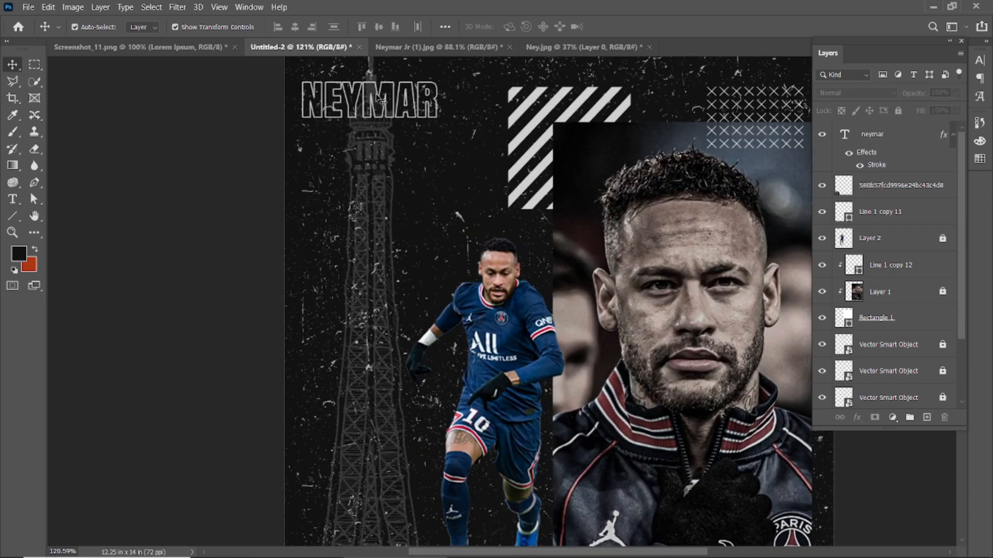
pyautogui.click(104, 172)
# Step: Scale the outlined NEYMAR text down slightly and place a duplicate directly below it
pyautogui.scroll(5, 393, 240)
pyautogui.moveTo(391, 238); pyautogui.dragTo(403, 251)
pyautogui.moveTo(461, 237); pyautogui.dragTo(406, 295)
pyautogui.click(641, 26)
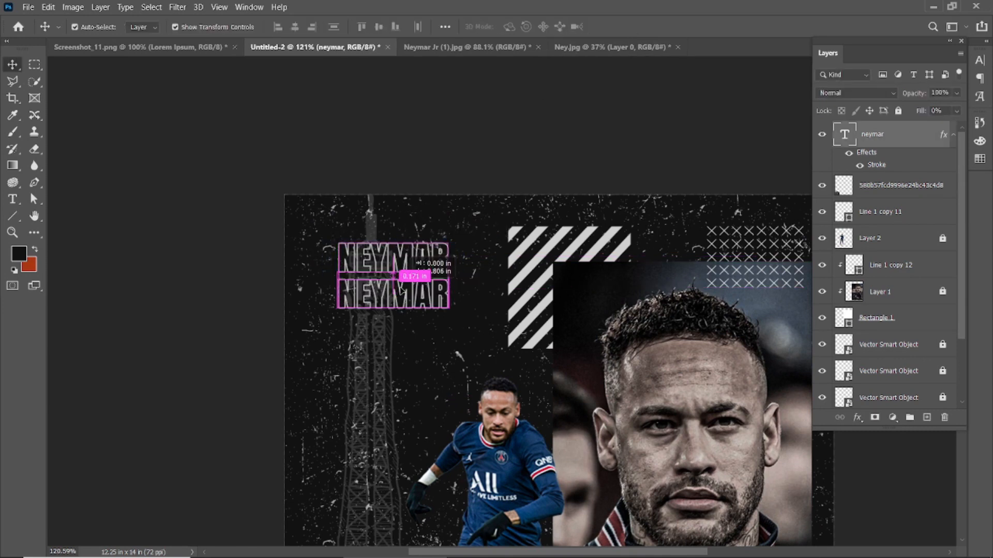
# Step: Change the lower NEYMAR copy's wording to JUNIOR and set its fill to 100%
pyautogui.doubleClick(391, 289)
pyautogui.write('junior')
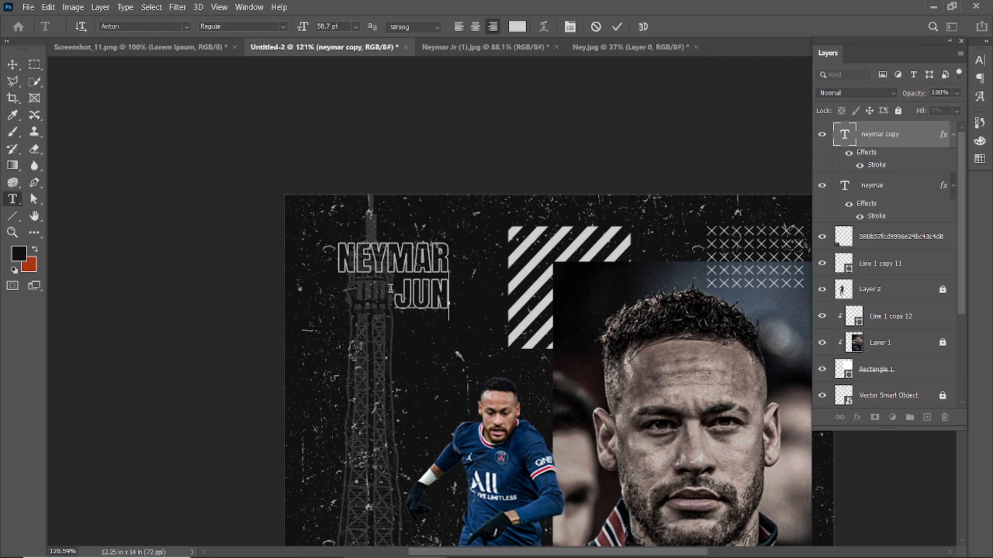
pyautogui.click(617, 26)
pyautogui.scroll(-3, 672, 155)
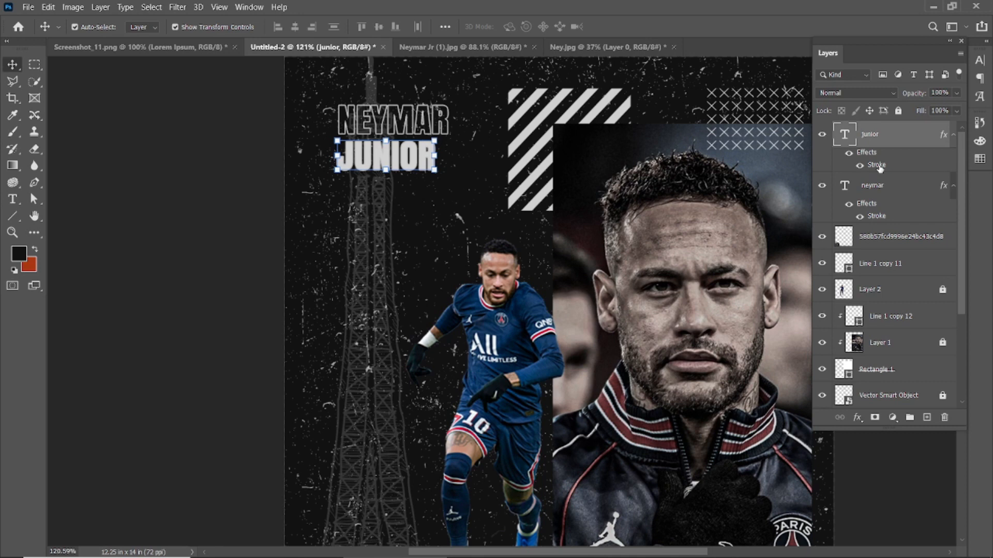
# Step: Turn off the Stroke effect on the JUNIOR text layer
pyautogui.doubleClick(852, 157)
pyautogui.click(495, 342)
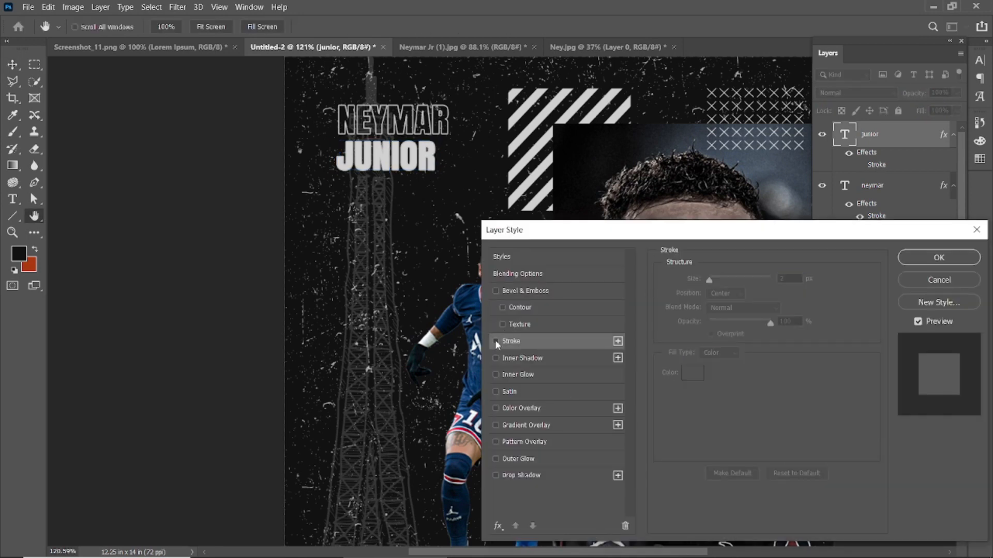
pyautogui.click(931, 258)
pyautogui.click(205, 182)
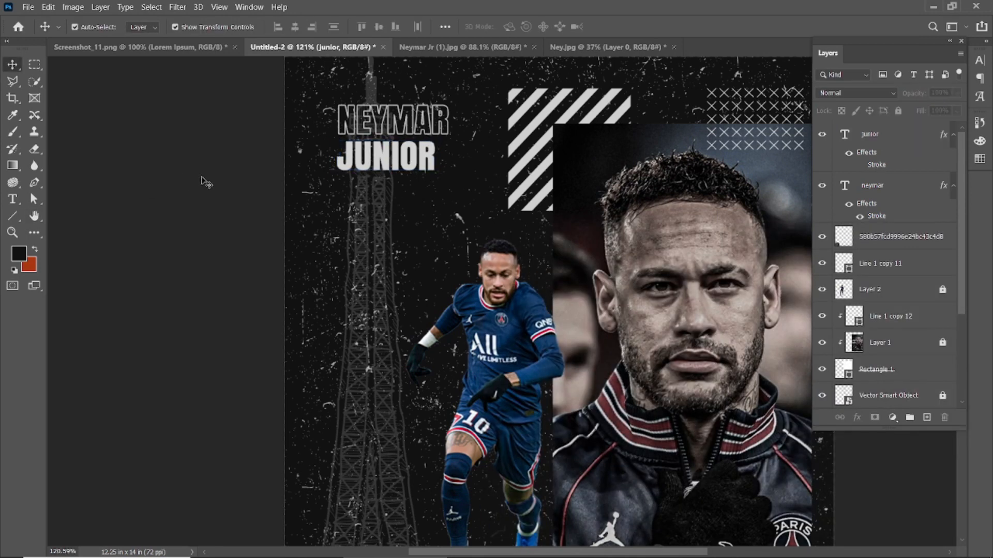
pyautogui.hotkey('ctrl', '0')
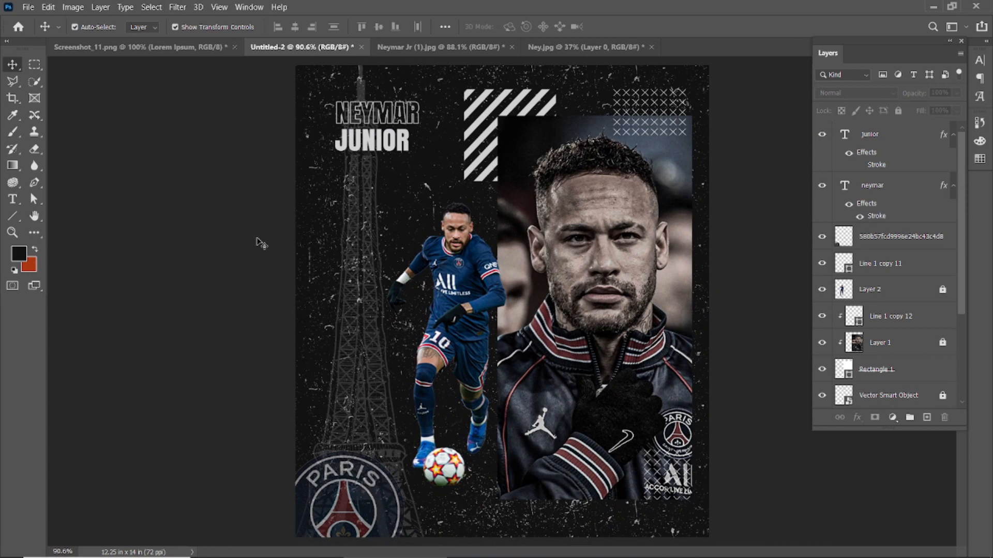
# Step: Duplicate the JUNIOR text directly below itself and change the copy's wording to 10
pyautogui.scroll(3, 376, 148)
pyautogui.moveTo(374, 139); pyautogui.dragTo(373, 173)
pyautogui.doubleClick(372, 169)
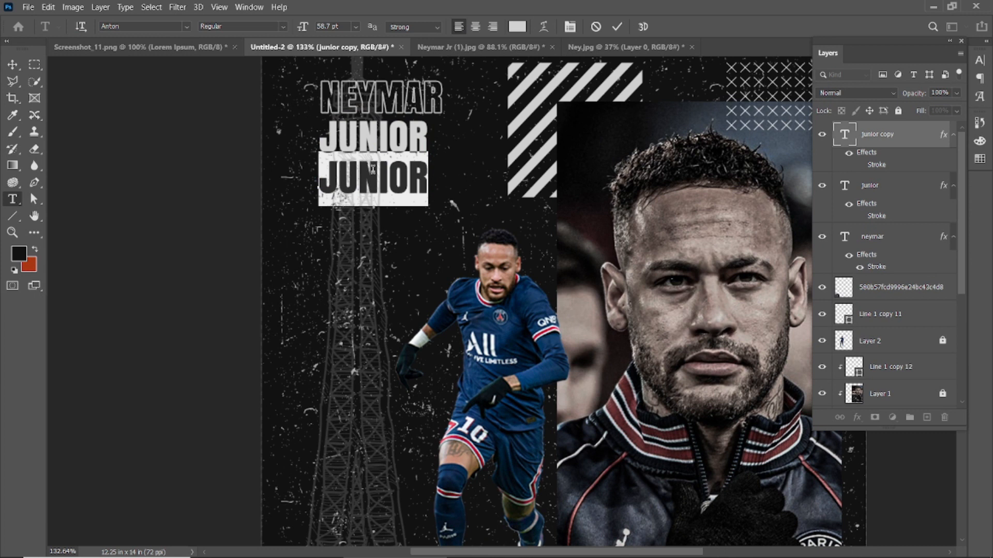
pyautogui.write('10')
pyautogui.hotkey('ctrl', 'Return')
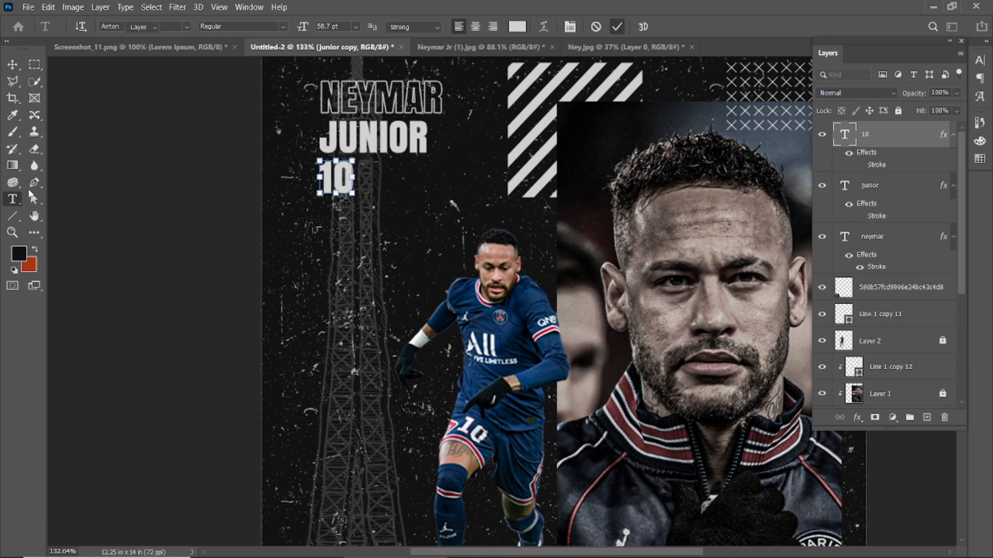
pyautogui.press('v')
# Step: Scale the NEYMAR and JUNIOR texts down together to about 68%
pyautogui.hotkey('ctrl', '1')
pyautogui.scroll(-3, 306, 221)
pyautogui.scroll(4, 383, 204)
pyautogui.scroll(1, 383, 201)
pyautogui.click(380, 133)
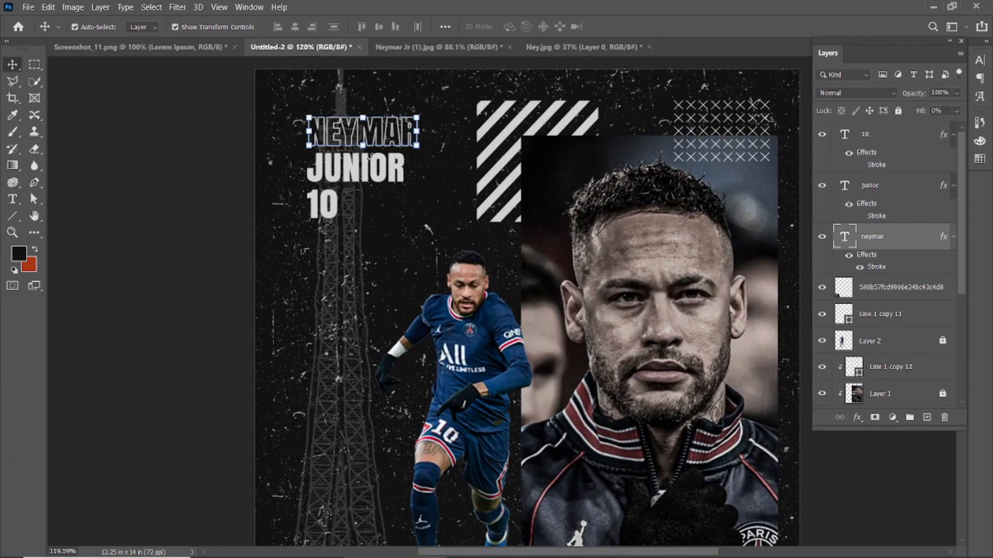
pyautogui.keyDown('shift'); pyautogui.click(380, 167); pyautogui.keyUp('shift')
pyautogui.moveTo(416, 115); pyautogui.dragTo(404, 133)
pyautogui.click(640, 27)
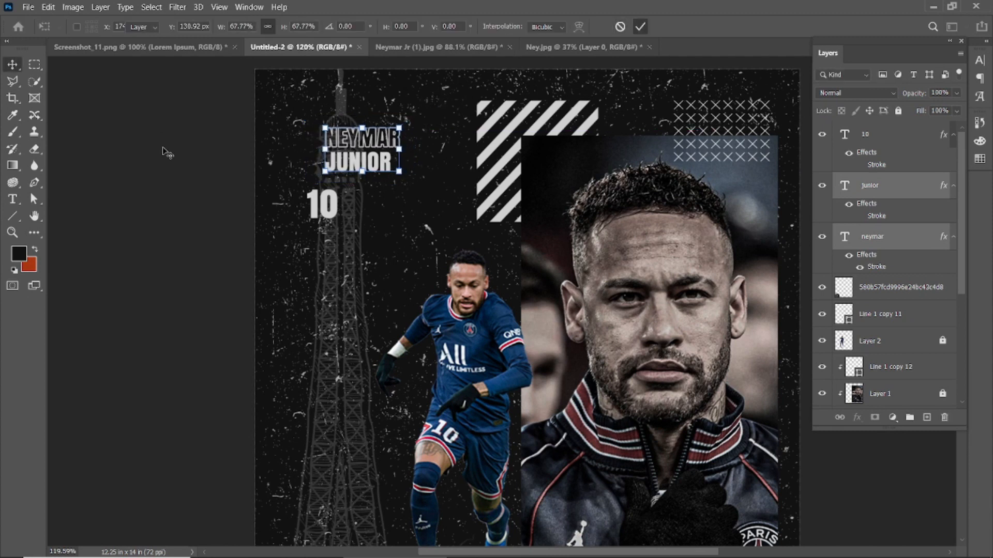
pyautogui.click(164, 148)
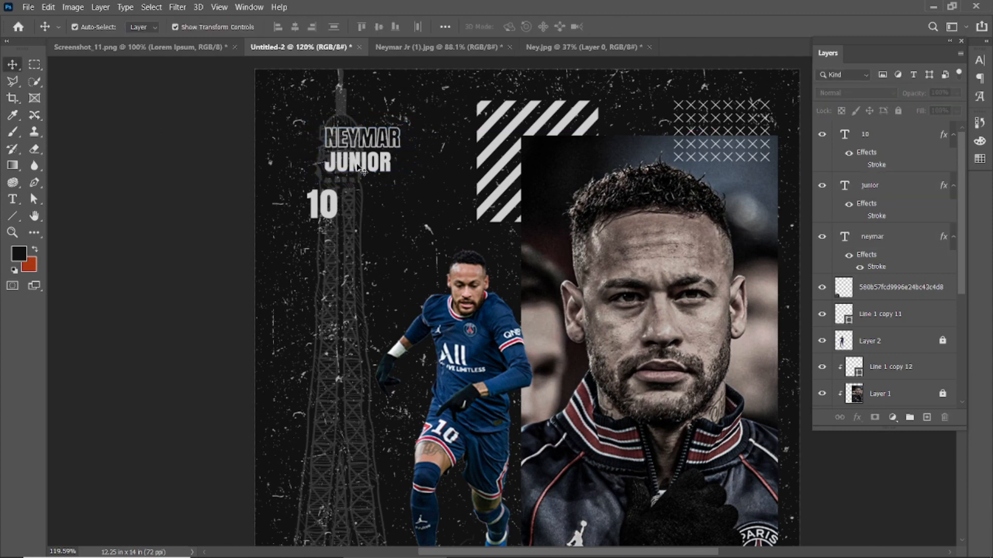
# Step: Move the NEYMAR and JUNIOR texts together to the poster's upper-left corner, level with the top of the striped square
pyautogui.click(882, 155)
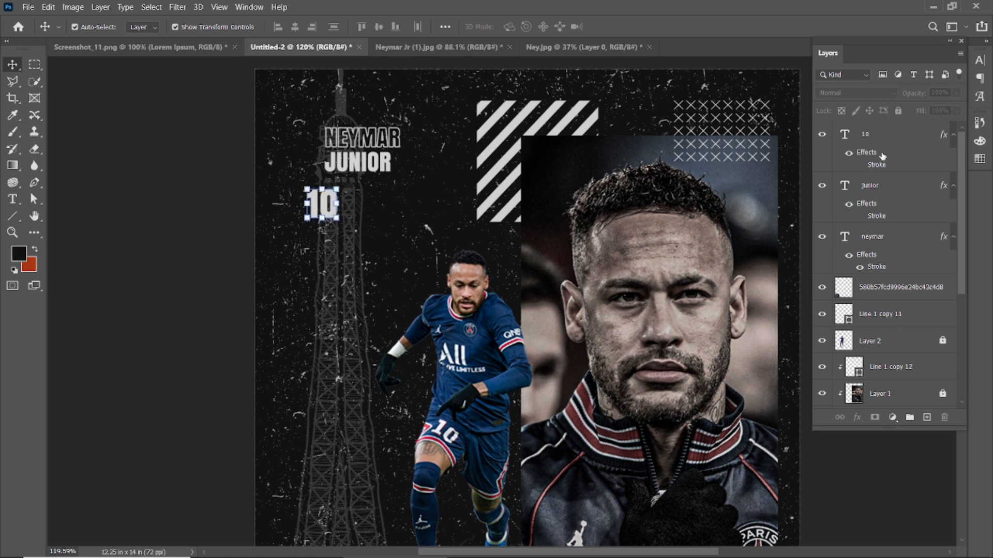
pyautogui.click(895, 196)
pyautogui.keyDown('shift'); pyautogui.click(882, 240); pyautogui.keyUp('shift')
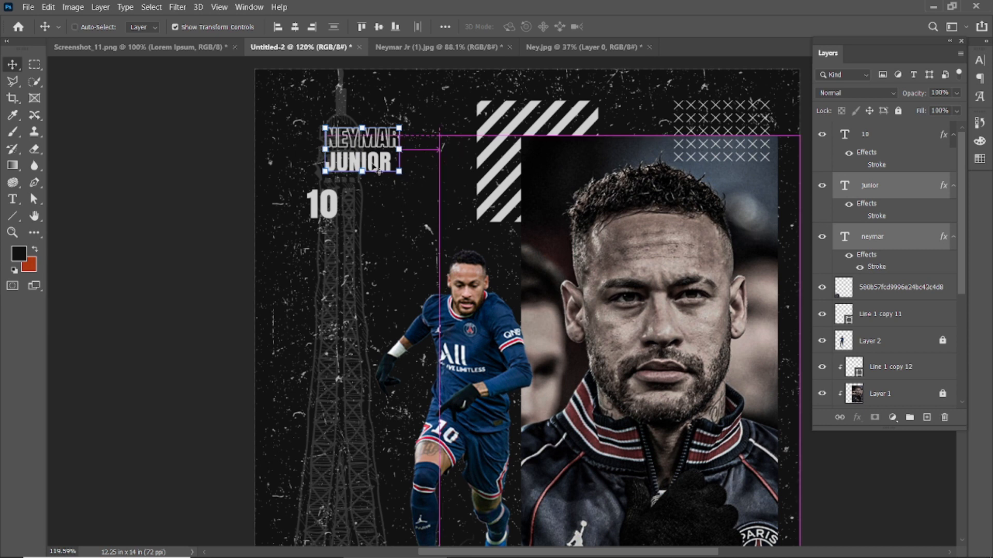
pyautogui.hotkey('ctrl', 't')
pyautogui.scroll(3, 352, 176)
pyautogui.scroll(5, 447, 168)
pyautogui.moveTo(371, 321); pyautogui.dragTo(285, 260)
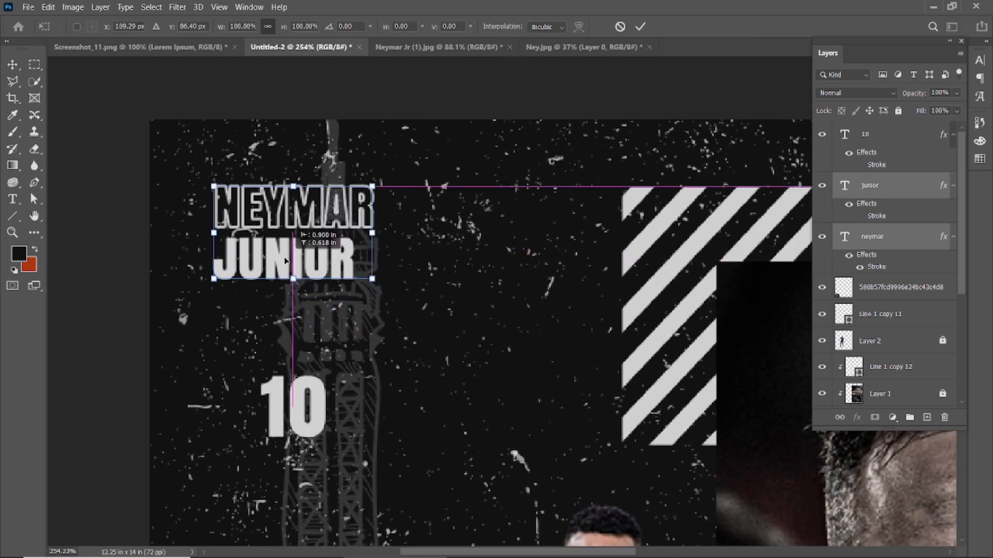
pyautogui.click(640, 27)
# Step: Enlarge the 10 text below JUNIOR to about 220%
pyautogui.hotkey('ctrl', '0')
pyautogui.click(352, 170)
pyautogui.hotkey('ctrl', 't')
pyautogui.moveTo(358, 187); pyautogui.dragTo(373, 206)
pyautogui.click(640, 26)
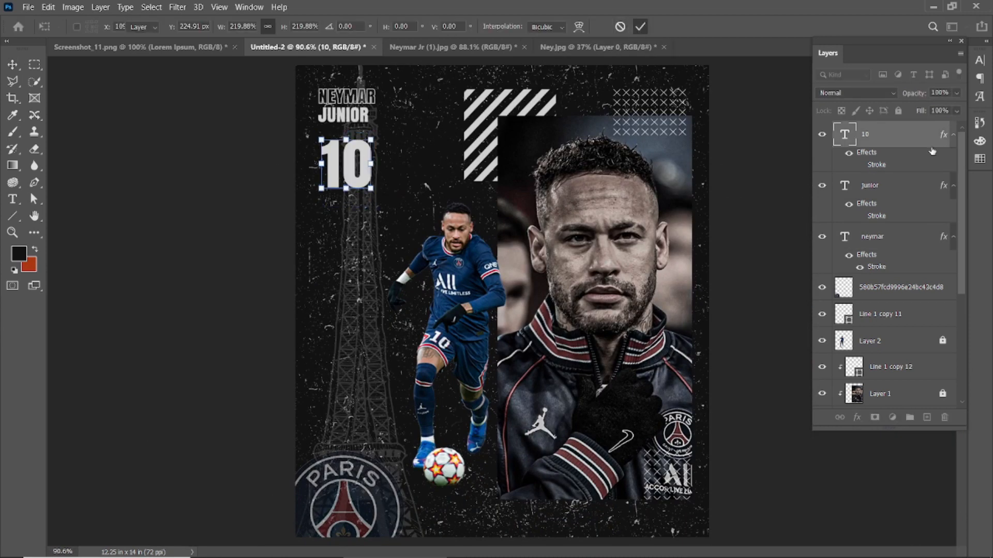
# Step: Give the 10 text a 0% fill with its Stroke effect enabled, and move it up close beneath JUNIOR
pyautogui.moveTo(921, 112); pyautogui.dragTo(822, 120)
pyautogui.click(859, 166)
pyautogui.click(746, 173)
pyautogui.moveTo(356, 162); pyautogui.dragTo(351, 149)
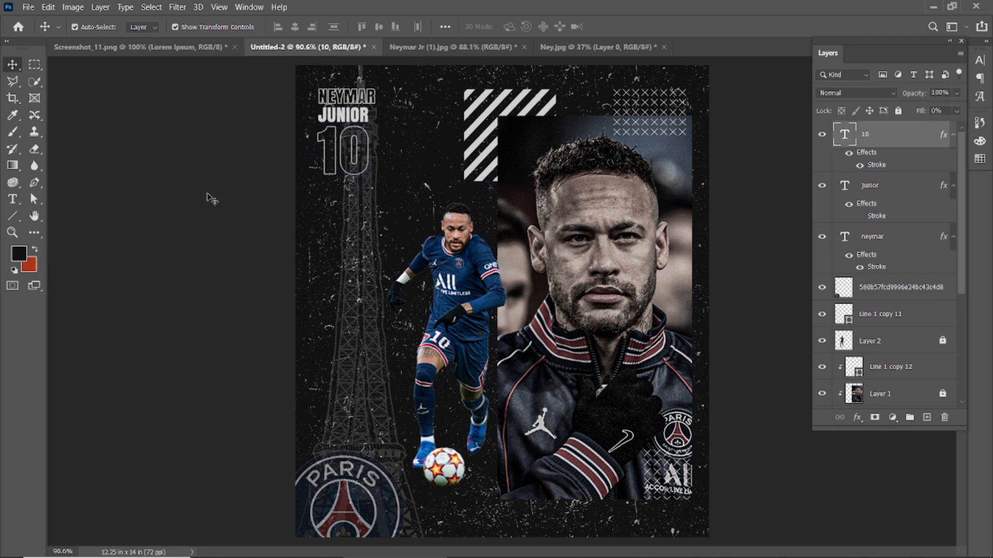
pyautogui.click(209, 197)
# Step: Apply Camera Raw to the unlocked cut-out player layer with Exposure -0.60, Contrast -5, Texture +35, Clarity +37 and Dehaze -2
pyautogui.scroll(-3, 383, 253)
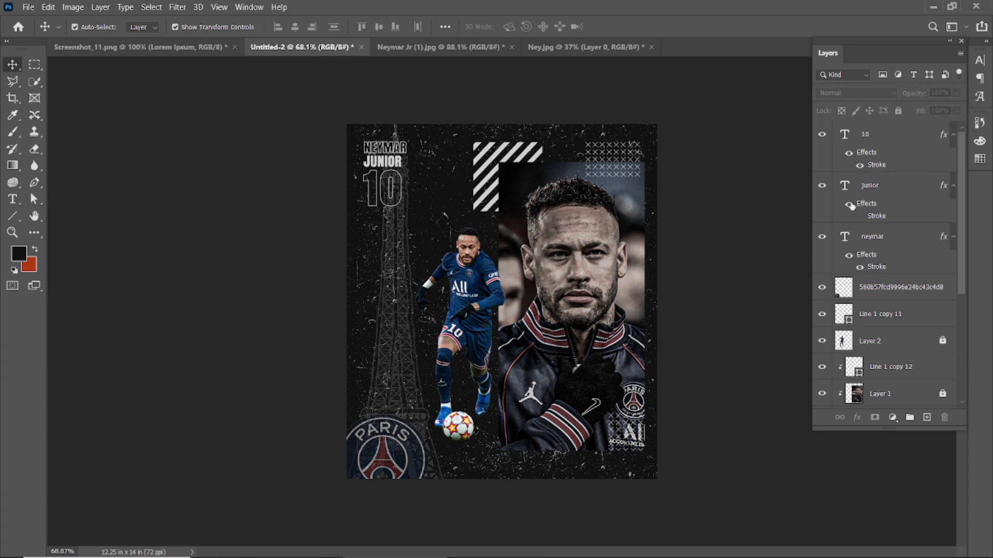
pyautogui.click(880, 341)
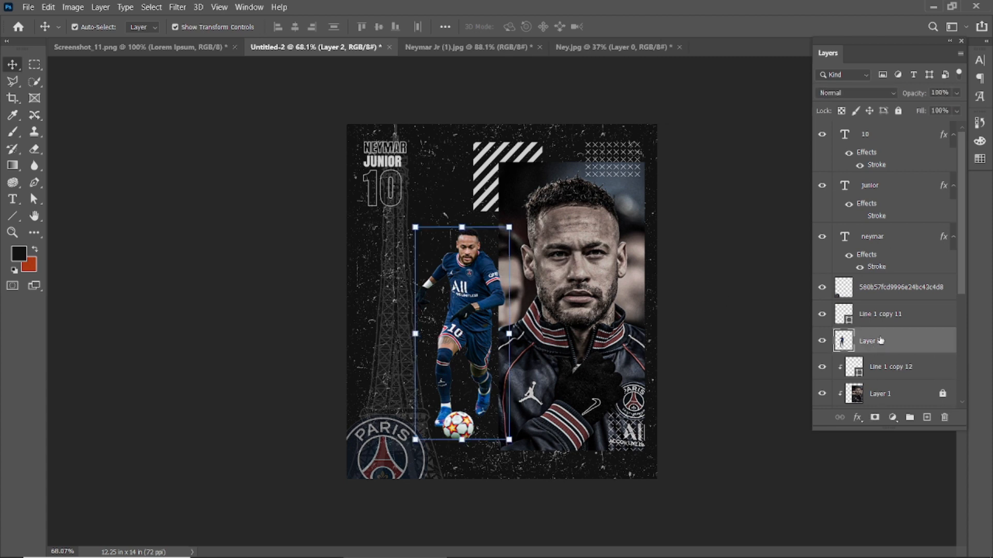
pyautogui.click(176, 8)
pyautogui.click(192, 102)
pyautogui.moveTo(595, 261)
pyautogui.mouseDown()
pyautogui.moveTo(586, 261)
pyautogui.moveTo(592, 276)
pyautogui.mouseUp()
pyautogui.moveTo(596, 364); pyautogui.dragTo(625, 384)
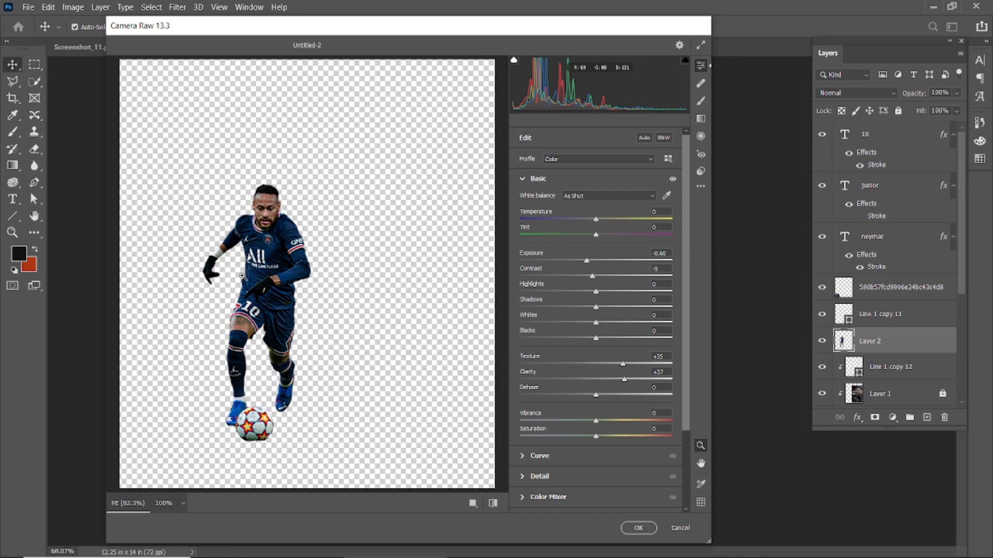
pyautogui.scroll(4, 247, 276)
pyautogui.moveTo(618, 394); pyautogui.dragTo(597, 399)
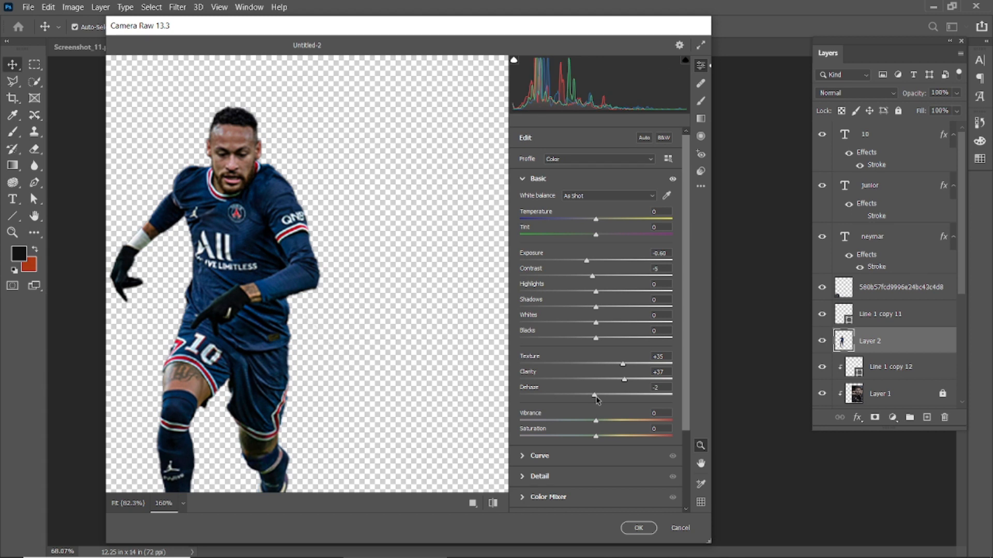
pyautogui.click(638, 528)
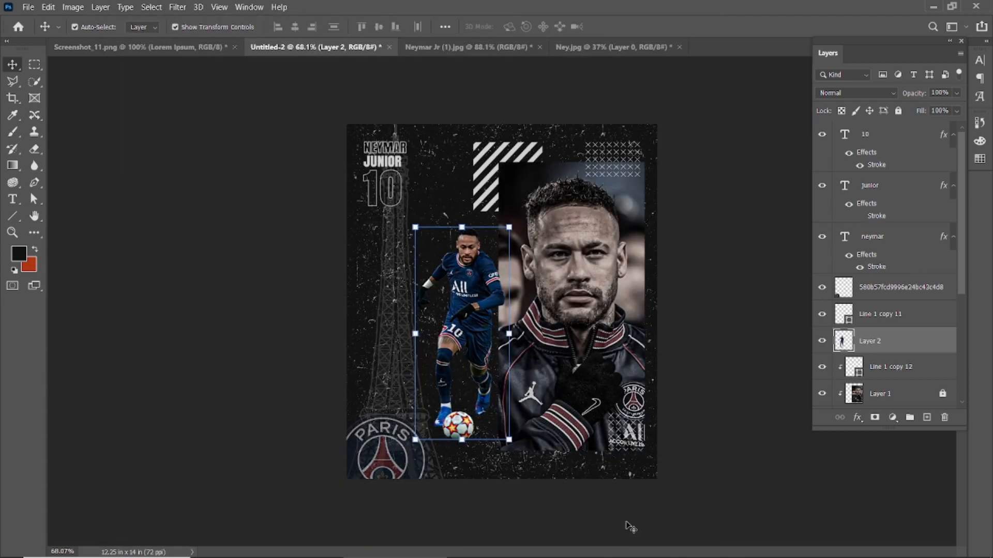
pyautogui.moveTo(464, 286); pyautogui.dragTo(464, 286)
pyautogui.click(703, 278)
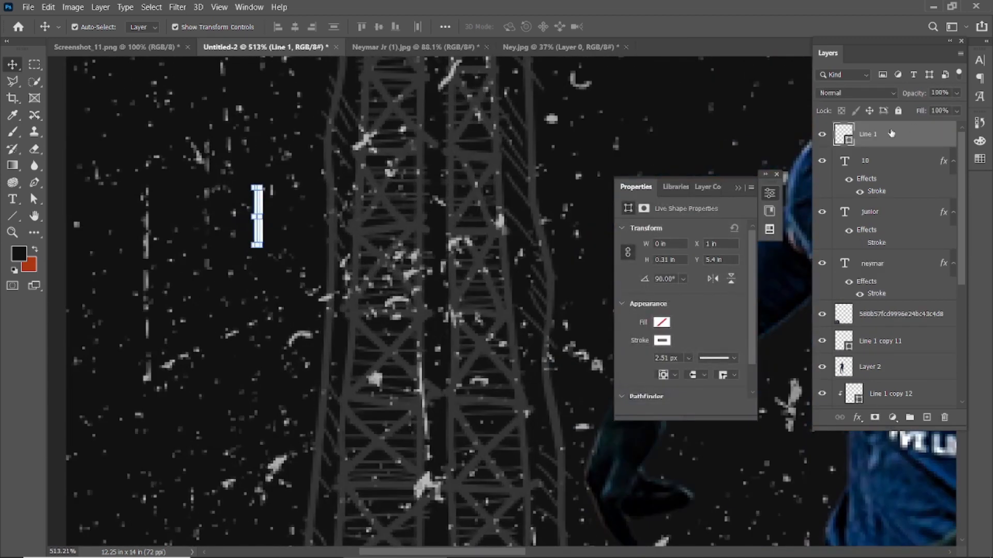
# Step: Duplicate the short white vertical line beside the tower and rotate the copy 90° to form a plus sign
pyautogui.moveTo(890, 134); pyautogui.dragTo(927, 418)
pyautogui.moveTo(272, 182); pyautogui.dragTo(271, 179)
pyautogui.hotkey('ctrl', 't')
pyautogui.moveTo(299, 282)
pyautogui.mouseDown()
pyautogui.moveTo(318, 256)
pyautogui.moveTo(302, 285)
pyautogui.mouseUp()
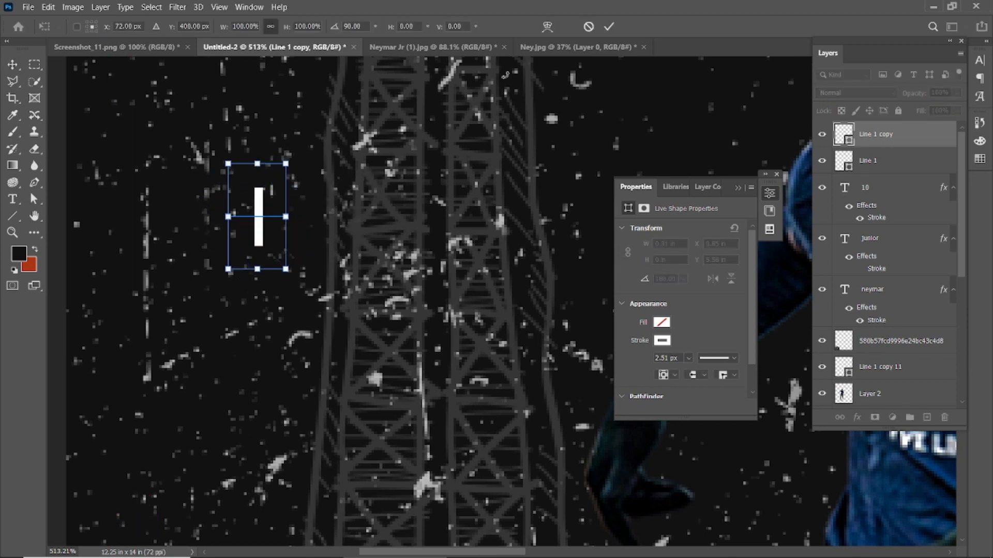
pyautogui.click(608, 27)
pyautogui.scroll(-5, 295, 278)
pyautogui.scroll(-3, 298, 279)
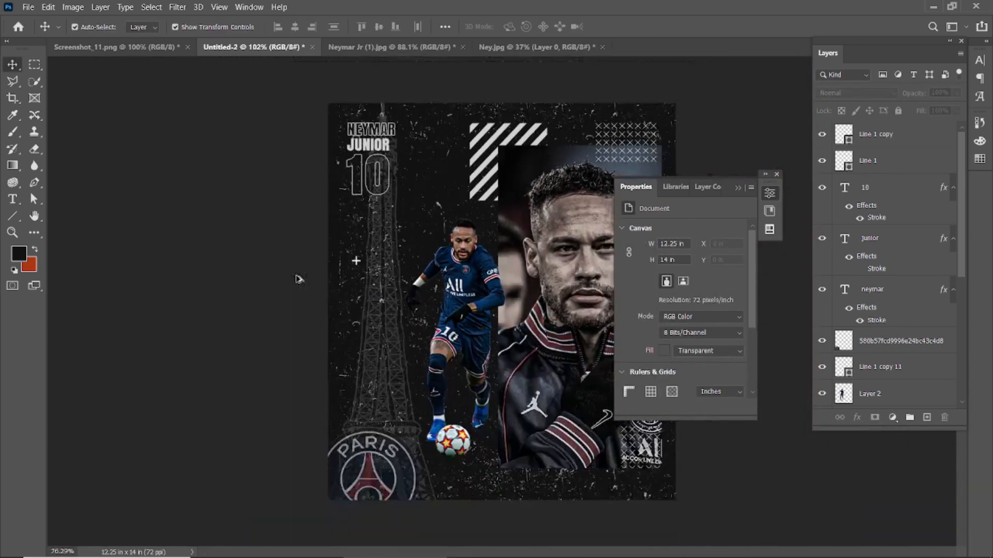
# Step: Delete the plus sign's duplicated crossing line
pyautogui.scroll(5, 300, 227)
pyautogui.click(274, 199)
pyautogui.press('Delete')
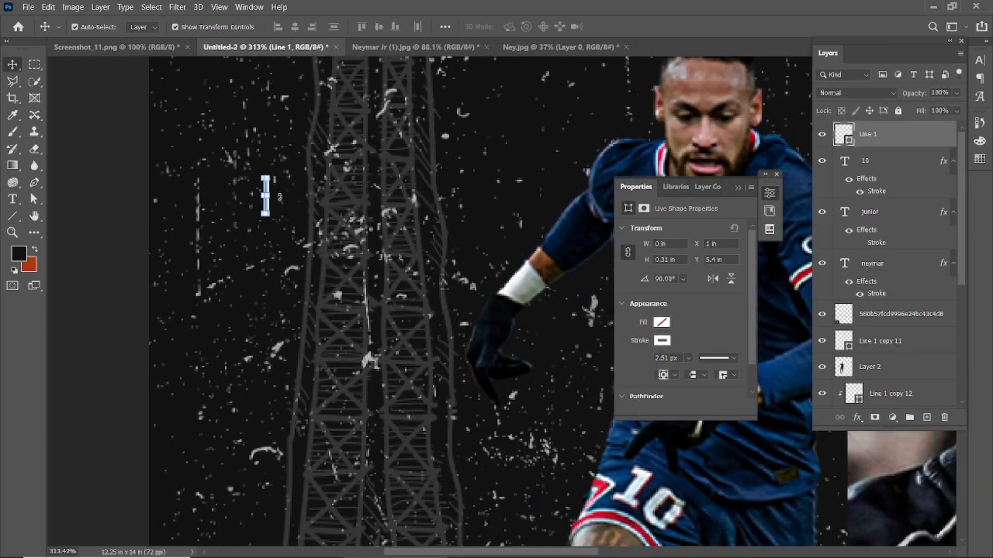
# Step: Set the short vertical line's stroke width to 5.07 px
pyautogui.click(688, 358)
pyautogui.moveTo(693, 376); pyautogui.dragTo(695, 376)
pyautogui.click(688, 357)
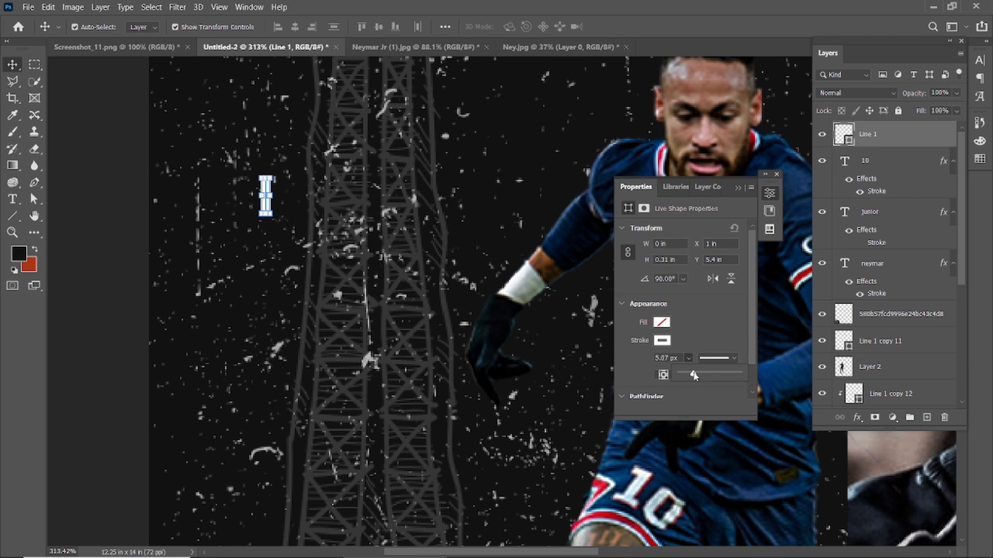
pyautogui.click(129, 208)
# Step: Duplicate the thickened vertical line and rotate the copy by 90° across its centre to make a plus sign
pyautogui.click(267, 196)
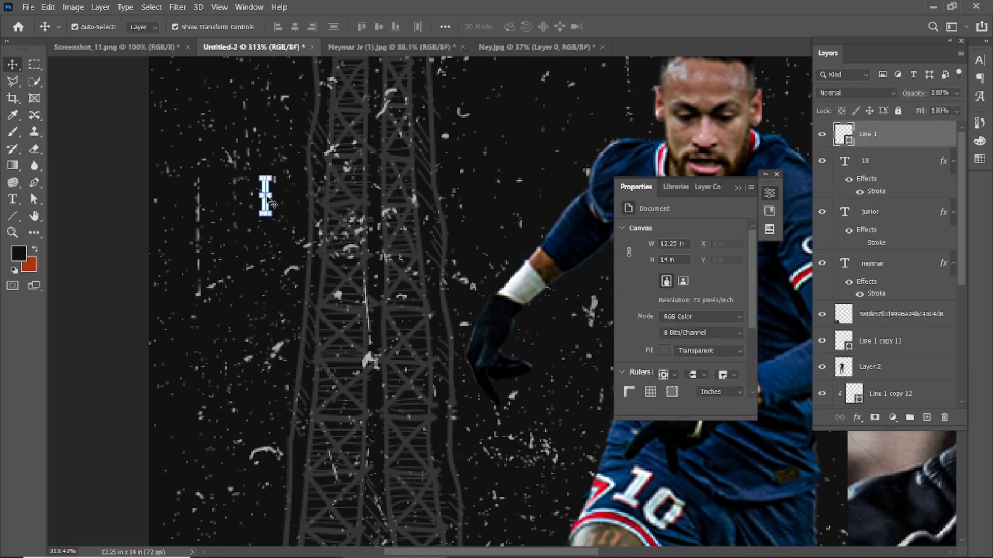
pyautogui.scroll(3, 267, 196)
pyautogui.click(776, 174)
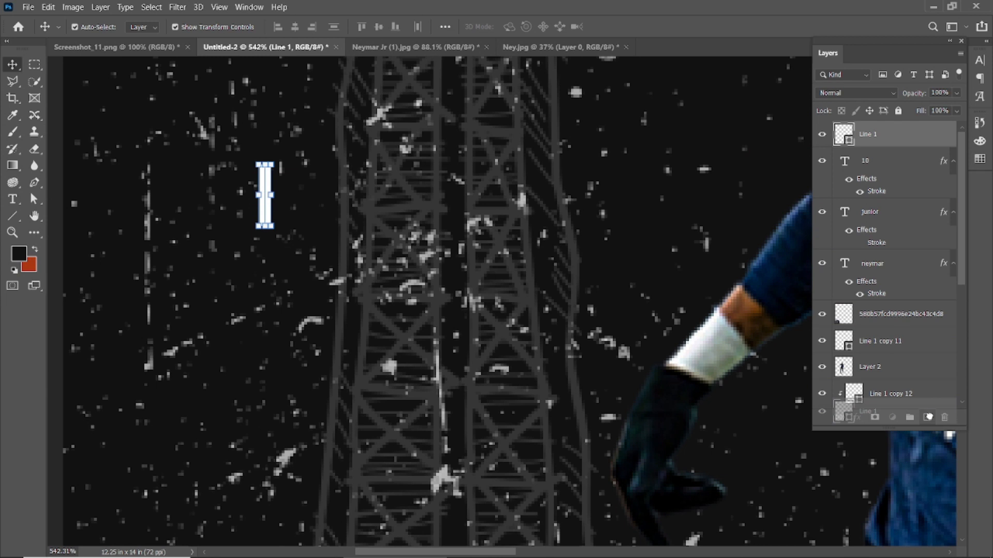
pyautogui.hotkey('ctrl', 'j')
pyautogui.moveTo(287, 163); pyautogui.dragTo(307, 215)
pyautogui.click(642, 27)
# Step: Merge the two crossing line layers into a single plus-sign shape
pyautogui.keyDown('shift'); pyautogui.click(885, 163); pyautogui.keyUp('shift')
pyautogui.rightClick(887, 163)
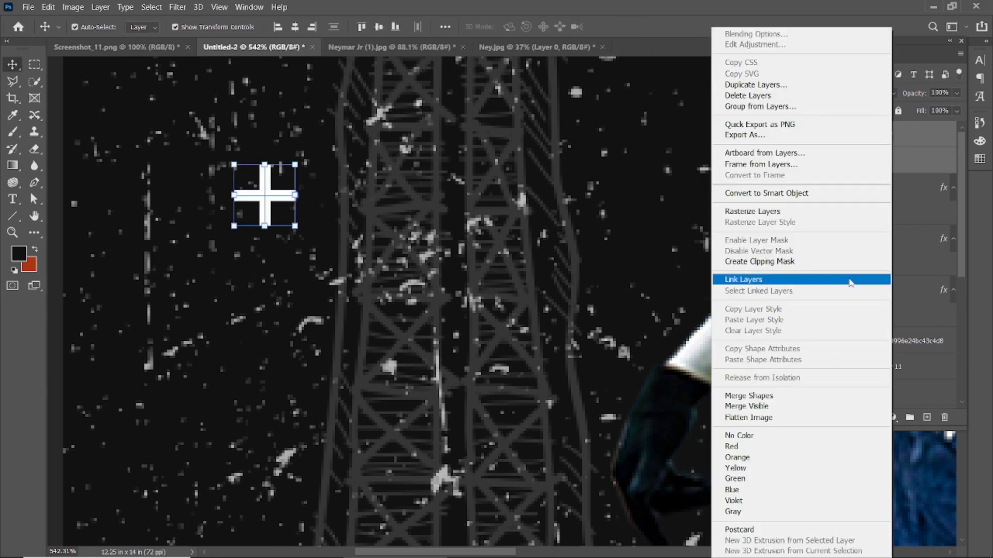
pyautogui.click(874, 397)
# Step: Duplicate the plus sign into an evenly spaced grid of two columns and three rows beside the tower
pyautogui.scroll(-3, 342, 170)
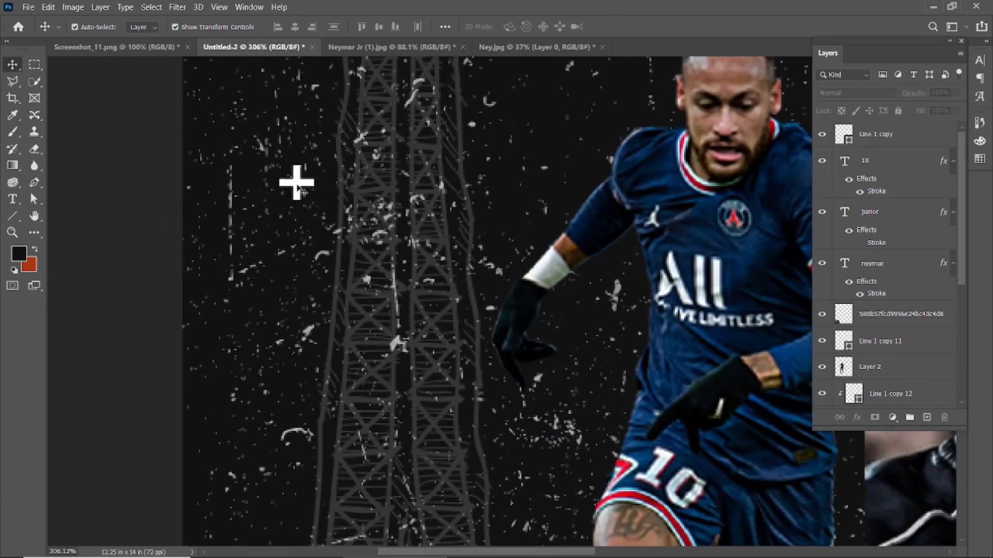
pyautogui.moveTo(304, 191); pyautogui.dragTo(349, 242)
pyautogui.keyDown('shift'); pyautogui.click(310, 189); pyautogui.keyUp('shift')
pyautogui.scroll(-1, 342, 243)
pyautogui.click(342, 242)
pyautogui.click(342, 193)
pyautogui.keyDown('shift'); pyautogui.click(297, 192); pyautogui.keyUp('shift')
pyautogui.moveTo(343, 194); pyautogui.dragTo(349, 251)
pyautogui.click(124, 164)
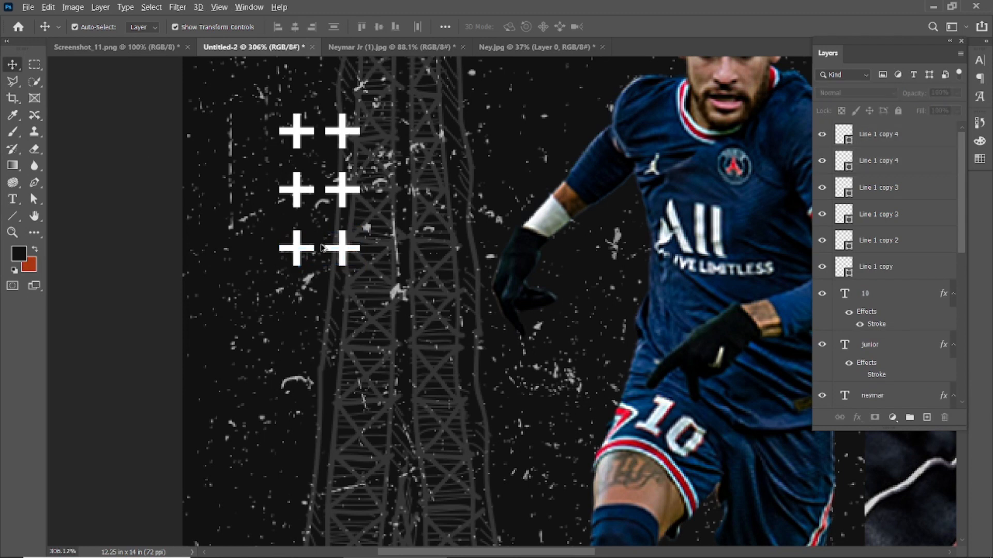
pyautogui.scroll(-7, 360, 260)
pyautogui.scroll(4, 360, 262)
pyautogui.click(316, 306)
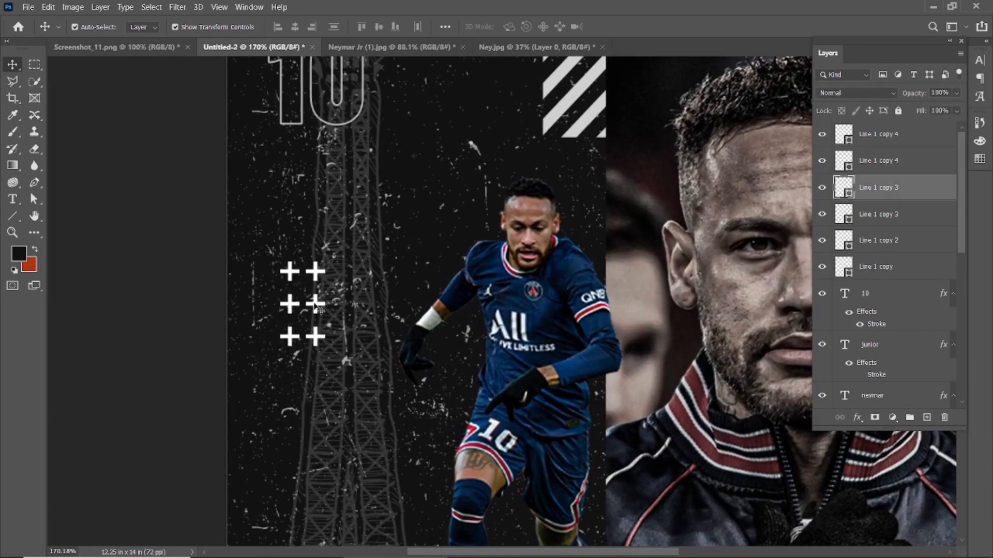
pyautogui.keyDown('shift'); pyautogui.click(315, 272); pyautogui.keyUp('shift')
pyautogui.keyDown('shift'); pyautogui.click(290, 272); pyautogui.keyUp('shift')
pyautogui.keyDown('shift'); pyautogui.click(290, 304); pyautogui.keyUp('shift')
pyautogui.keyDown('shift'); pyautogui.click(290, 336); pyautogui.keyUp('shift')
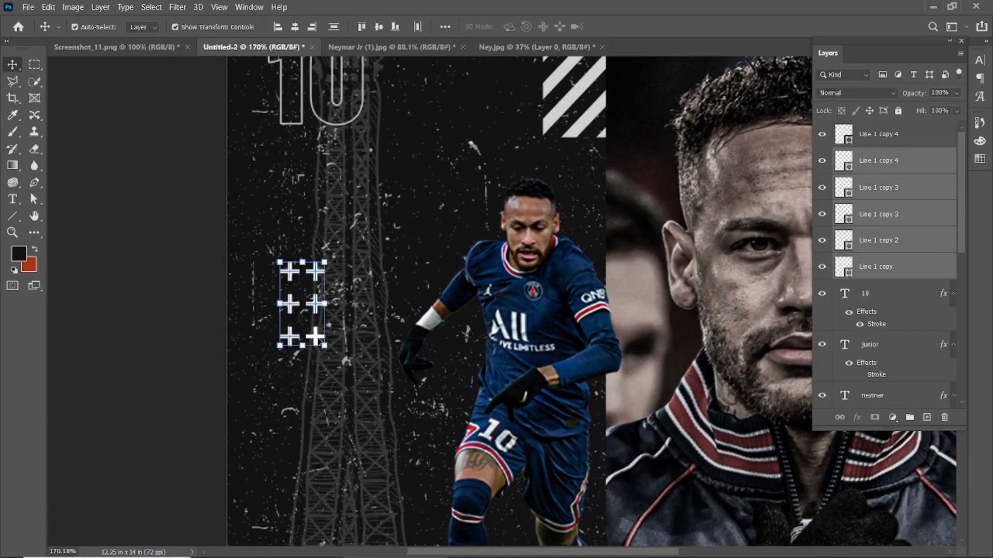
pyautogui.keyDown('shift'); pyautogui.click(315, 337); pyautogui.keyUp('shift')
pyautogui.click(866, 143)
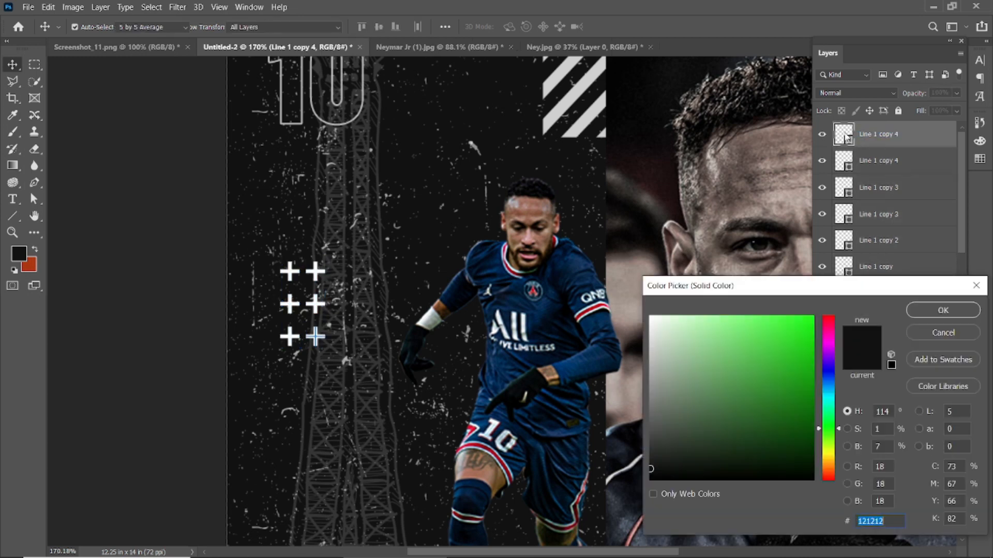
pyautogui.doubleClick(844, 134)
pyautogui.click(933, 310)
pyautogui.click(160, 259)
# Step: Select all six plus signs beside the tower and move them between the running player and the portrait
pyautogui.click(314, 338)
pyautogui.click(314, 337)
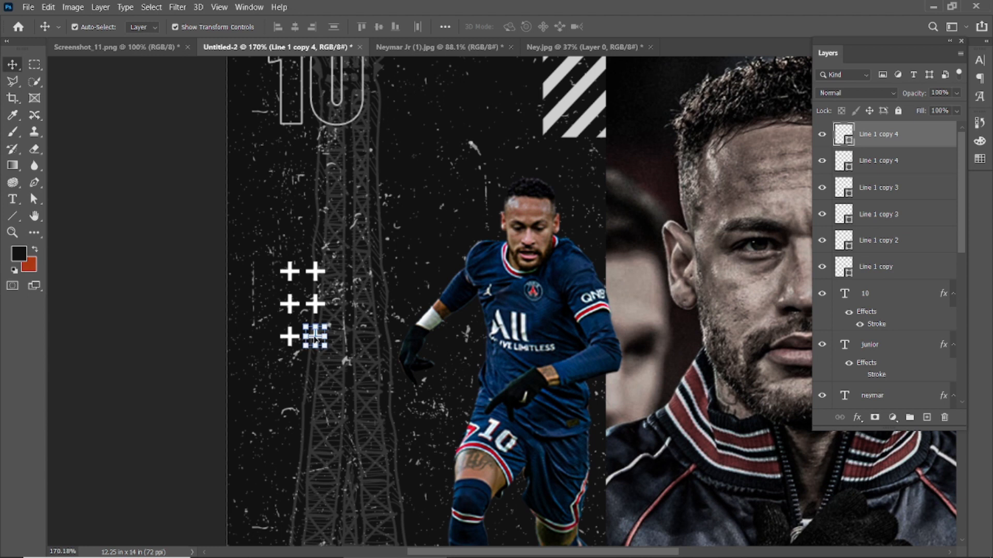
pyautogui.keyDown('shift'); pyautogui.click(289, 306); pyautogui.keyUp('shift')
pyautogui.keyDown('shift'); pyautogui.click(290, 272); pyautogui.keyUp('shift')
pyautogui.keyDown('shift'); pyautogui.click(315, 272); pyautogui.keyUp('shift')
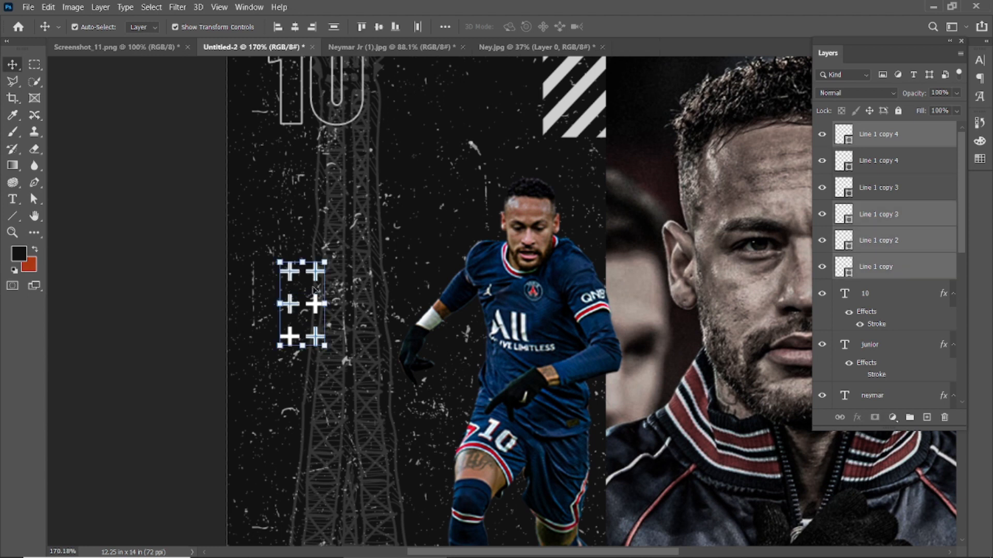
pyautogui.keyDown('shift'); pyautogui.click(315, 304); pyautogui.keyUp('shift')
pyautogui.keyDown('shift'); pyautogui.click(290, 337); pyautogui.keyUp('shift')
pyautogui.moveTo(285, 305); pyautogui.dragTo(589, 242)
# Step: Merge the six plus-sign layers into one shape layer
pyautogui.scroll(-3, 664, 269)
pyautogui.rightClick(891, 193)
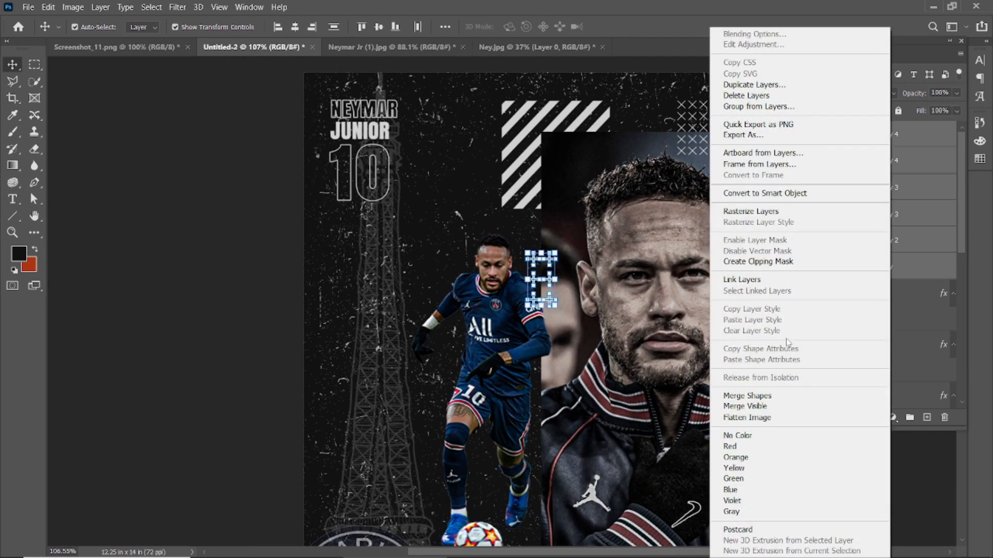
pyautogui.click(758, 395)
pyautogui.click(184, 208)
pyautogui.scroll(-1, 612, 318)
pyautogui.click(881, 140)
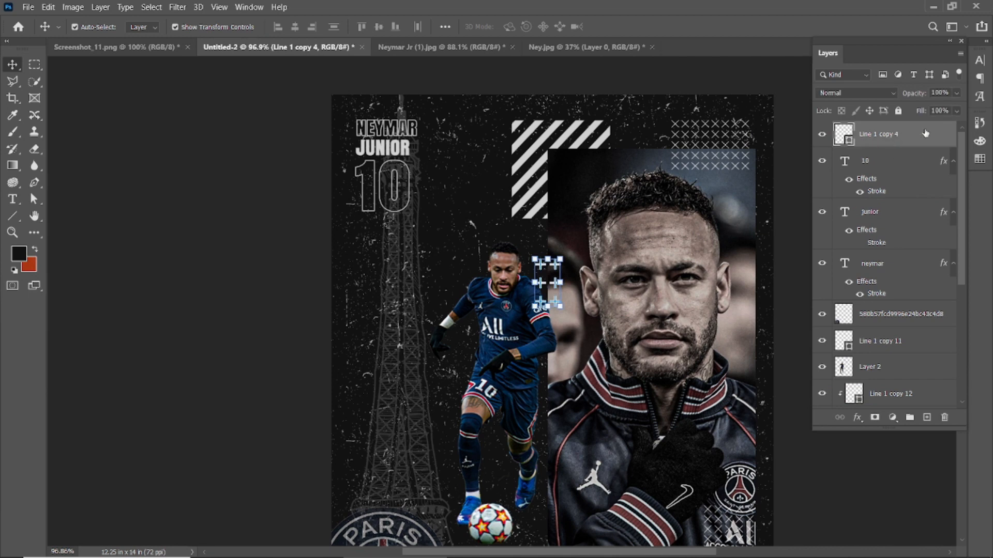
# Step: Move the merged plus-sign layer beneath the portrait's Rectangle 1 layer so the portrait overlaps the pattern
pyautogui.click(667, 352)
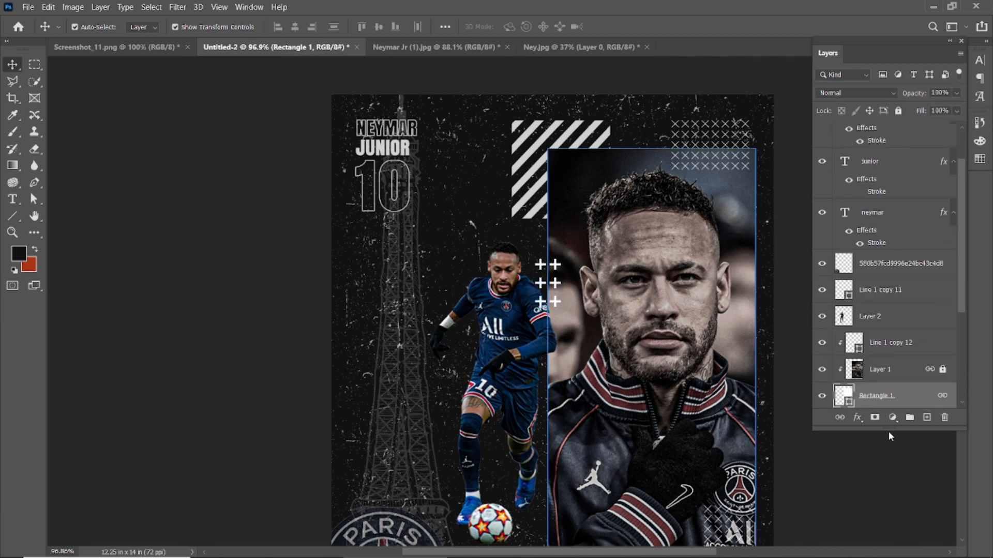
pyautogui.moveTo(889, 428); pyautogui.dragTo(889, 533)
pyautogui.scroll(2, 861, 374)
pyautogui.moveTo(884, 135); pyautogui.dragTo(886, 453)
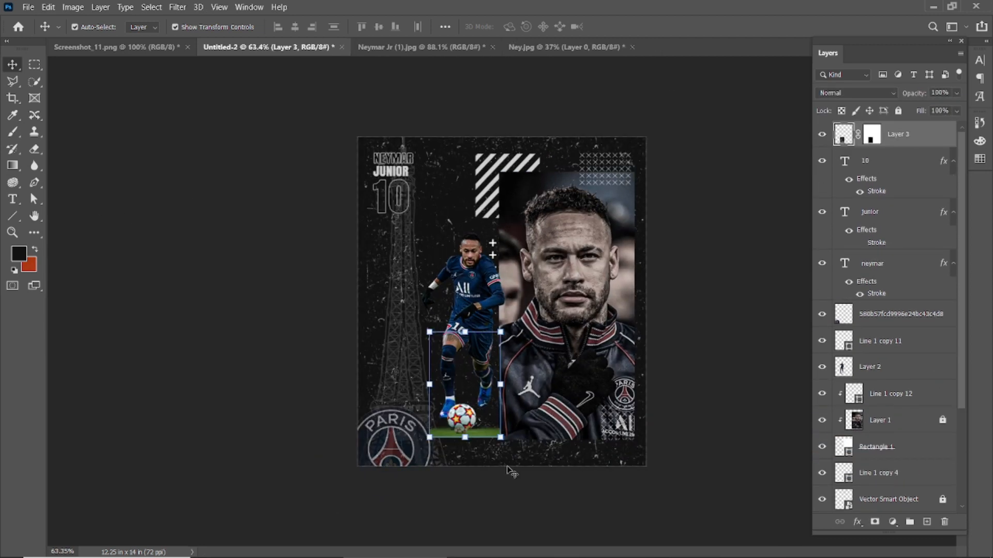
# Step: Scale the masked grass-and-ball photo layer to about 163% and line up its ball with the cut-out player's ball
pyautogui.scroll(3, 529, 460)
pyautogui.moveTo(500, 486); pyautogui.dragTo(522, 518)
pyautogui.moveTo(445, 509); pyautogui.dragTo(446, 479)
pyautogui.moveTo(522, 484); pyautogui.dragTo(541, 508)
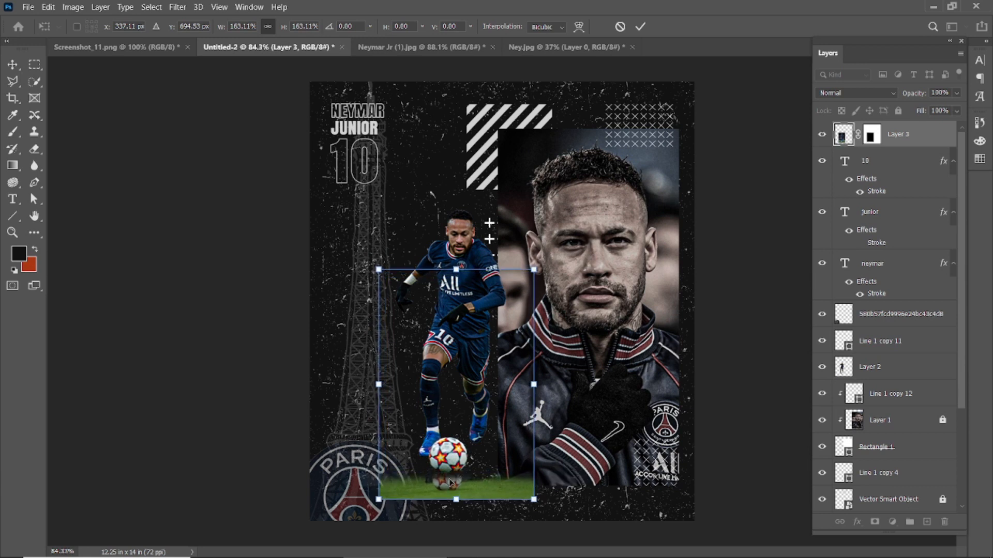
pyautogui.moveTo(452, 485); pyautogui.dragTo(451, 462)
# Step: Stack the grass layer directly below the player cut-out layer and adjust its position under the ball
pyautogui.moveTo(914, 137); pyautogui.dragTo(900, 380)
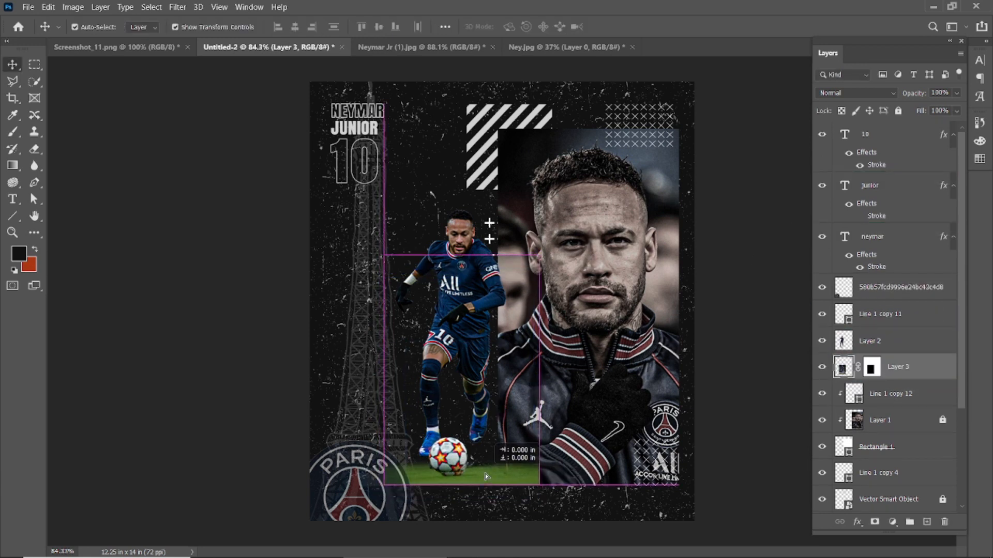
pyautogui.scroll(4, 488, 480)
pyautogui.moveTo(553, 516); pyautogui.dragTo(546, 521)
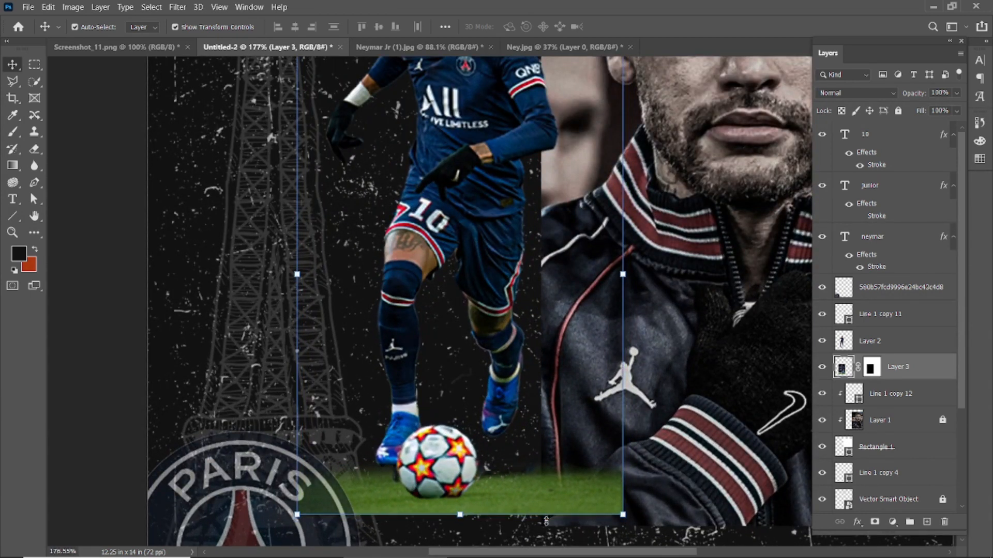
# Step: Paint black on the grass layer's mask with a large soft brush to fade the outer edges of the grass
pyautogui.click(870, 373)
pyautogui.press('b')
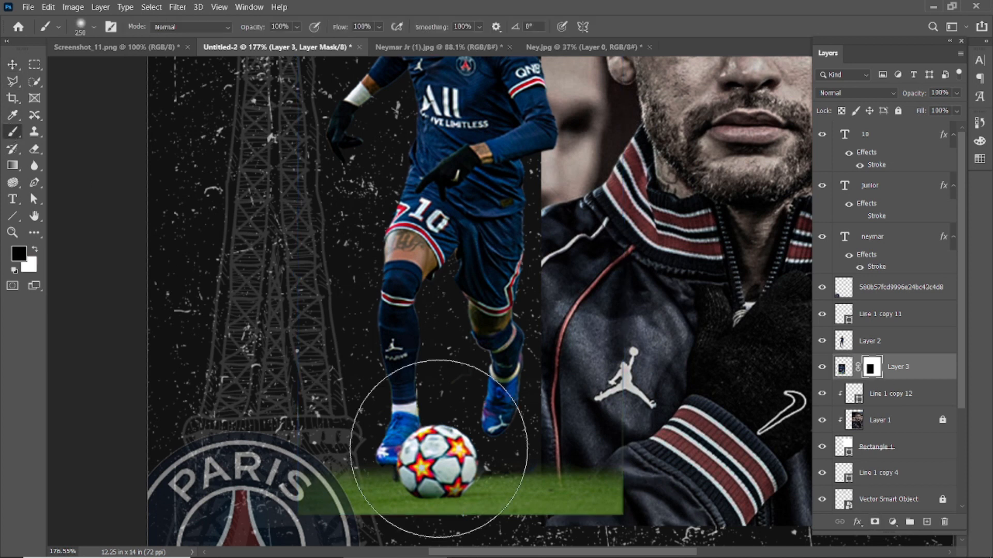
pyautogui.scroll(-2, 443, 421)
pyautogui.press('[')
pyautogui.press('[')
pyautogui.moveTo(585, 470)
pyautogui.mouseDown()
pyautogui.moveTo(581, 523)
pyautogui.moveTo(596, 491)
pyautogui.moveTo(576, 523)
pyautogui.moveTo(536, 481)
pyautogui.mouseUp()
pyautogui.moveTo(384, 447)
pyautogui.mouseDown()
pyautogui.moveTo(309, 487)
pyautogui.moveTo(358, 526)
pyautogui.moveTo(316, 509)
pyautogui.moveTo(579, 519)
pyautogui.moveTo(315, 516)
pyautogui.moveTo(580, 519)
pyautogui.mouseUp()
# Step: Refine the grass mask below the ball with a 50 px black brush, leaving only a small soft patch
pyautogui.press('[')
pyautogui.press('[')
pyautogui.press('[')
pyautogui.press('[')
pyautogui.press('[')
pyautogui.moveTo(487, 521); pyautogui.dragTo(439, 526)
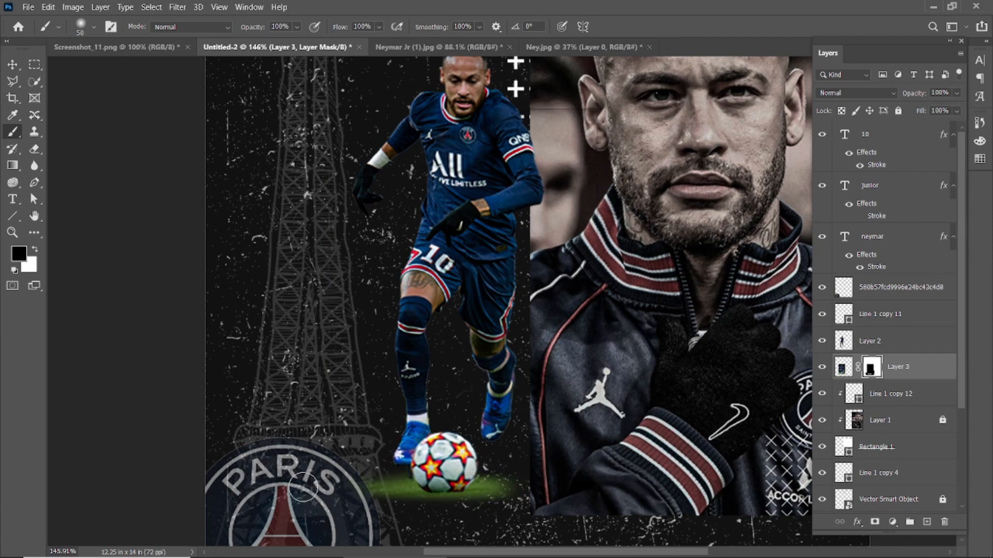
pyautogui.click(13, 64)
pyautogui.click(578, 432)
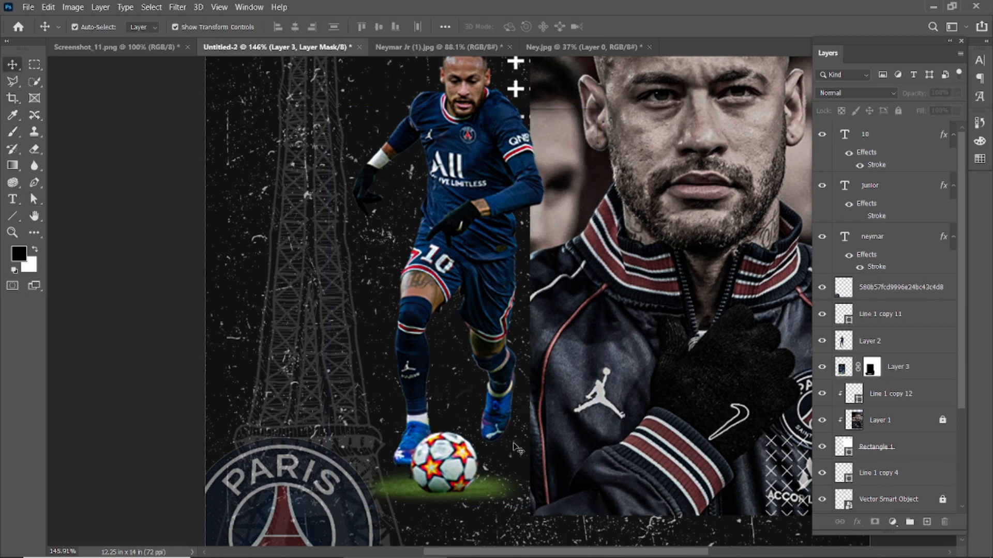
# Step: Apply the Camera Raw filter to the grass layer with Saturation -79, Texture +77 and Clarity +48
pyautogui.scroll(-5, 577, 432)
pyautogui.click(482, 430)
pyautogui.click(176, 12)
pyautogui.click(209, 107)
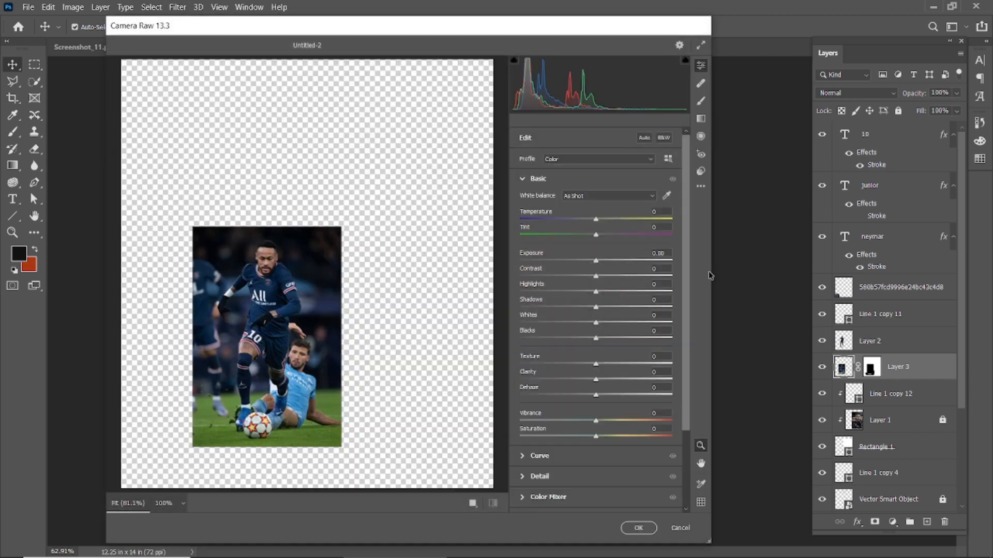
pyautogui.moveTo(595, 435); pyautogui.dragTo(535, 438)
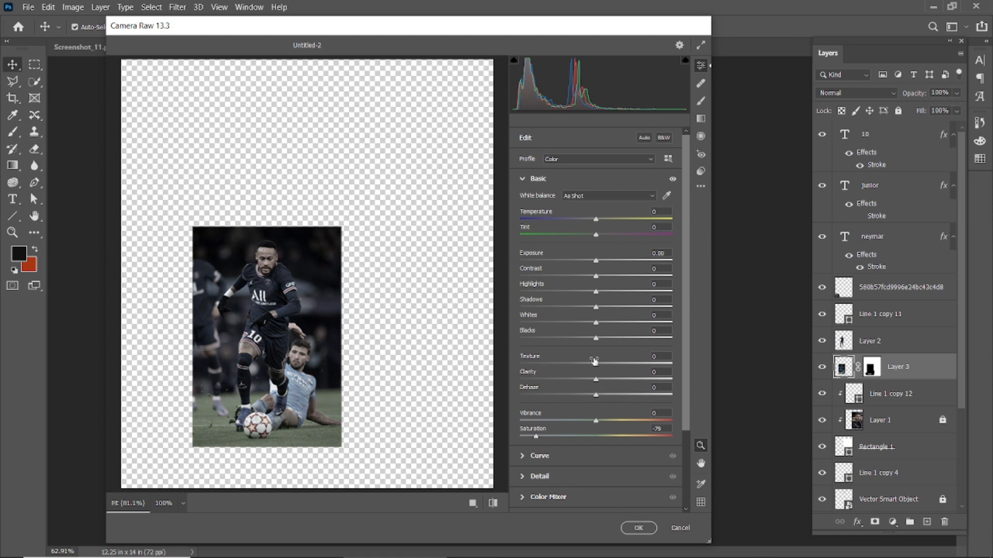
pyautogui.moveTo(597, 364); pyautogui.dragTo(654, 365)
pyautogui.moveTo(595, 379); pyautogui.dragTo(634, 381)
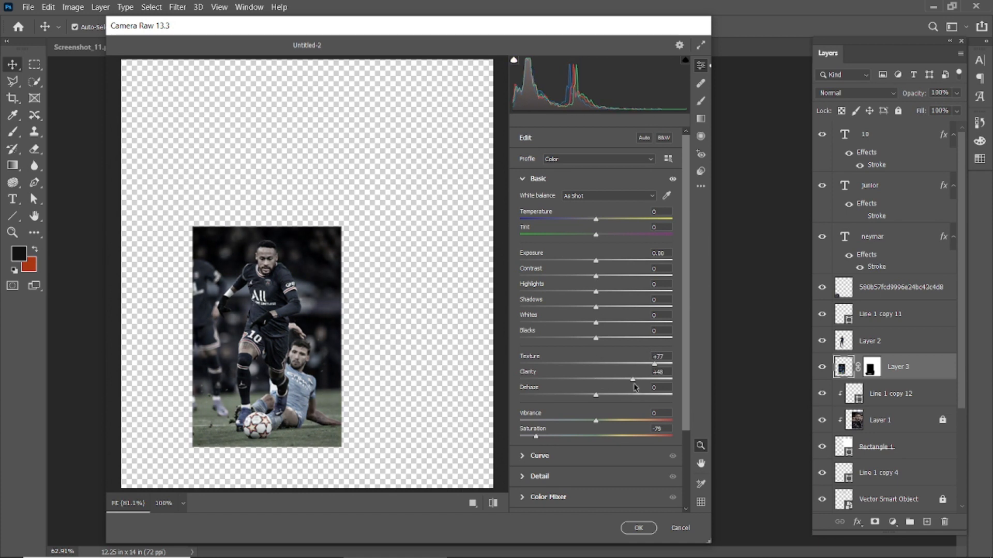
pyautogui.click(639, 527)
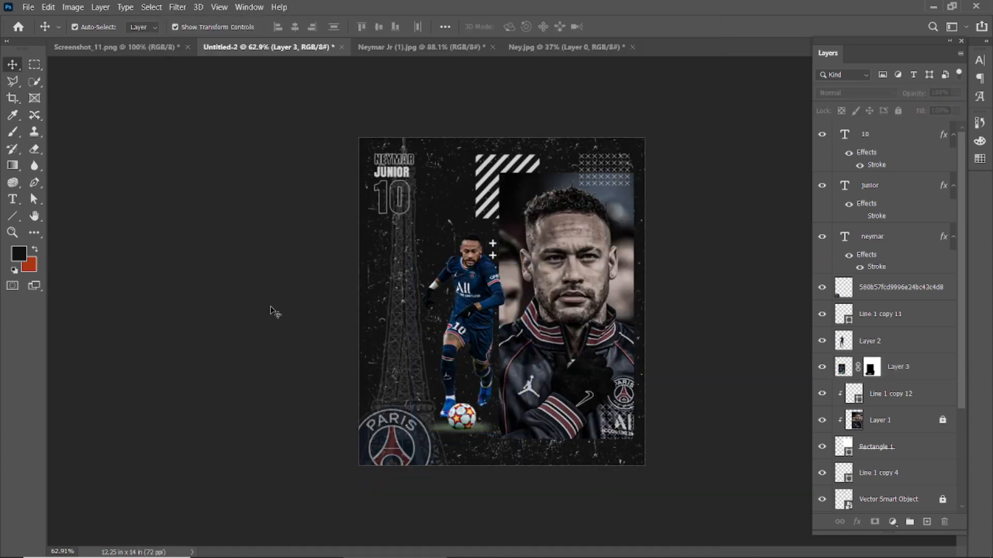
# Step: Darken the grass layer with a second Camera Raw pass at Exposure -0.65, Contrast -29 and Highlights -20
pyautogui.scroll(5, 497, 434)
pyautogui.scroll(-2, 453, 462)
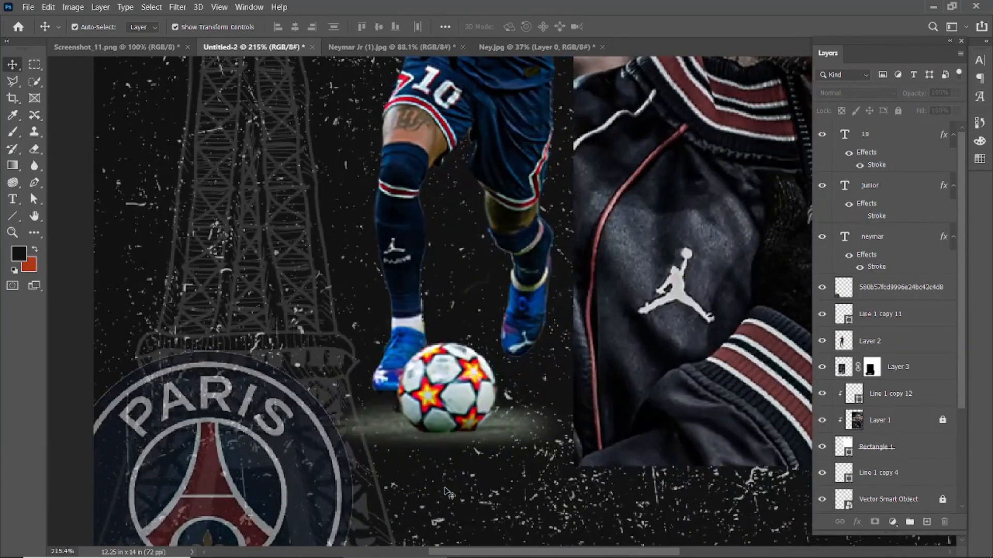
pyautogui.scroll(-5, 457, 458)
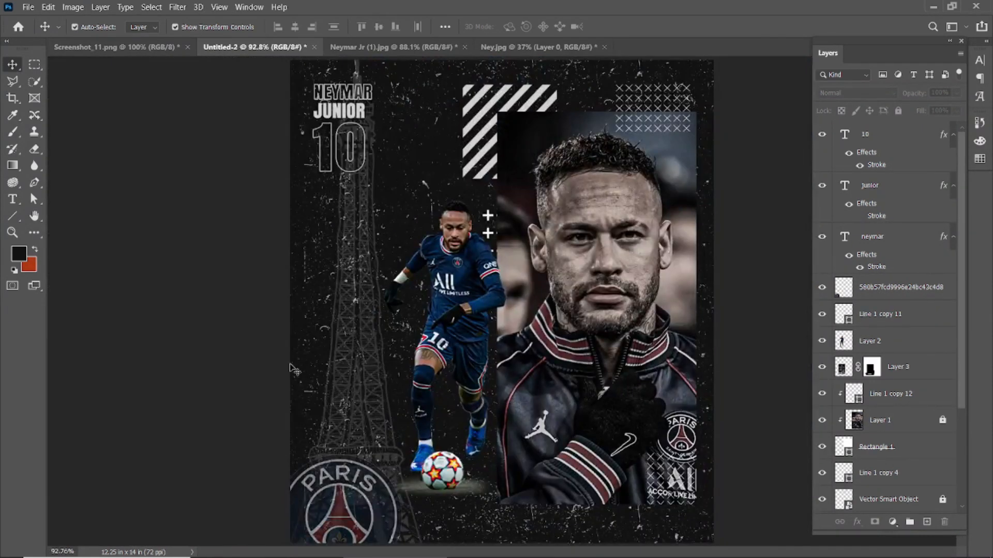
pyautogui.scroll(4, 491, 414)
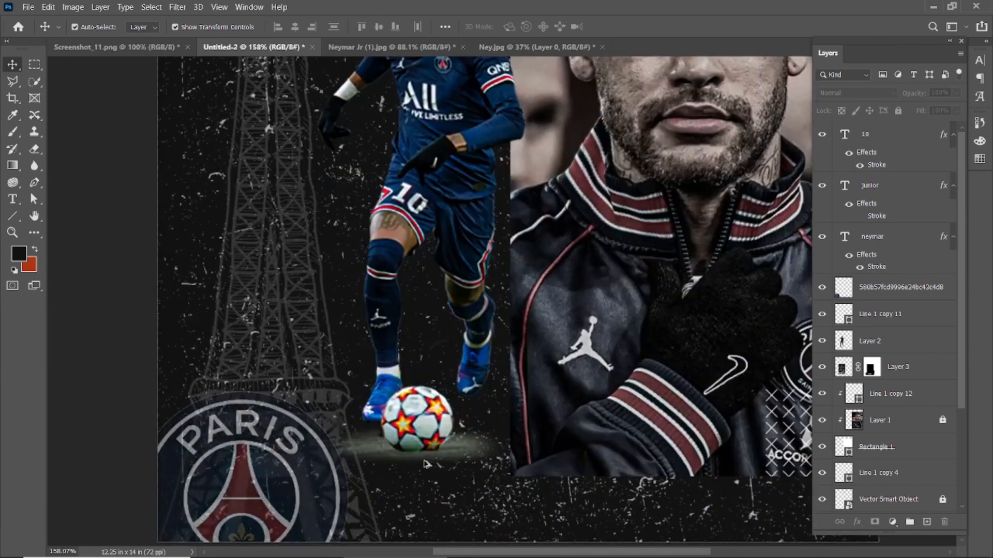
pyautogui.click(428, 463)
pyautogui.click(176, 6)
pyautogui.click(231, 97)
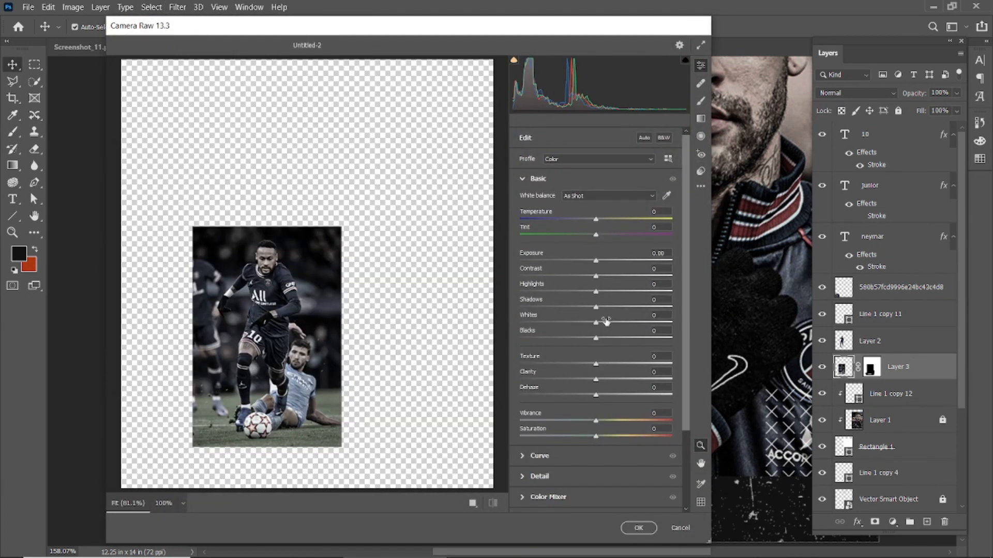
pyautogui.moveTo(593, 264); pyautogui.dragTo(580, 294)
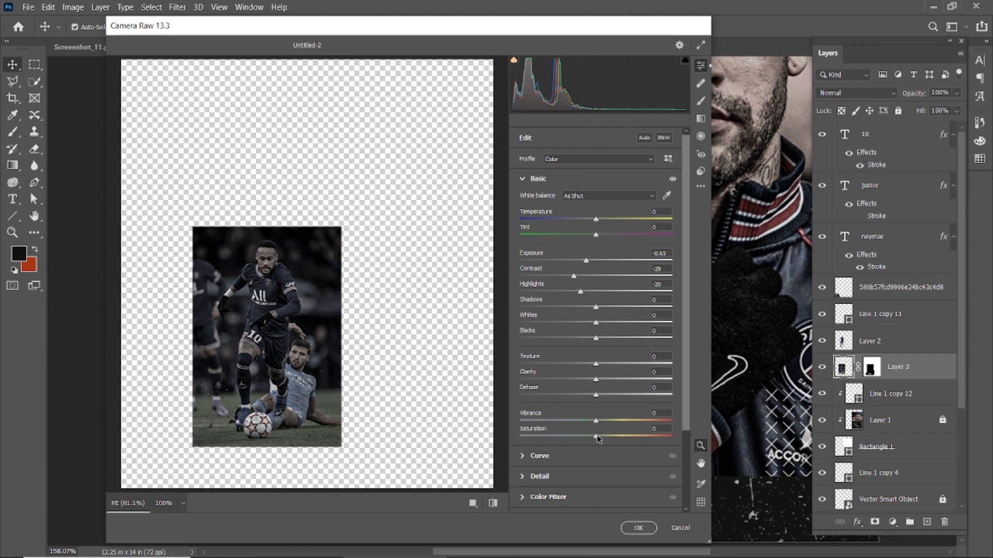
pyautogui.click(639, 528)
pyautogui.hotkey('ctrl', '0')
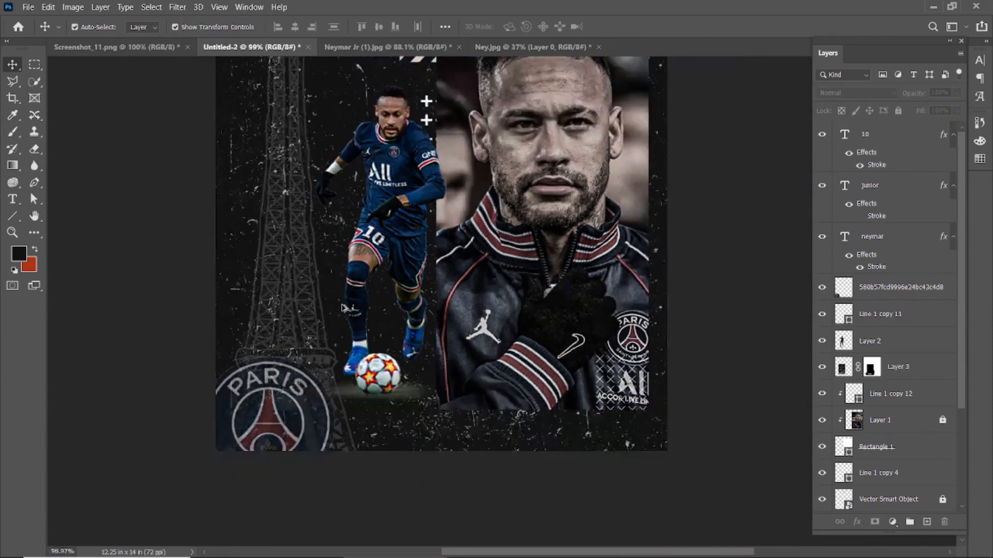
# Step: Add a new layer above everything and paint a dark fade along the poster's bottom edge with a soft 500 px brush
pyautogui.scroll(-2, 497, 391)
pyautogui.hotkey('ctrl', '0')
pyautogui.scroll(-4, 507, 429)
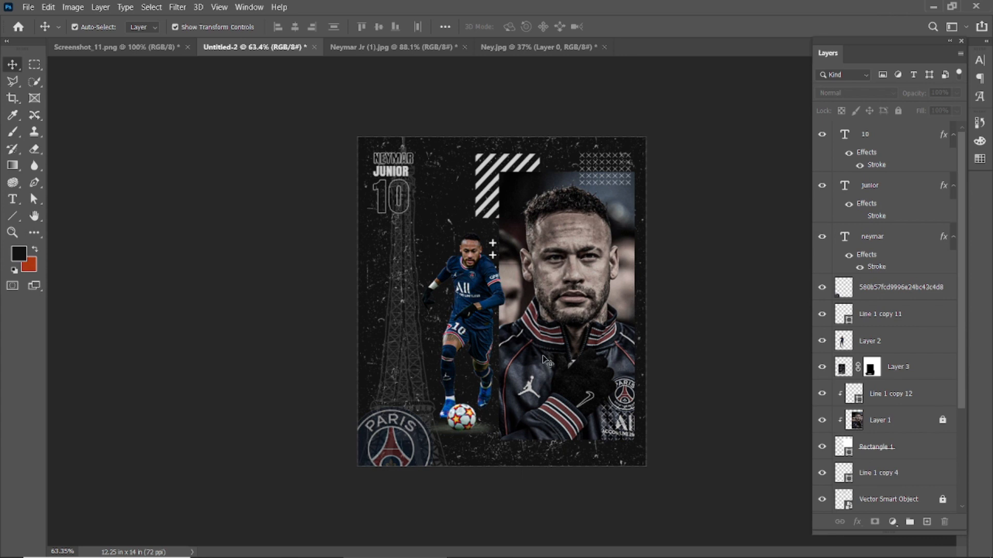
pyautogui.scroll(-5, 897, 430)
pyautogui.click(927, 523)
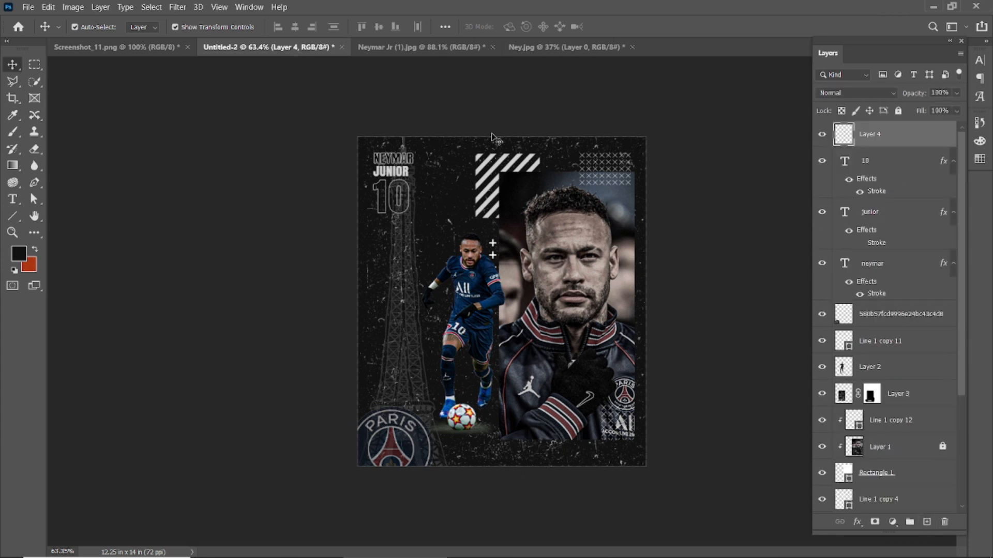
pyautogui.press('b')
pyautogui.press(']')
pyautogui.press(']')
pyautogui.press(']')
pyautogui.press(']')
pyautogui.press(']')
pyautogui.press(']')
pyautogui.press(']')
pyautogui.scroll(-4, 629, 466)
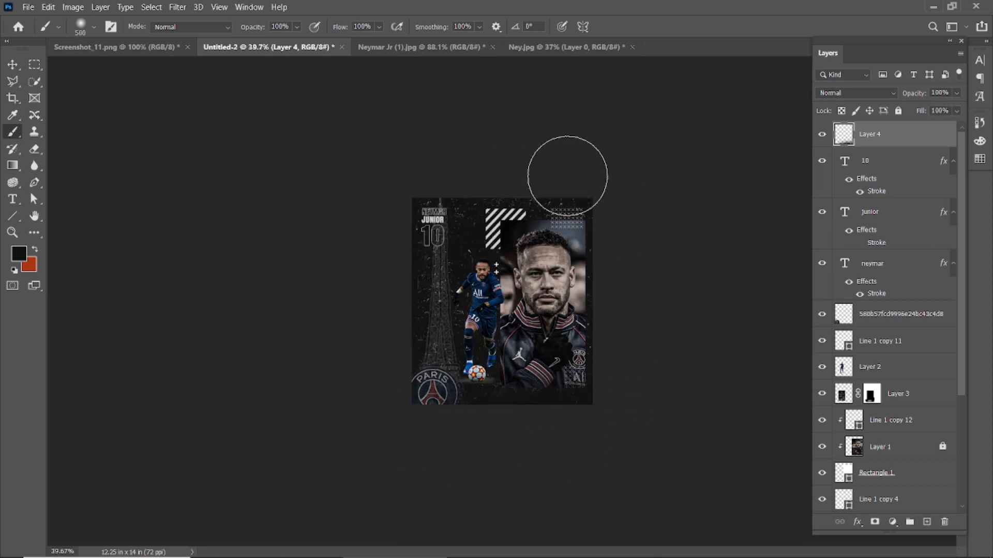
# Step: Darken the poster's remaining outer edges on the top layer with the same soft brush and check the whole composition
pyautogui.scroll(3, 422, 449)
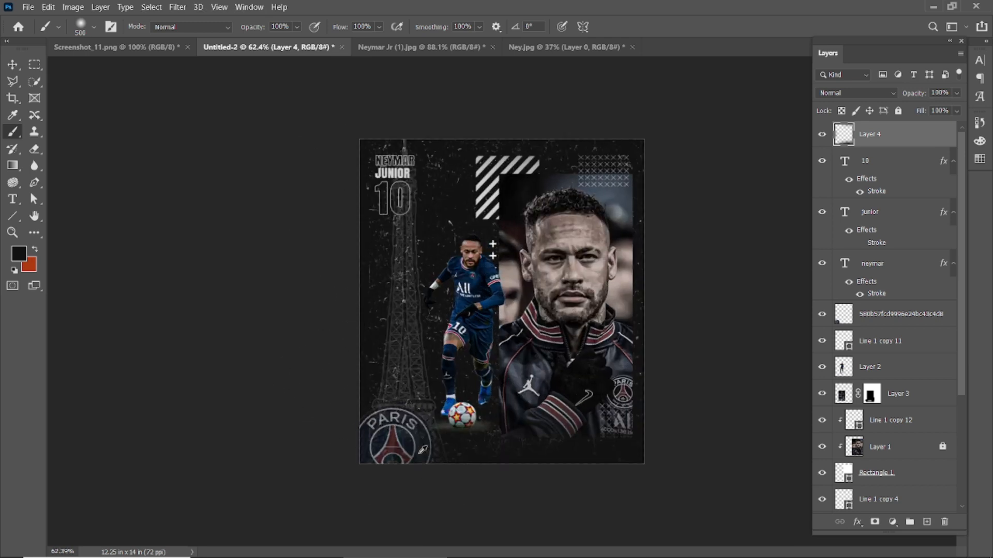
pyautogui.scroll(3, 422, 450)
pyautogui.scroll(-4, 307, 423)
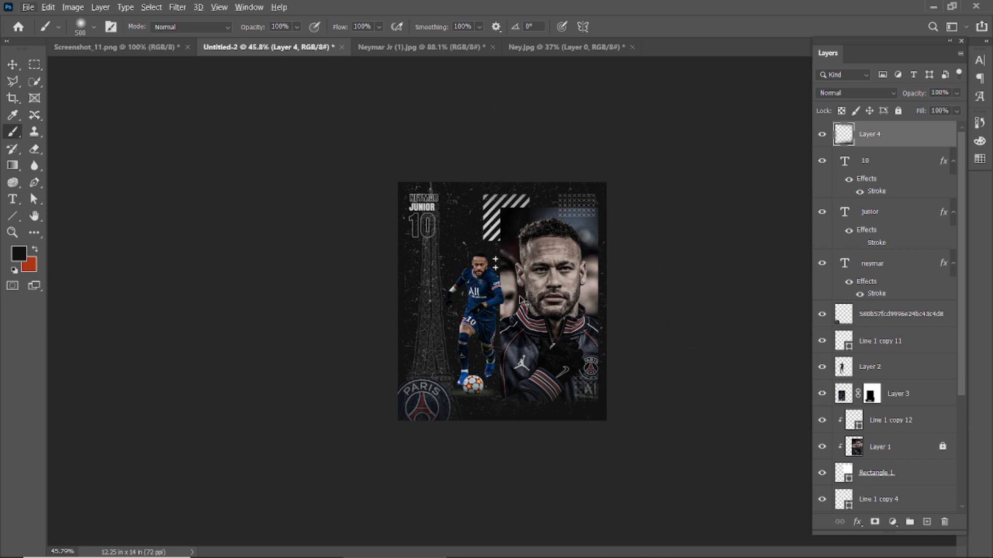
pyautogui.hotkey('ctrl', '0')
pyautogui.hotkey('ctrl', 't')
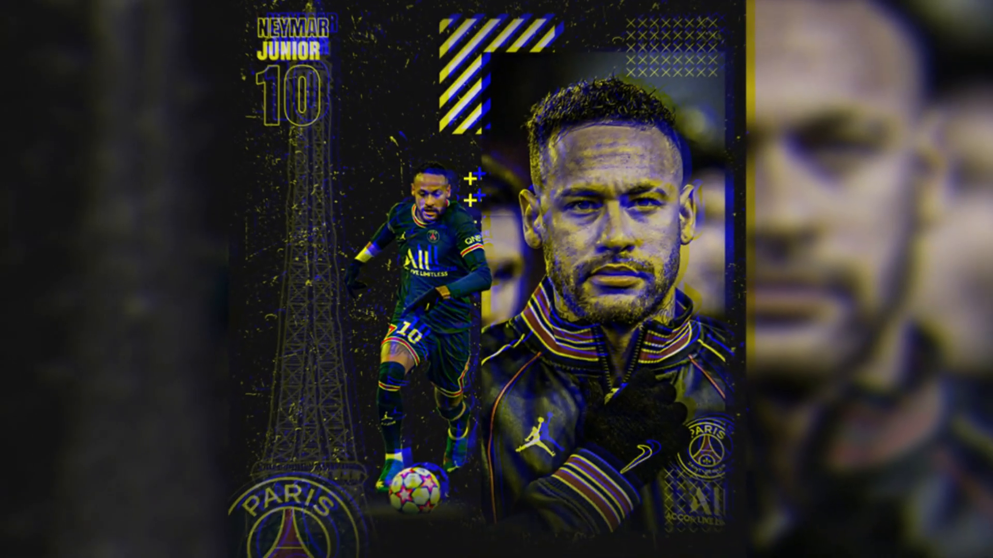